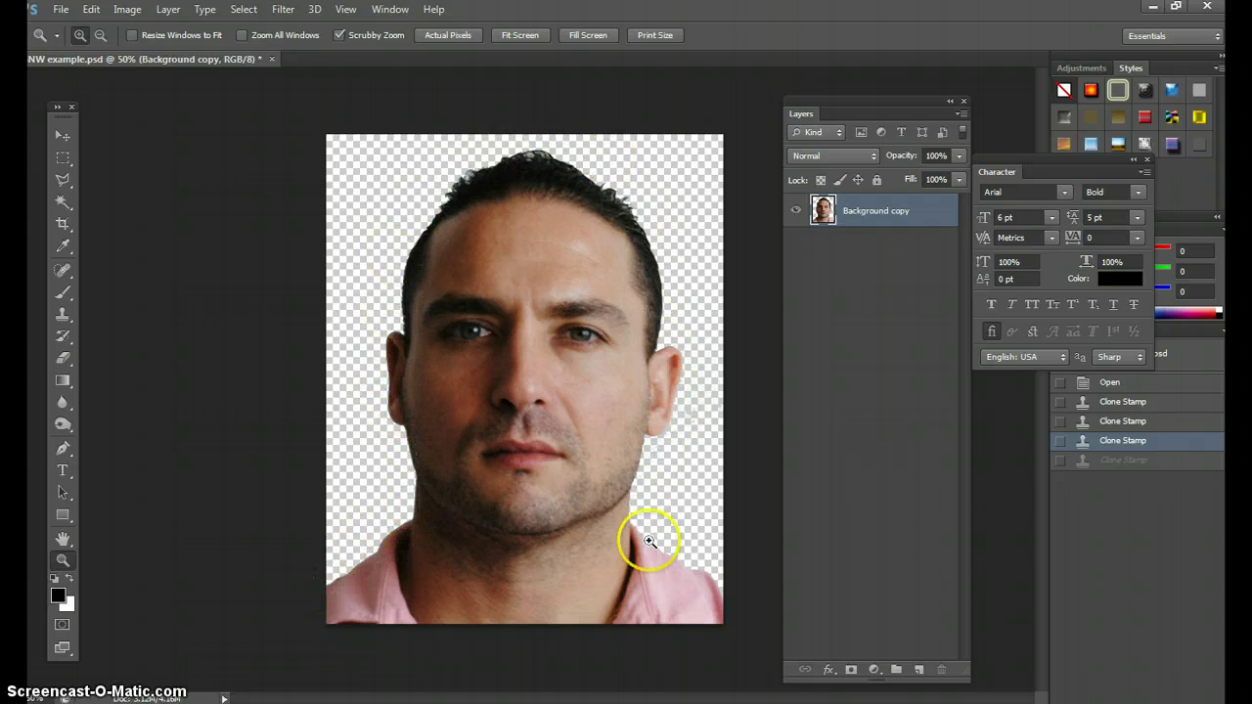
- Draw a white rectangle covering the whole canvas and move Rectangle 1 below Background copy
left_click(919, 673)
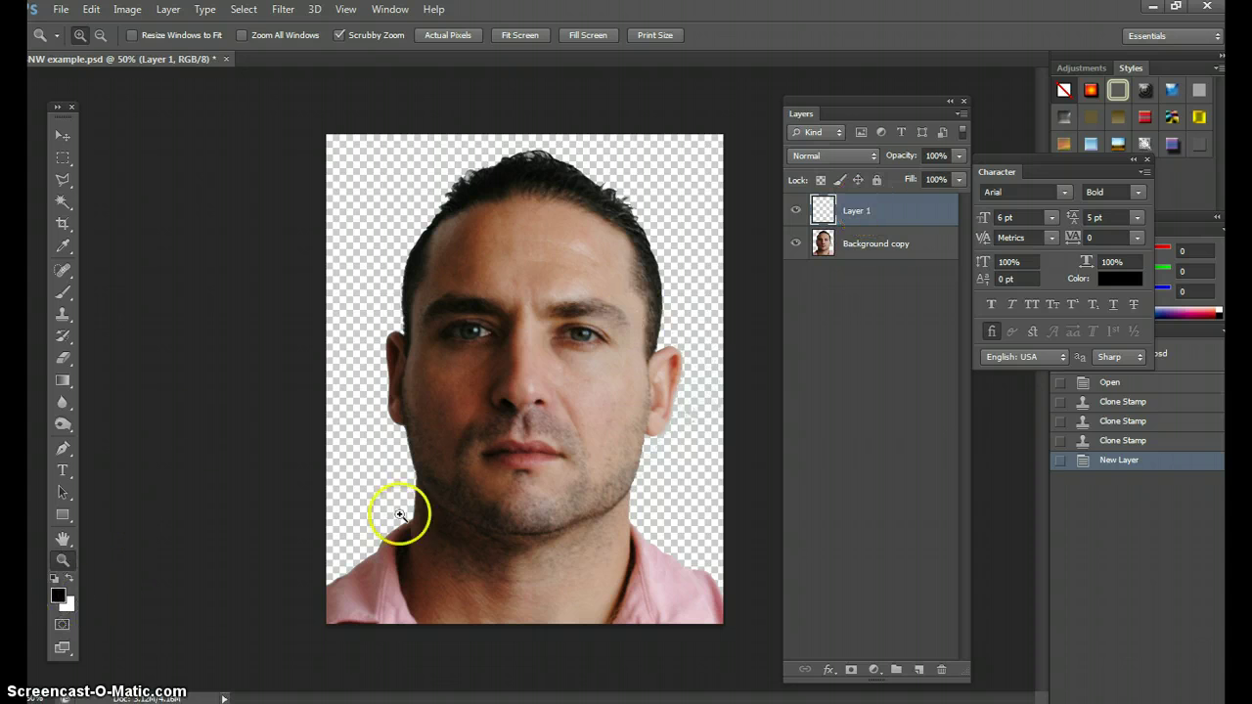
left_click(70, 581)
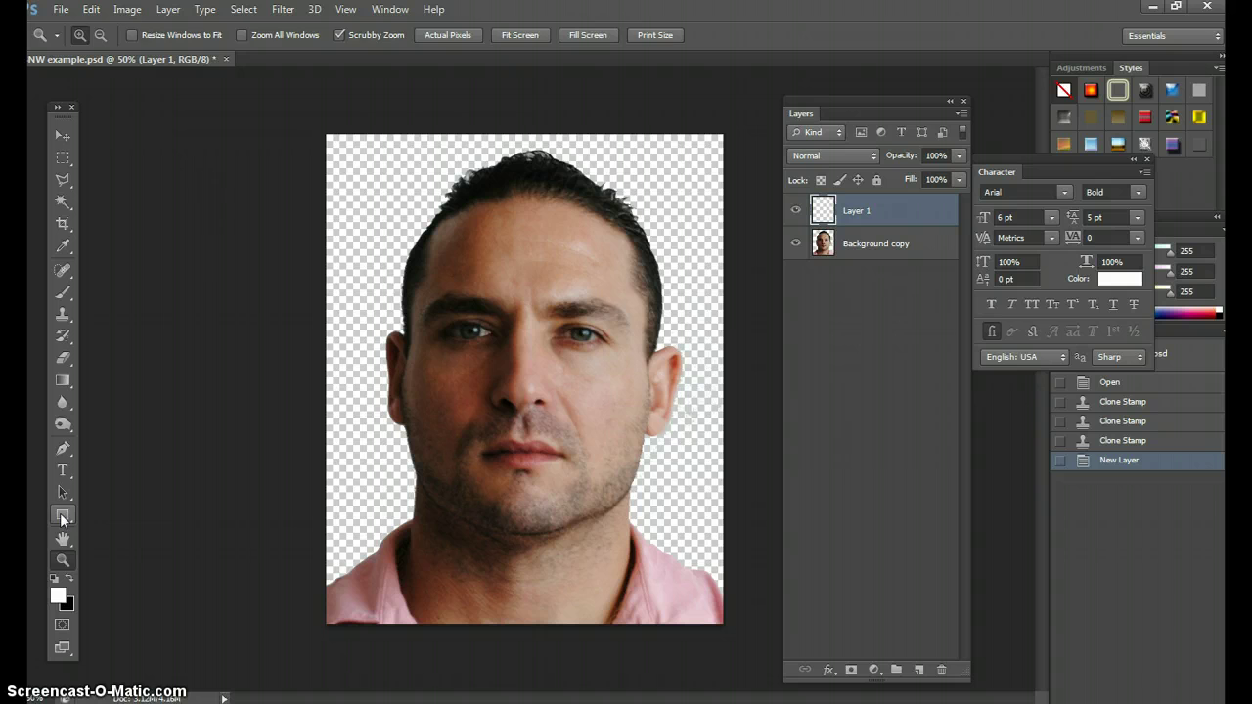
left_click(62, 516)
left_click(104, 512)
left_click_drag(308, 120, 745, 654)
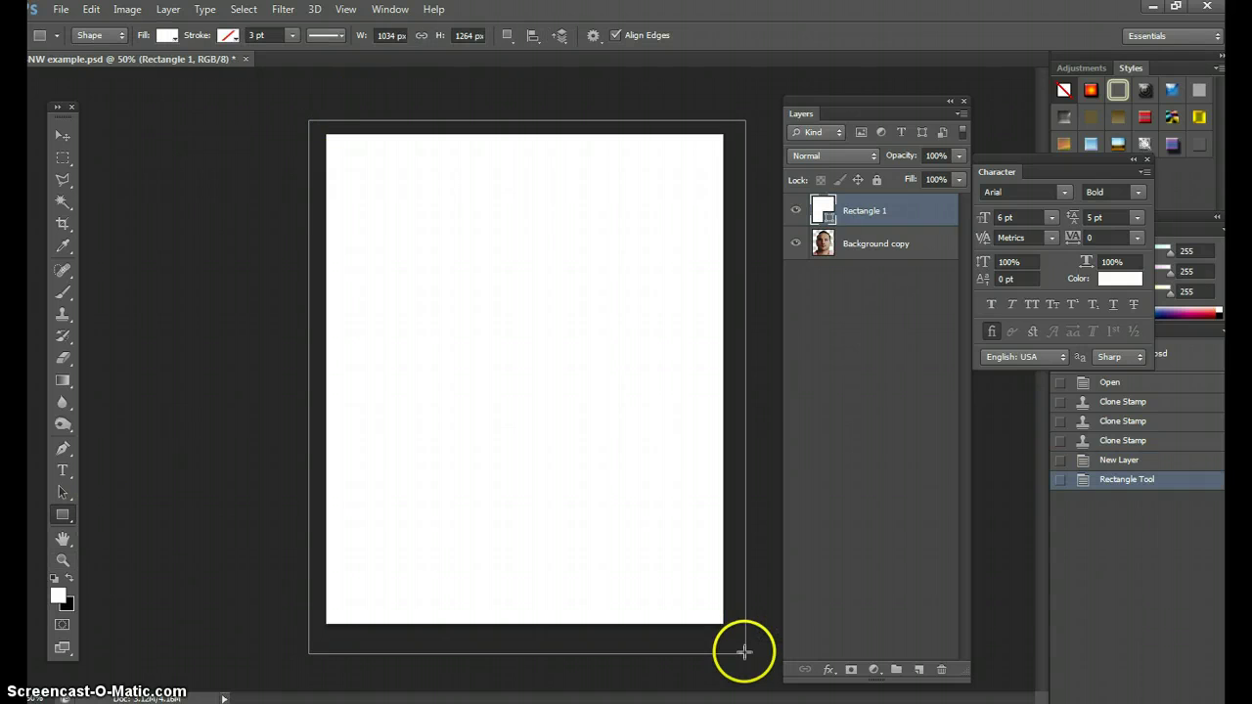
key("v")
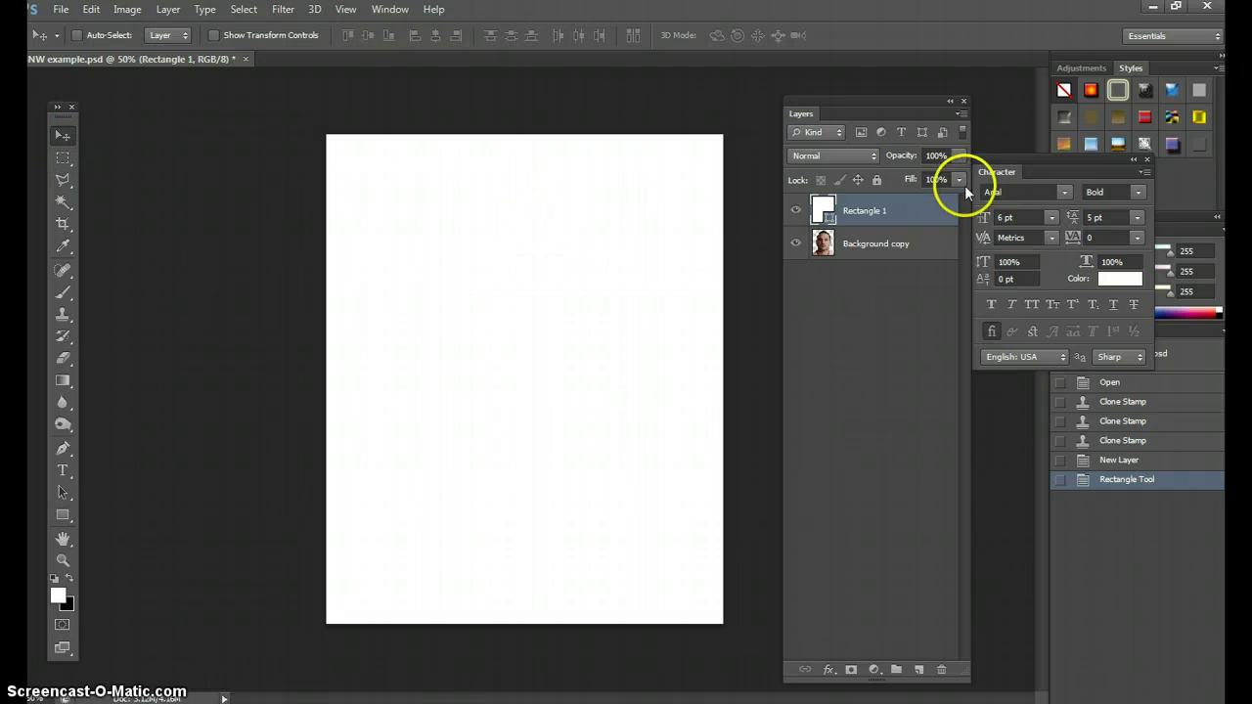
left_click_drag(876, 209, 866, 244)
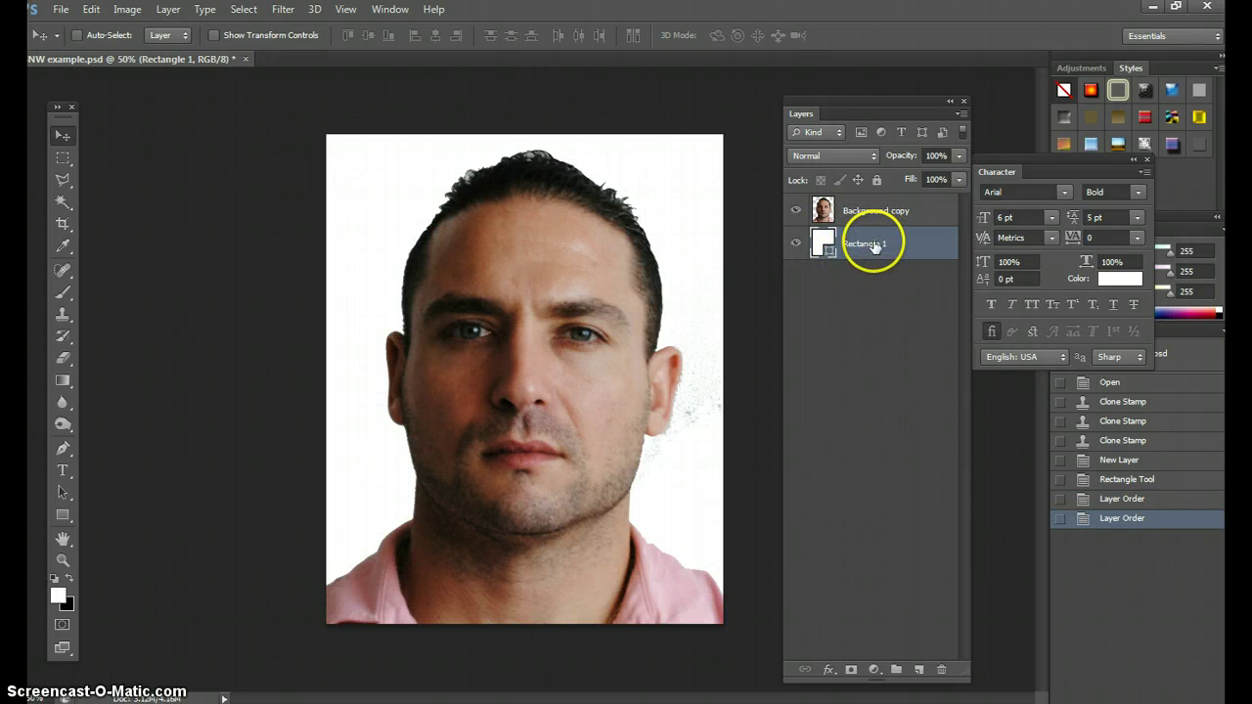
- Rename the Rectangle 1 layer to 'white bkgrnd', then reselect Background copy
left_click(863, 211)
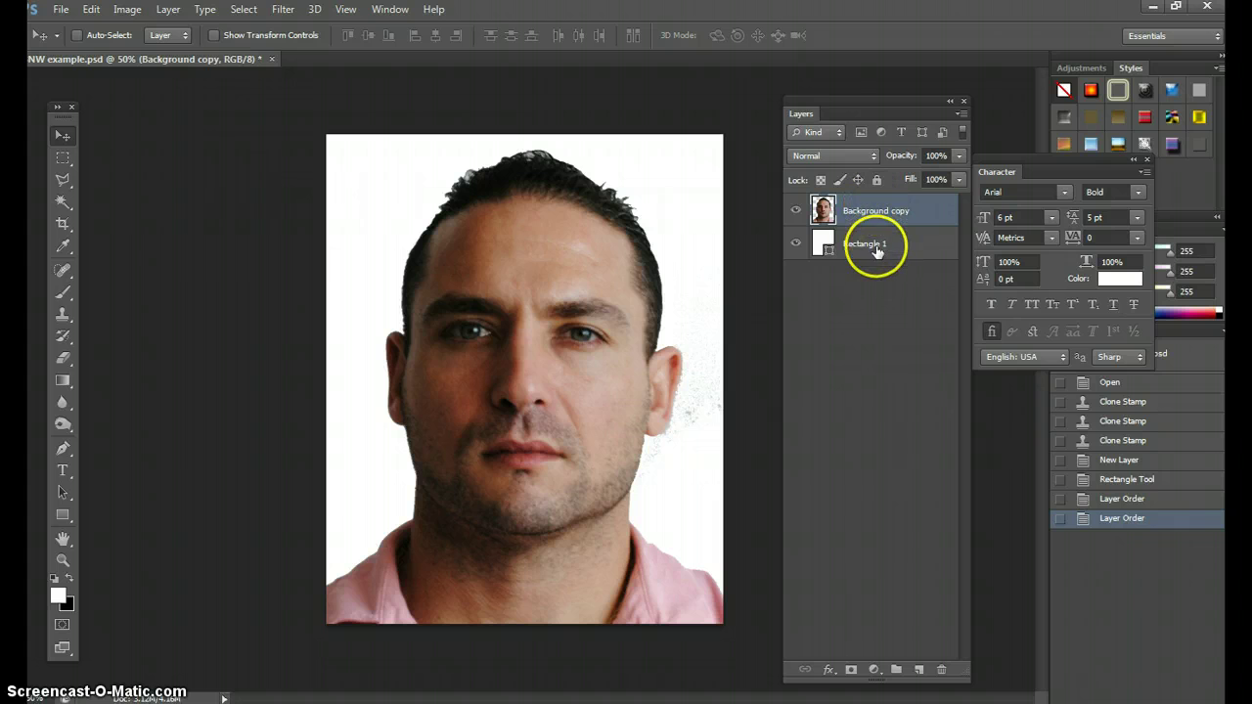
double_click(867, 245)
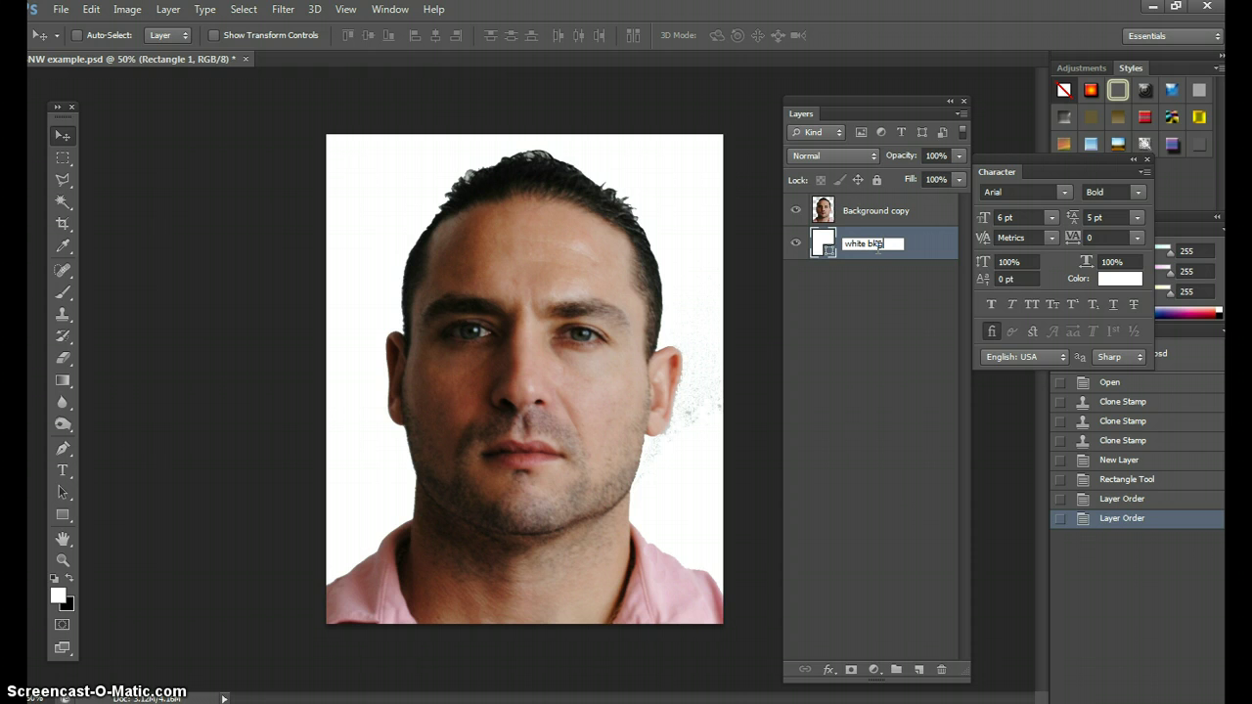
type("white bkgrnd")
left_click(872, 284)
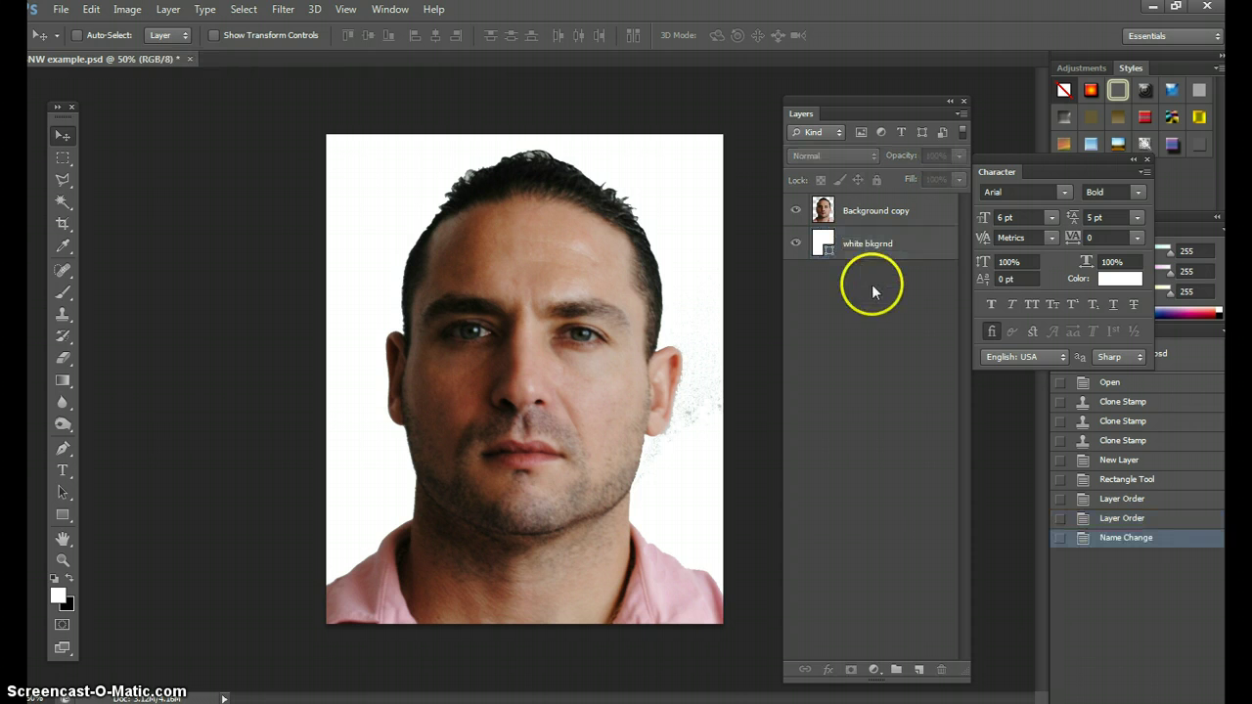
left_click(895, 214)
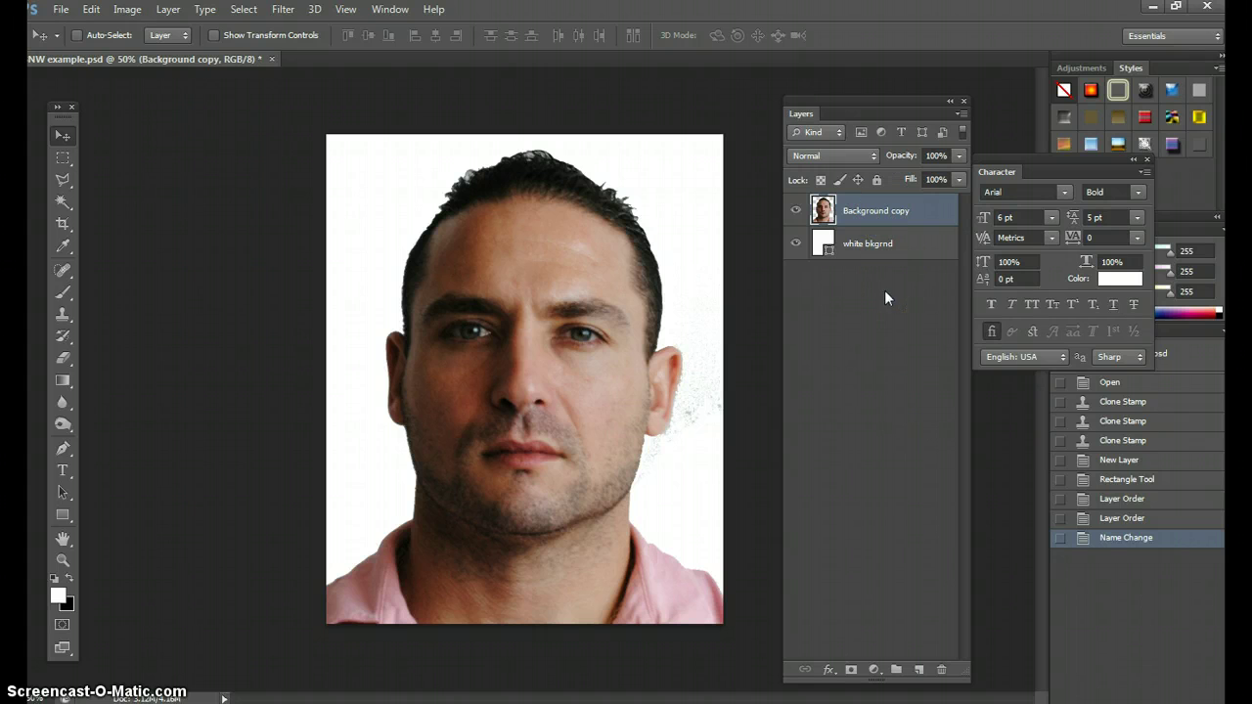
left_click(127, 9)
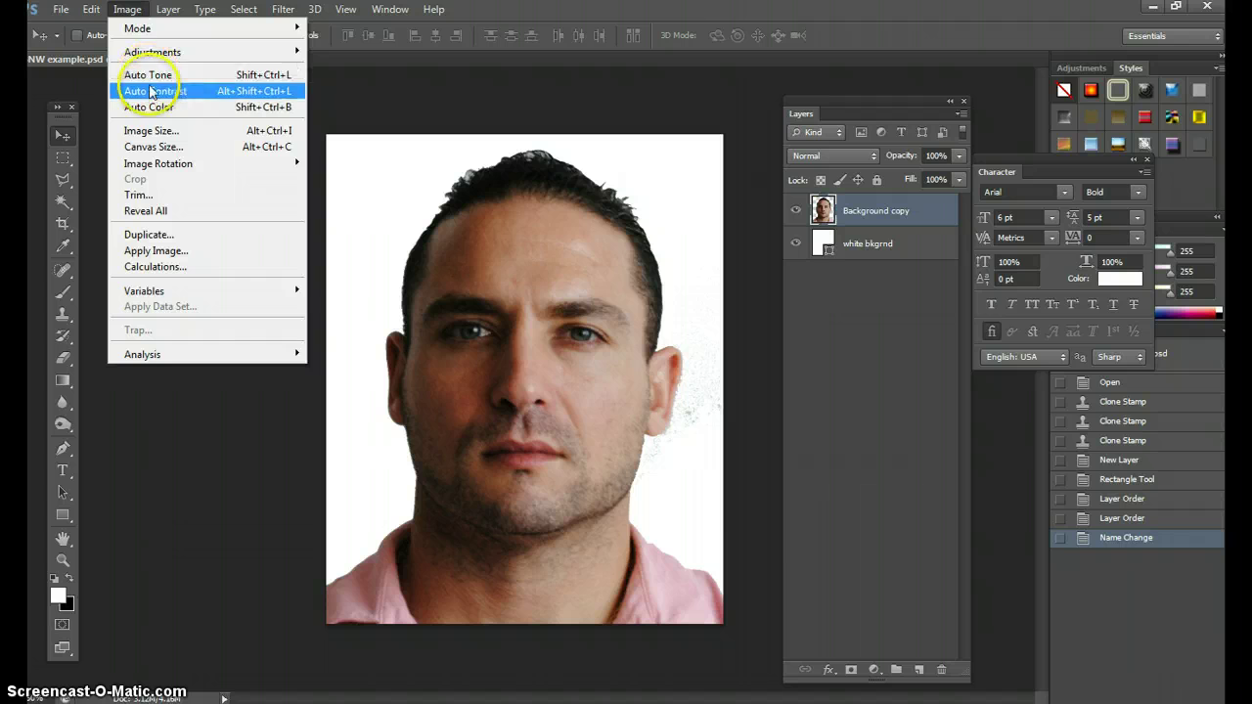
left_click(157, 130)
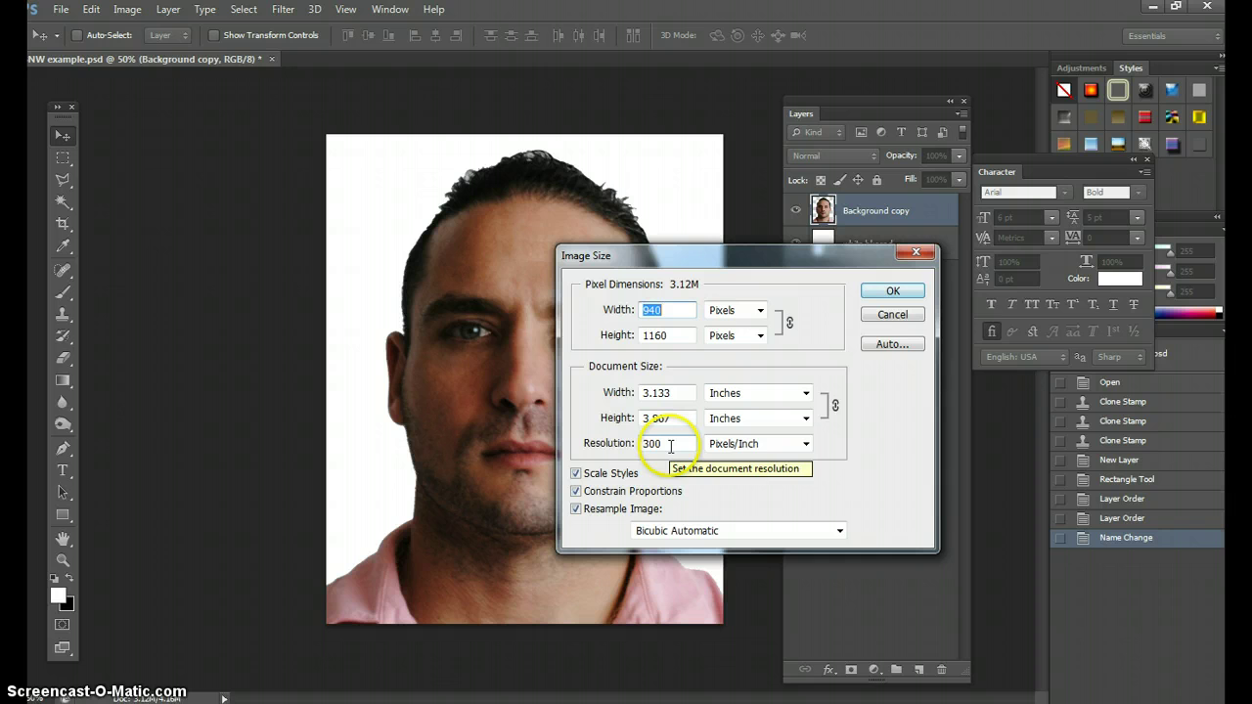
left_click(890, 291)
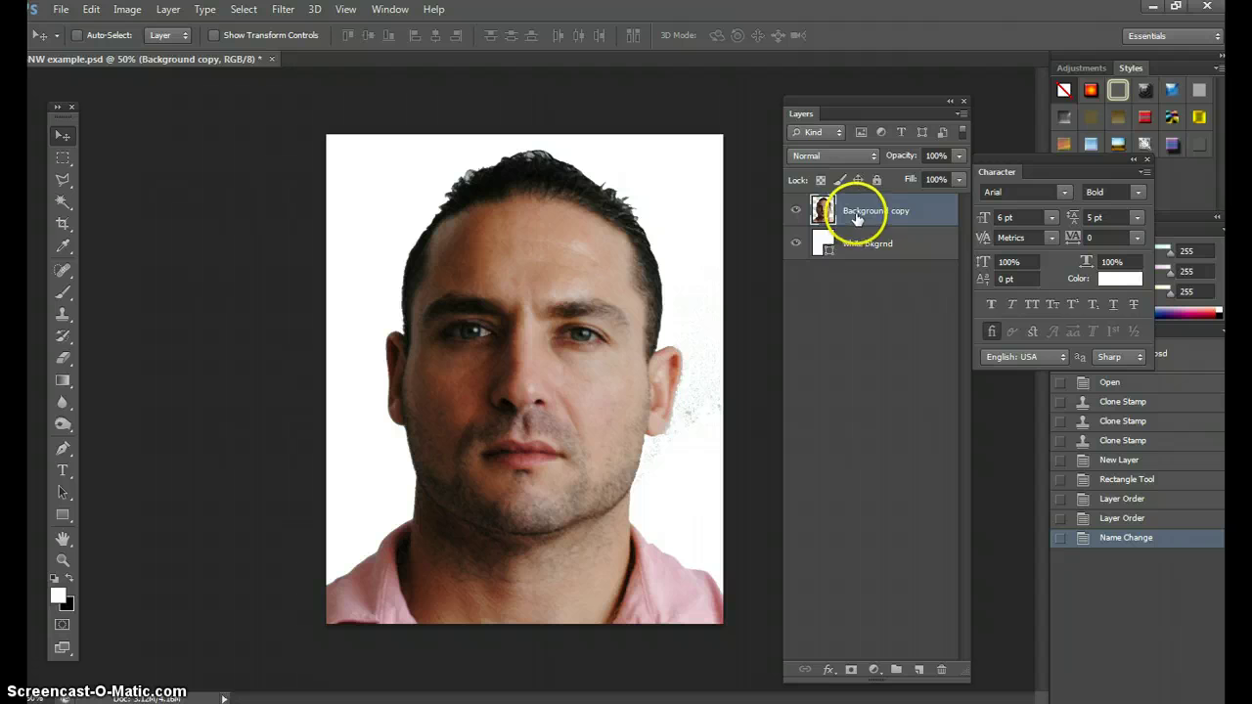
- Set the Eraser tool's brush size to 82 px
left_click(62, 358)
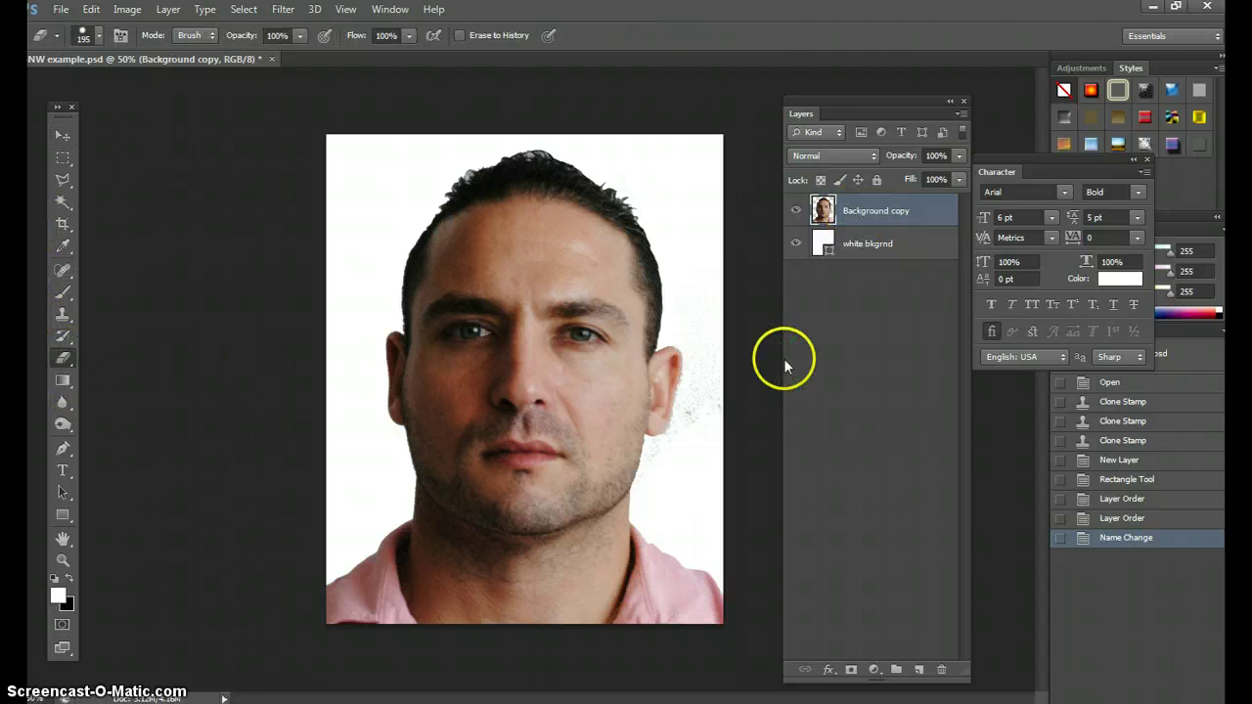
left_click(99, 34)
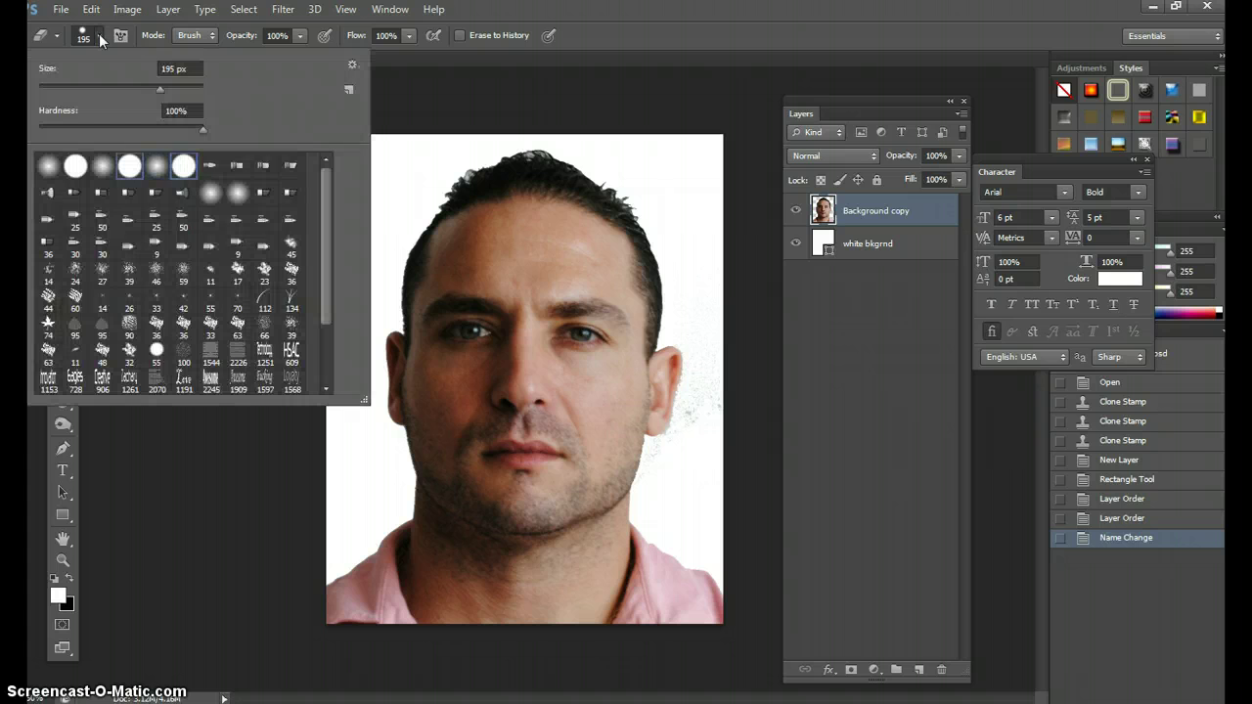
left_click(126, 91)
left_click(94, 39)
left_click_drag(124, 90, 106, 90)
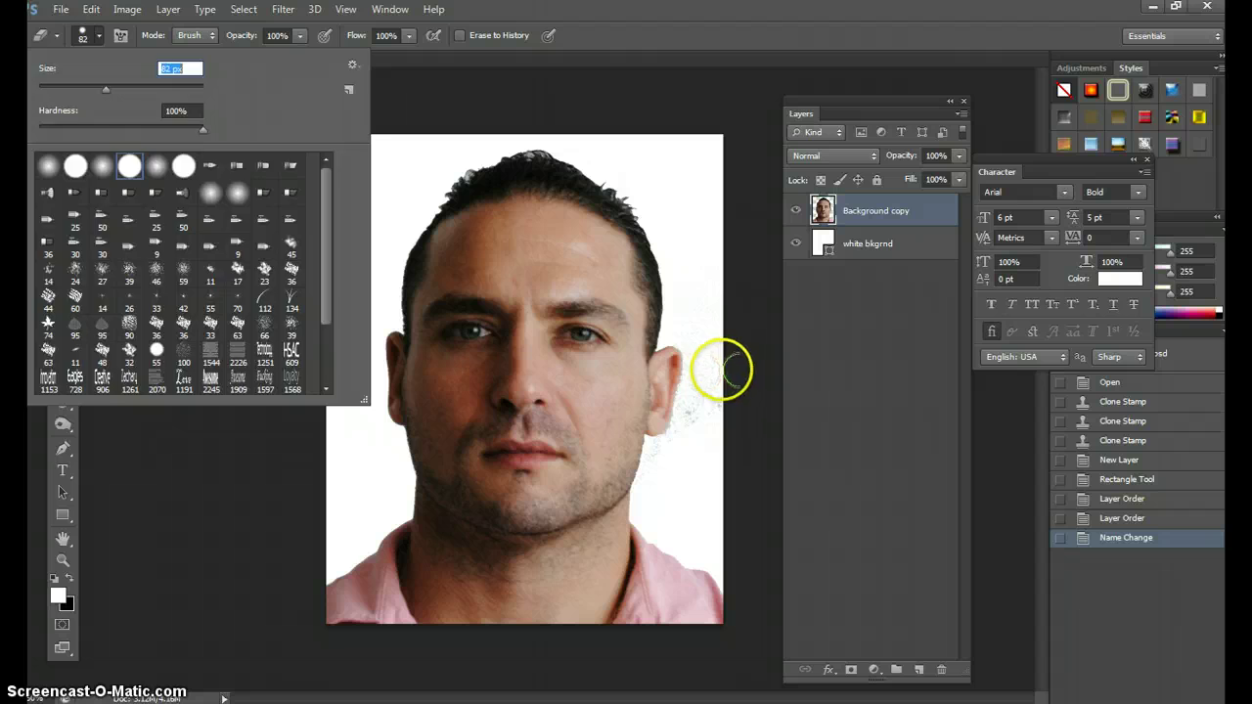
left_click(726, 373)
- Erase the stray specks along the right ear and jaw edges
mouse_move(706, 395)
left_mouse_down()
mouse_move(713, 363)
mouse_move(702, 359)
left_mouse_up()
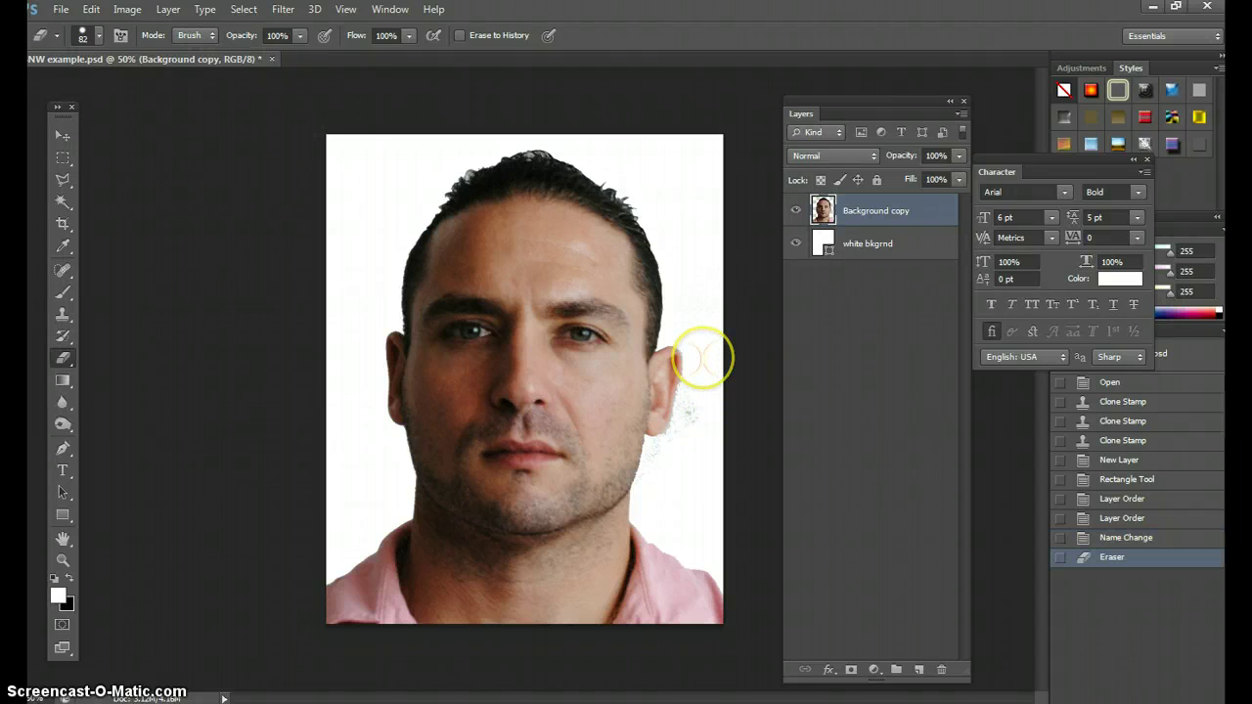
left_click(660, 461)
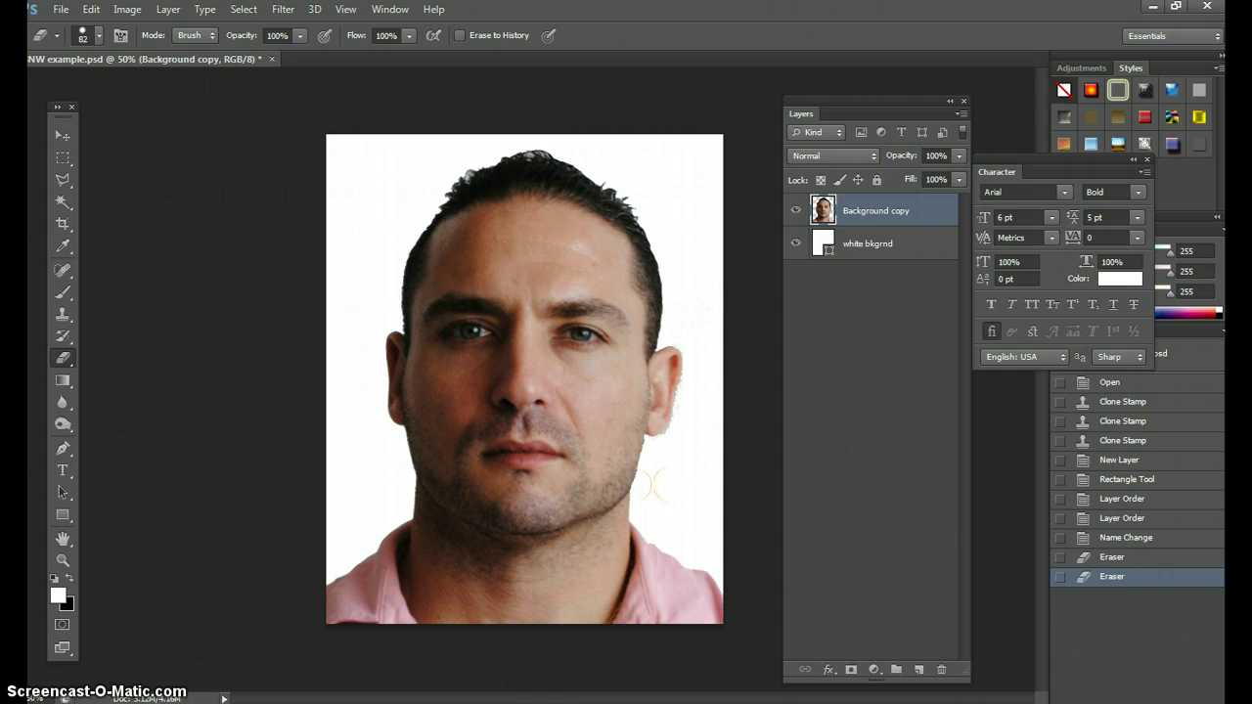
left_click(652, 484)
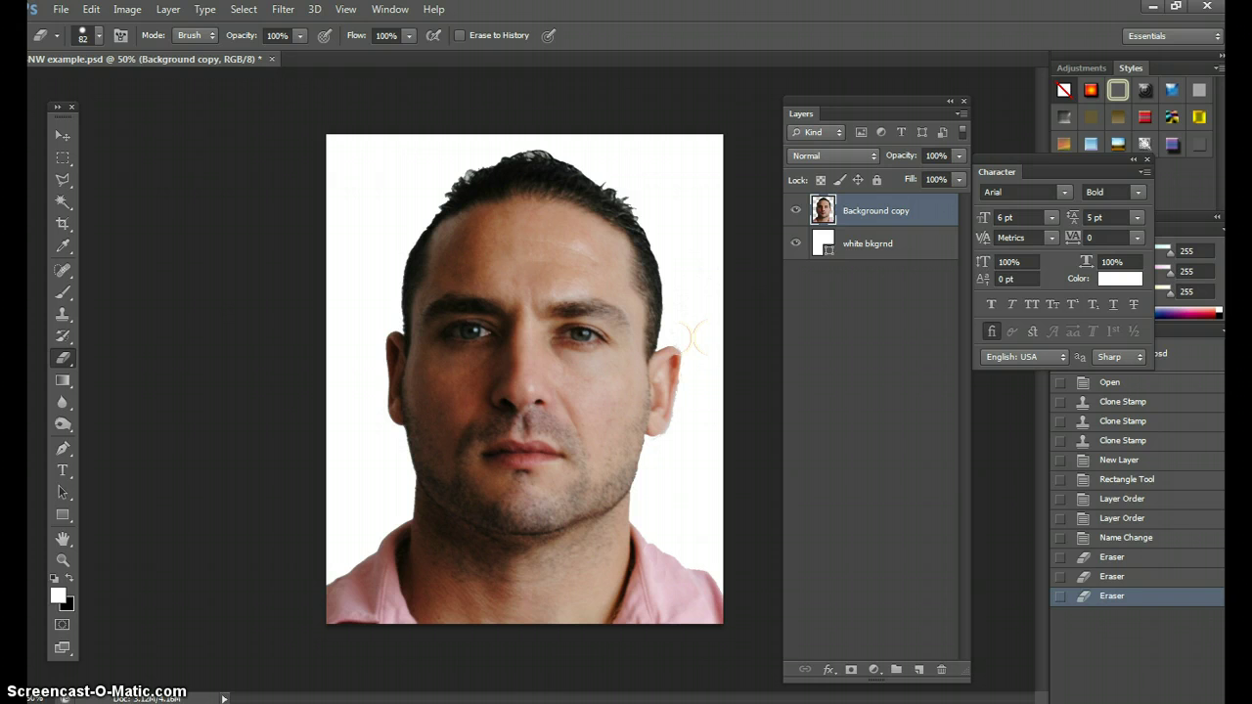
left_click(683, 446)
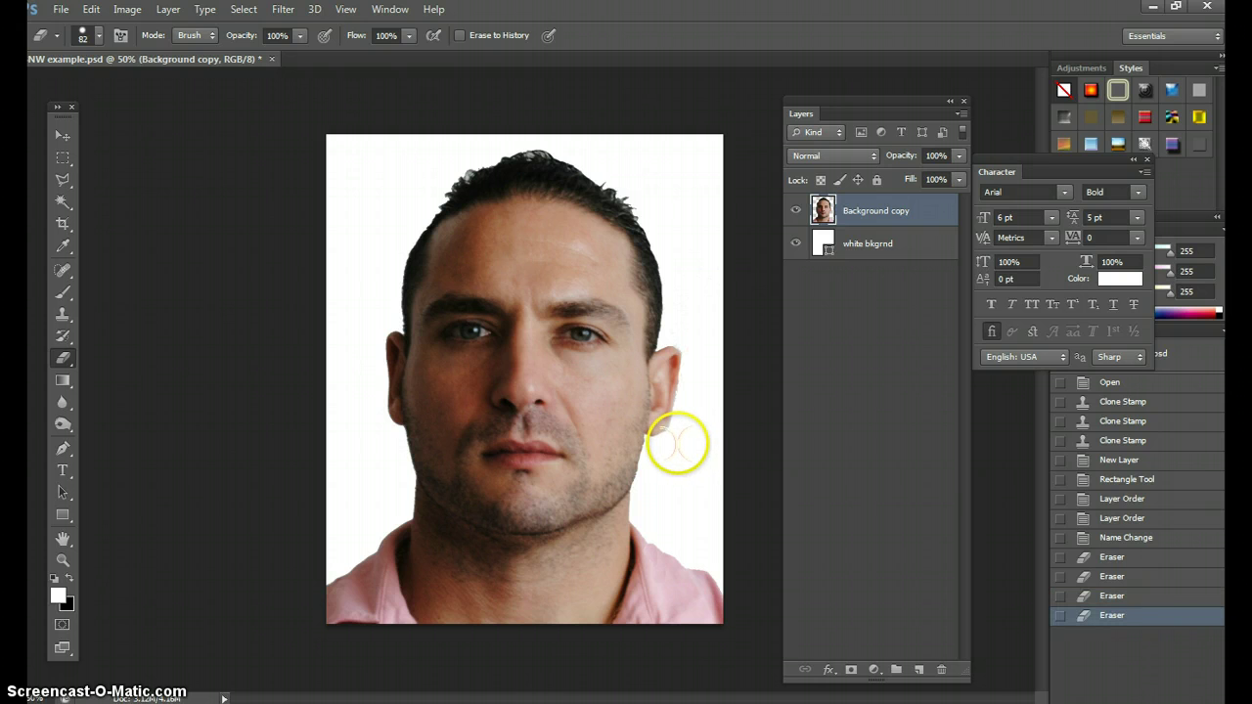
left_click(693, 412)
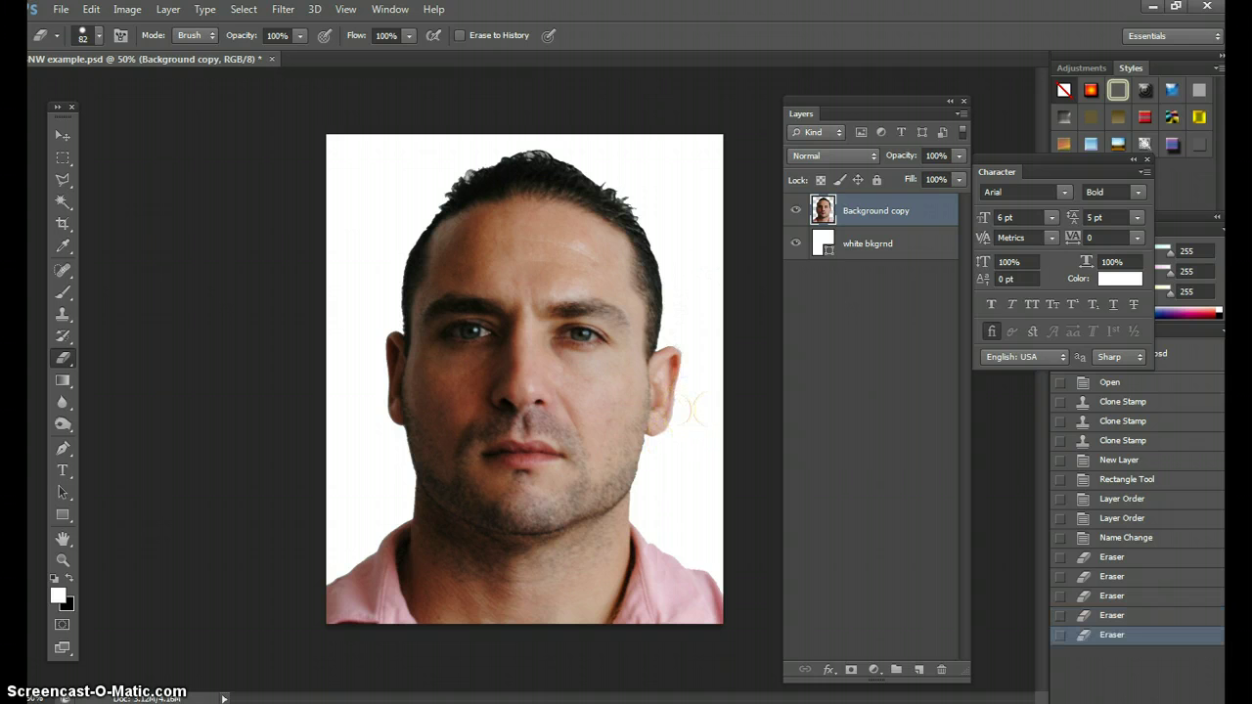
left_click(695, 411)
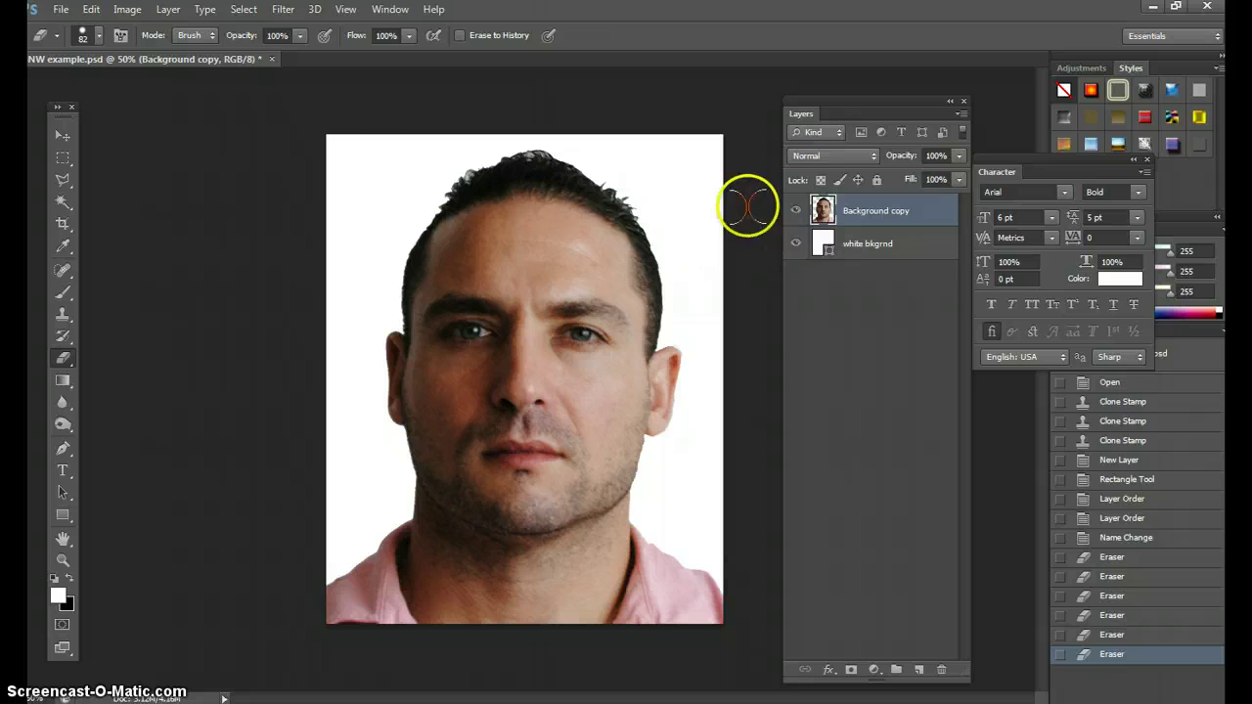
- Select the portrait's Shadows range with Select > Color Range
left_click(244, 10)
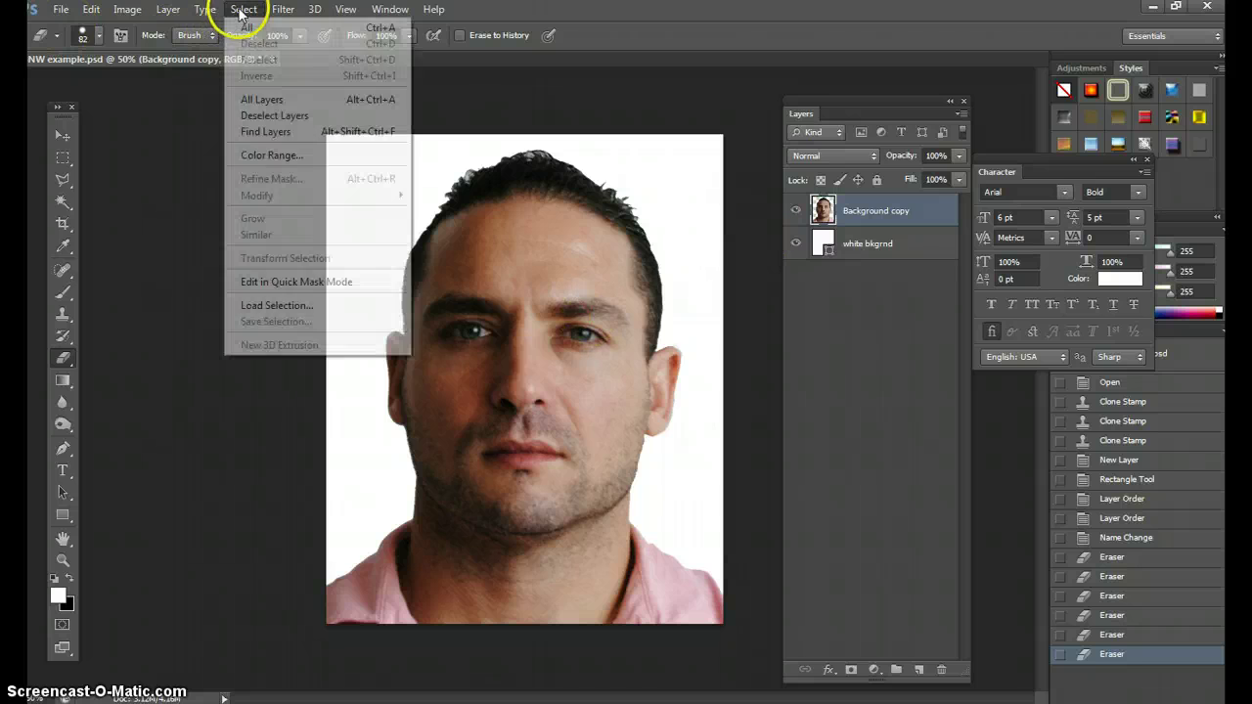
left_click(262, 155)
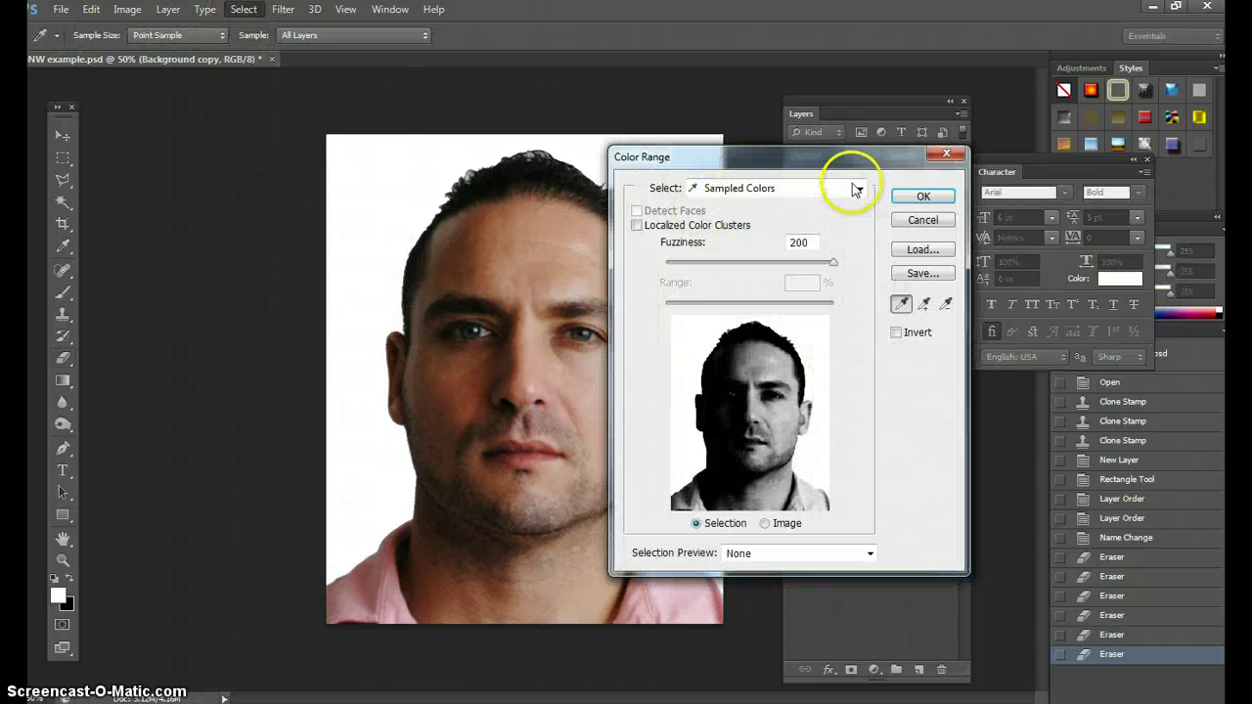
left_click(861, 190)
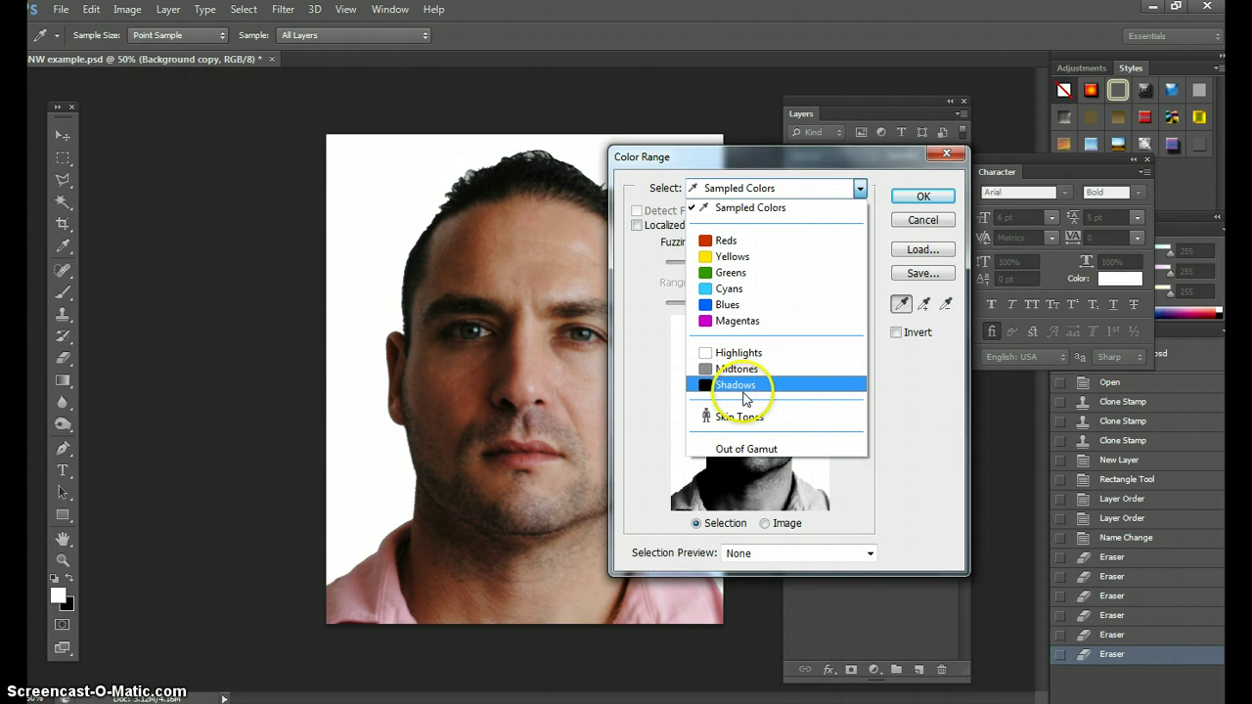
left_click(734, 385)
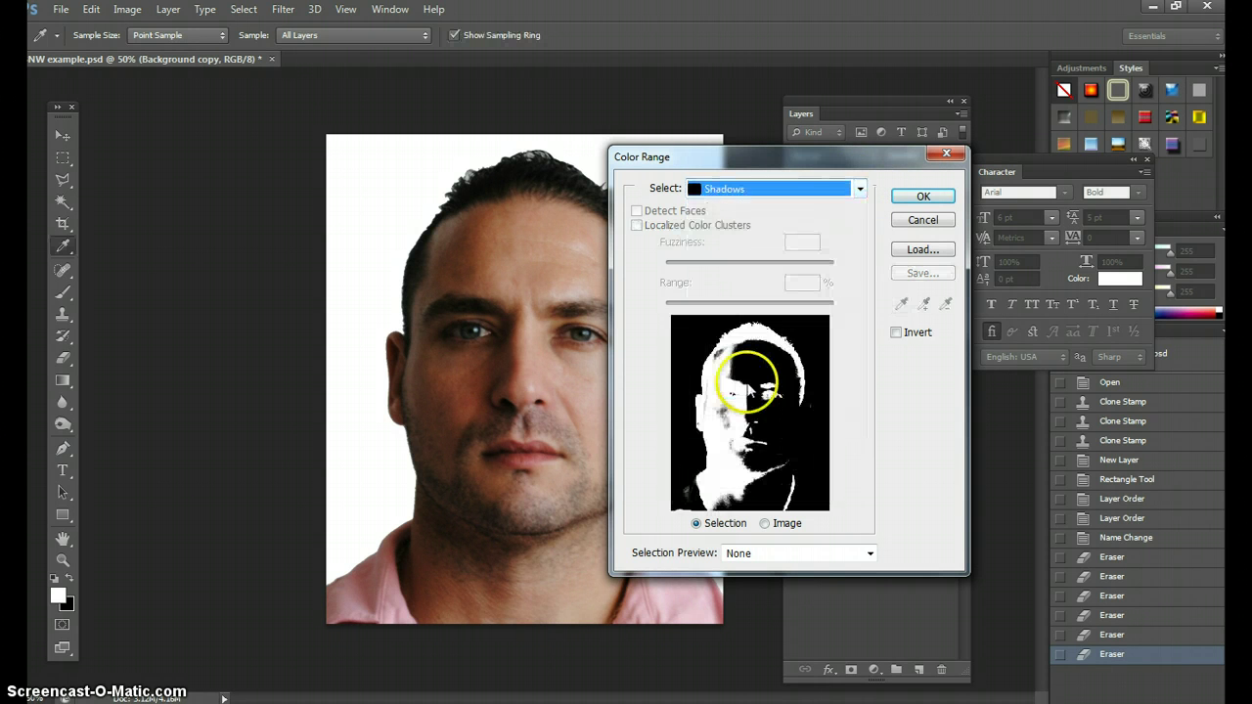
left_click(924, 199)
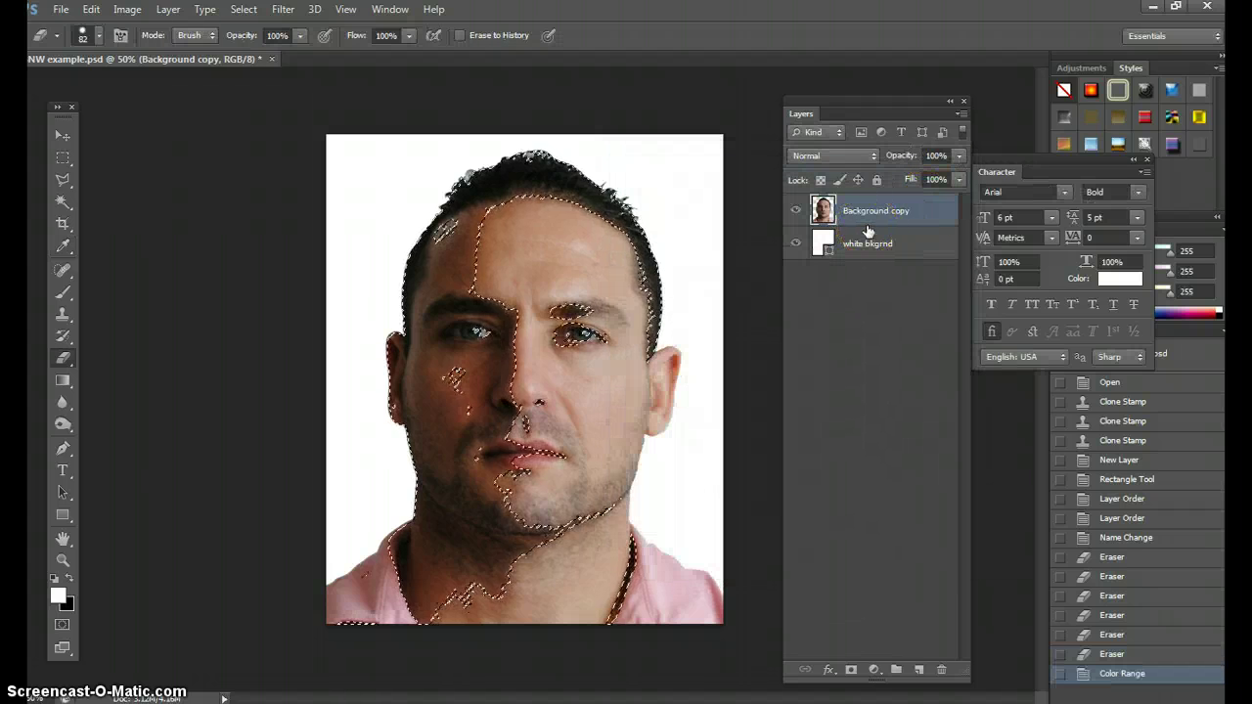
- Add a new empty Layer 1 above the photo and select it
left_click_drag(868, 233, 921, 673)
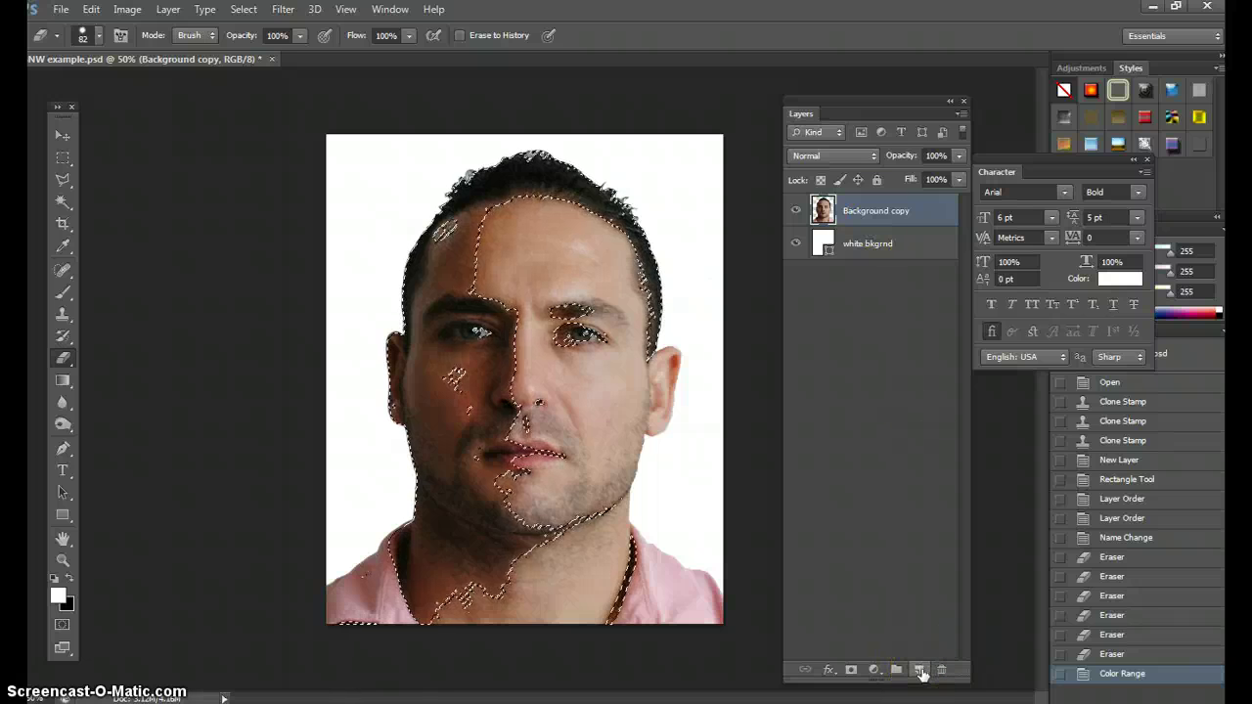
left_click(920, 671)
left_click(869, 213)
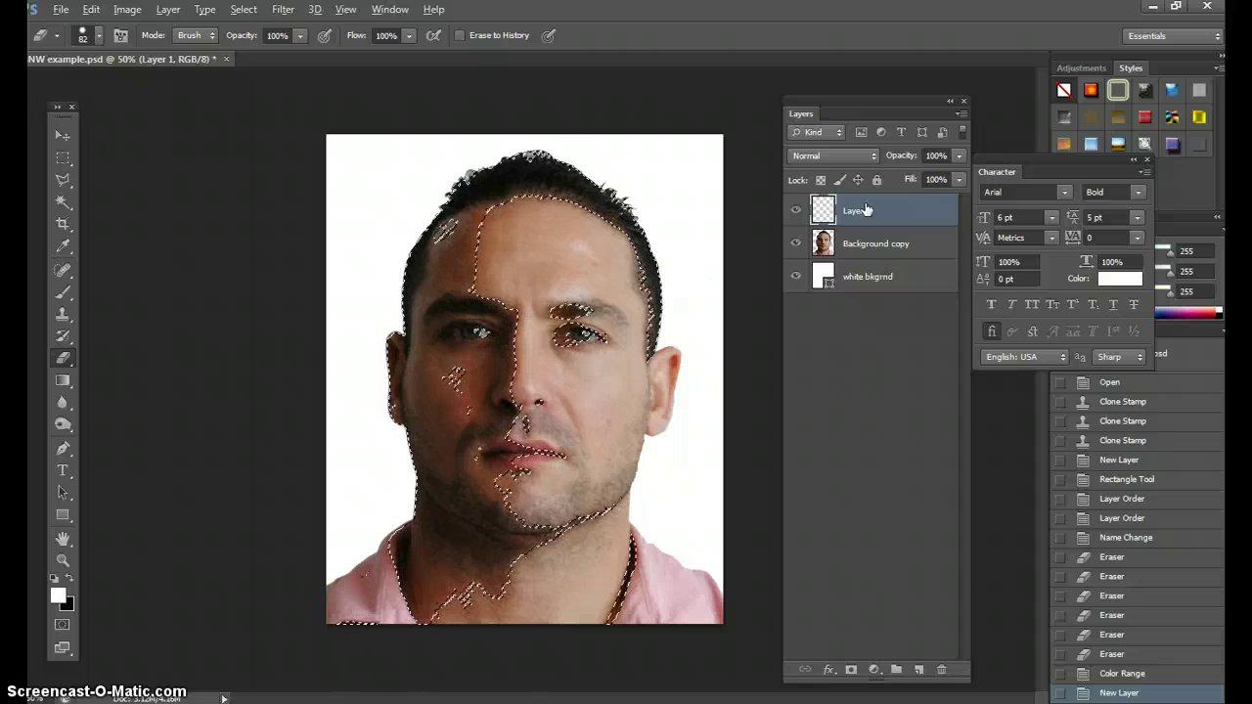
- Fill the shadow selection with black on Layer 1, deselect, and rename the layer 'shadows'
key("alt+BackSpace")
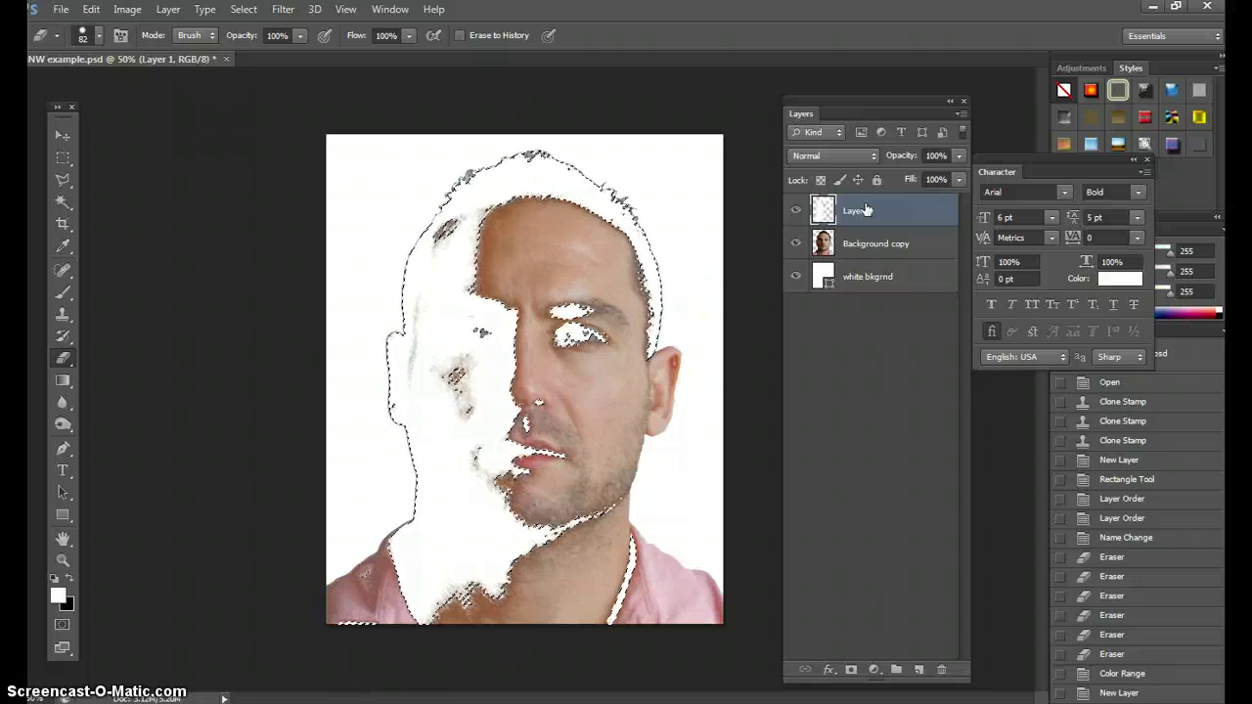
key("ctrl+z")
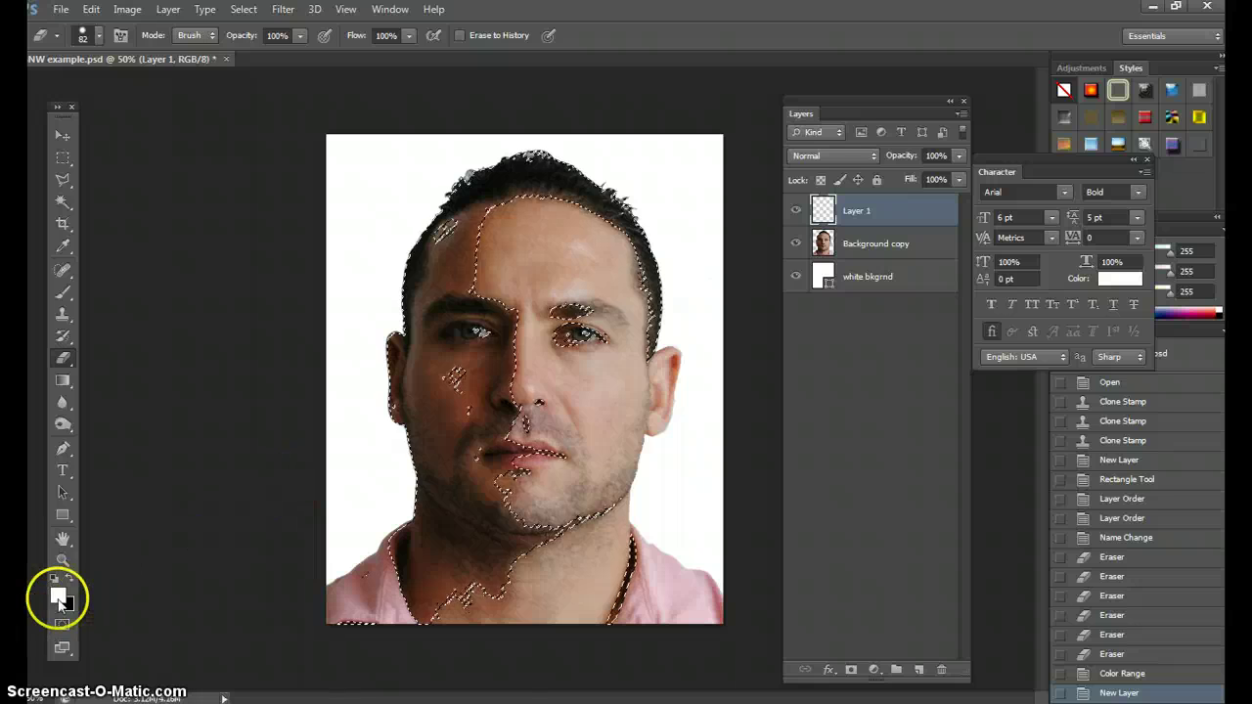
left_click(70, 577)
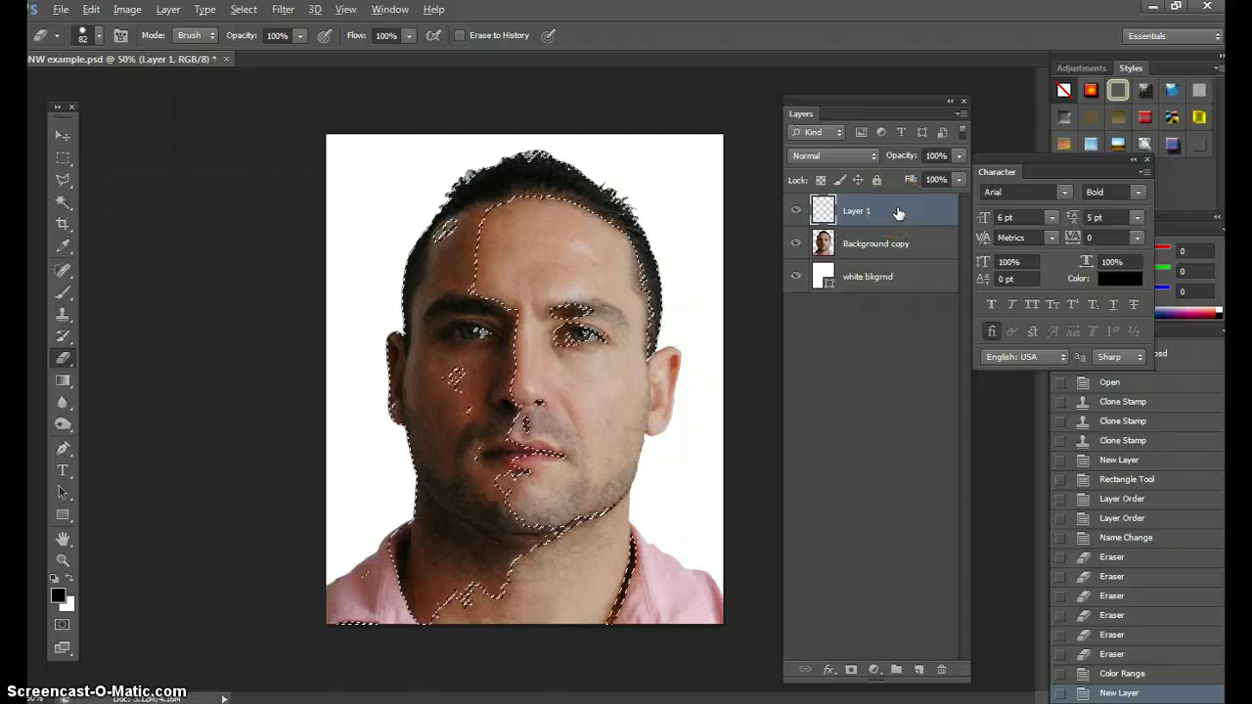
key("alt+BackSpace")
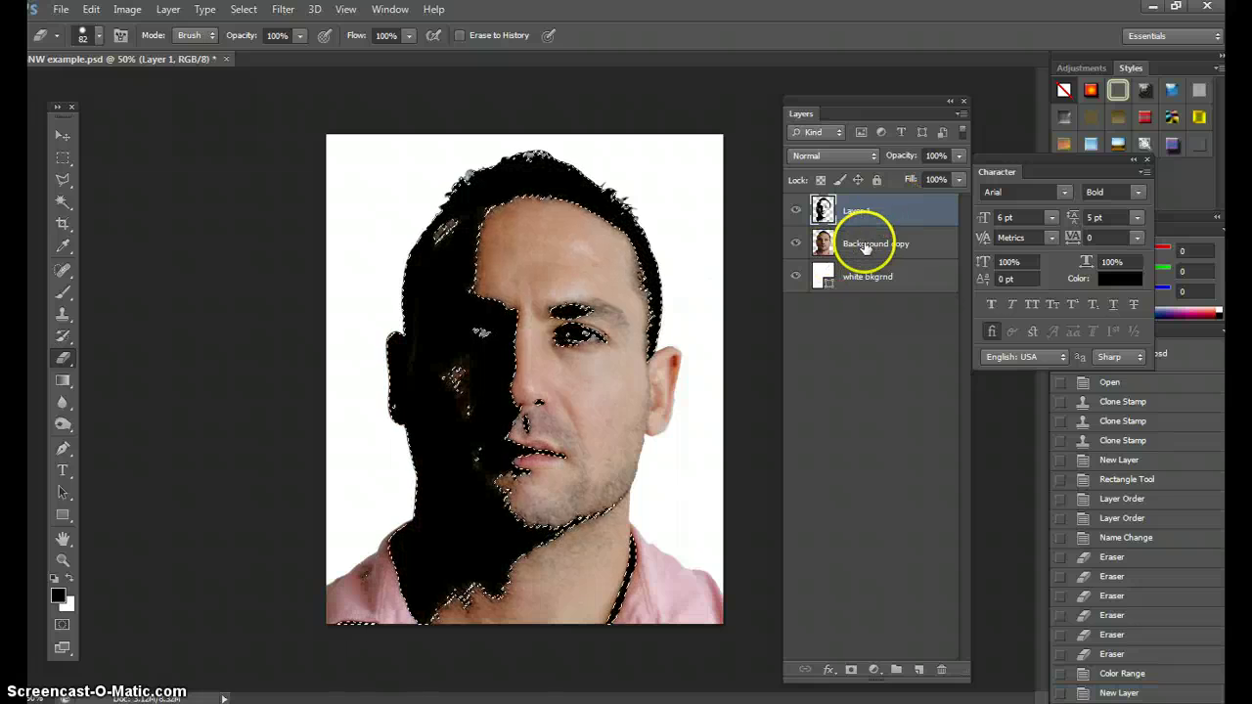
key("ctrl+d")
double_click(870, 214)
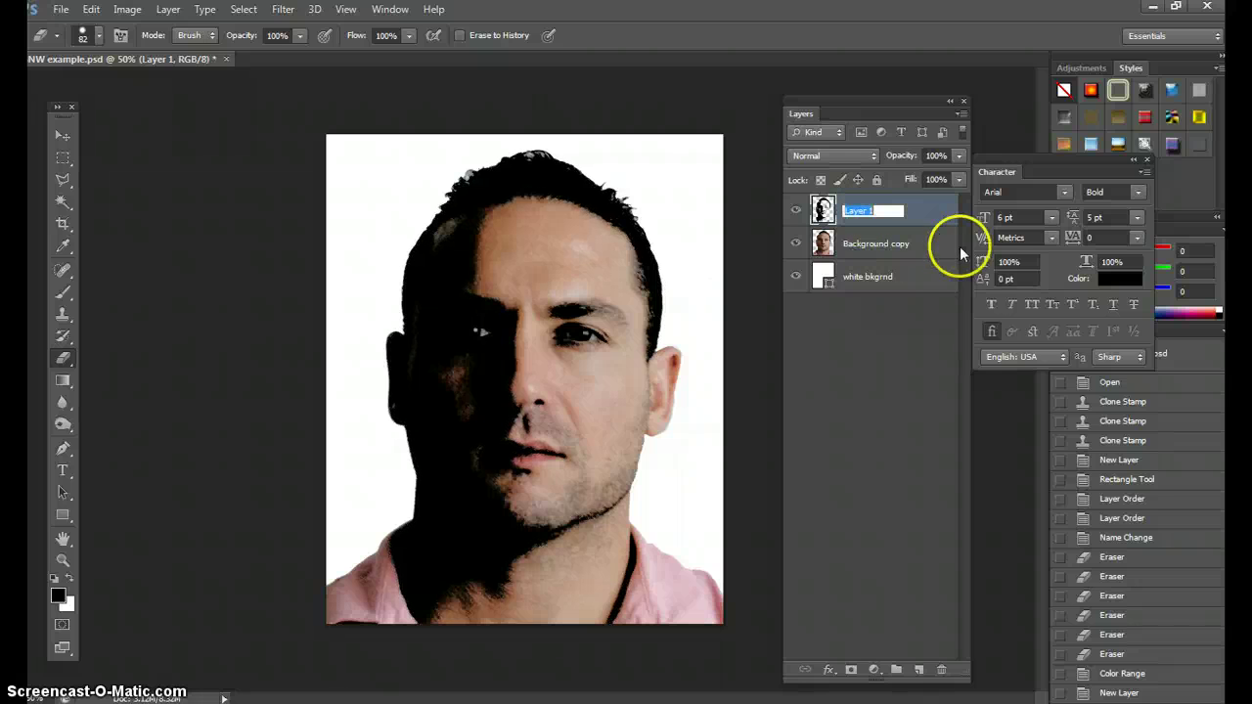
type("shadows")
- Commit the 'shadows' name, then select Background copy's Midtones via Color Range
left_click(815, 393)
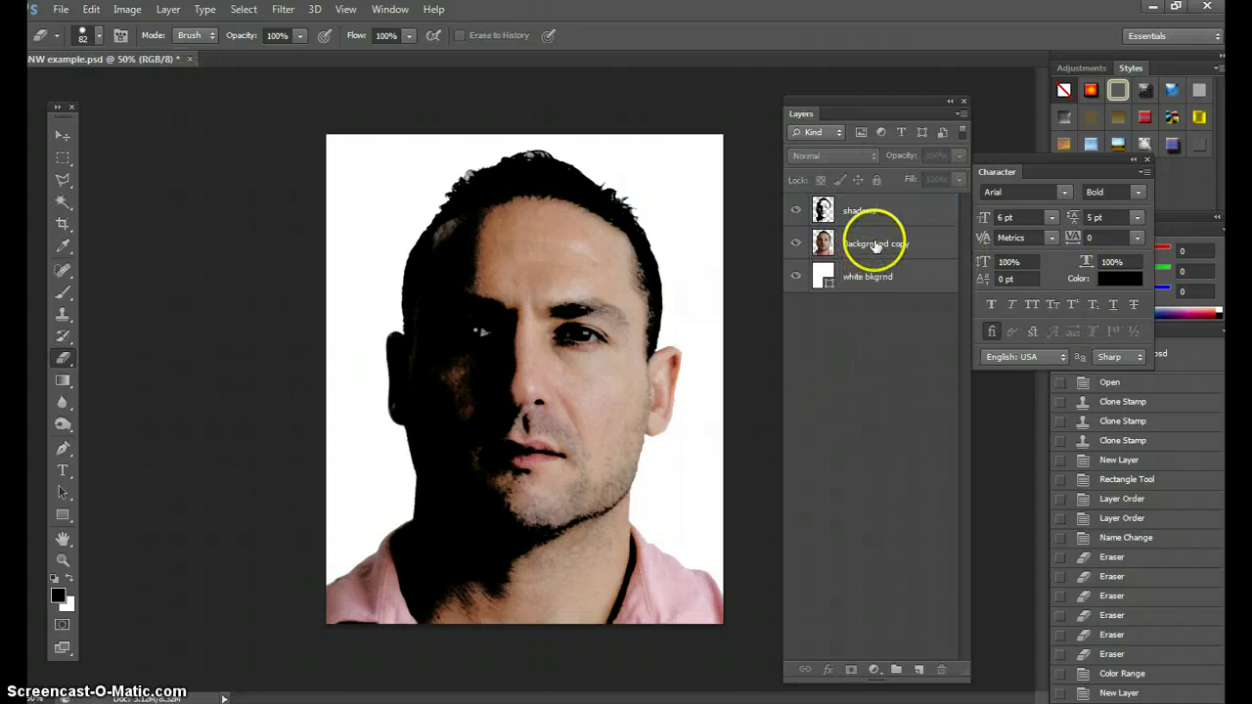
left_click(878, 250)
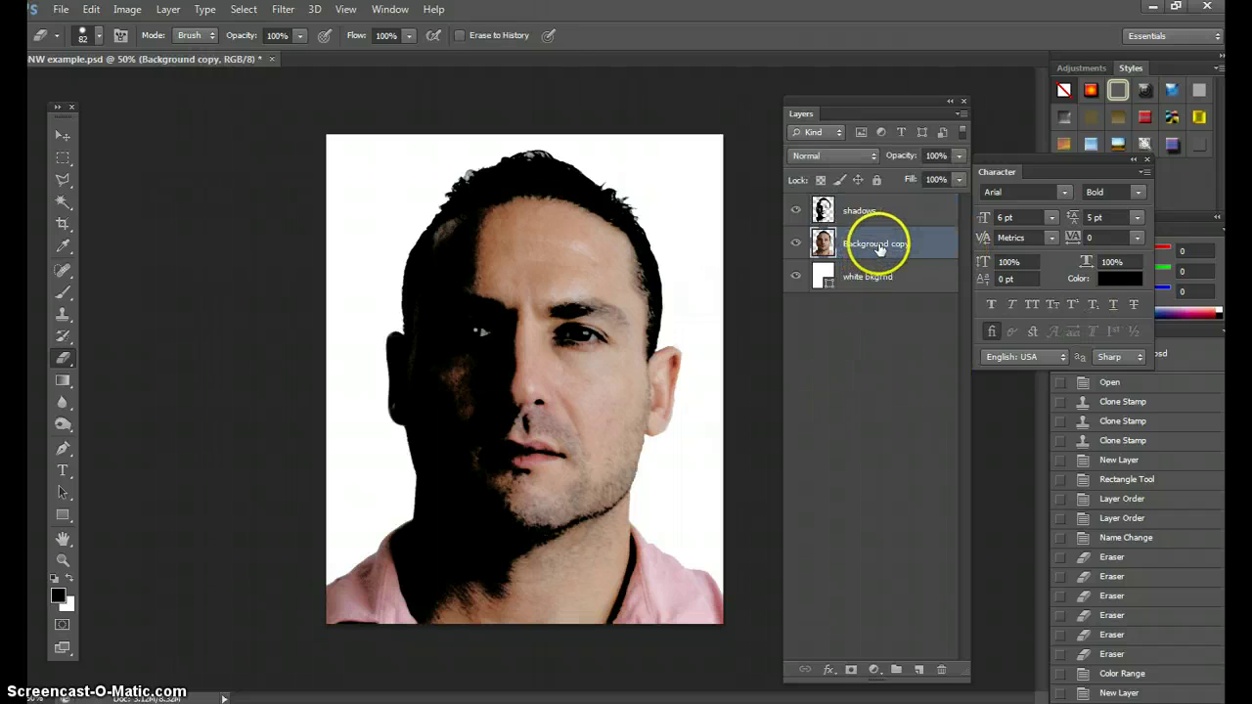
left_click(239, 12)
left_click(294, 153)
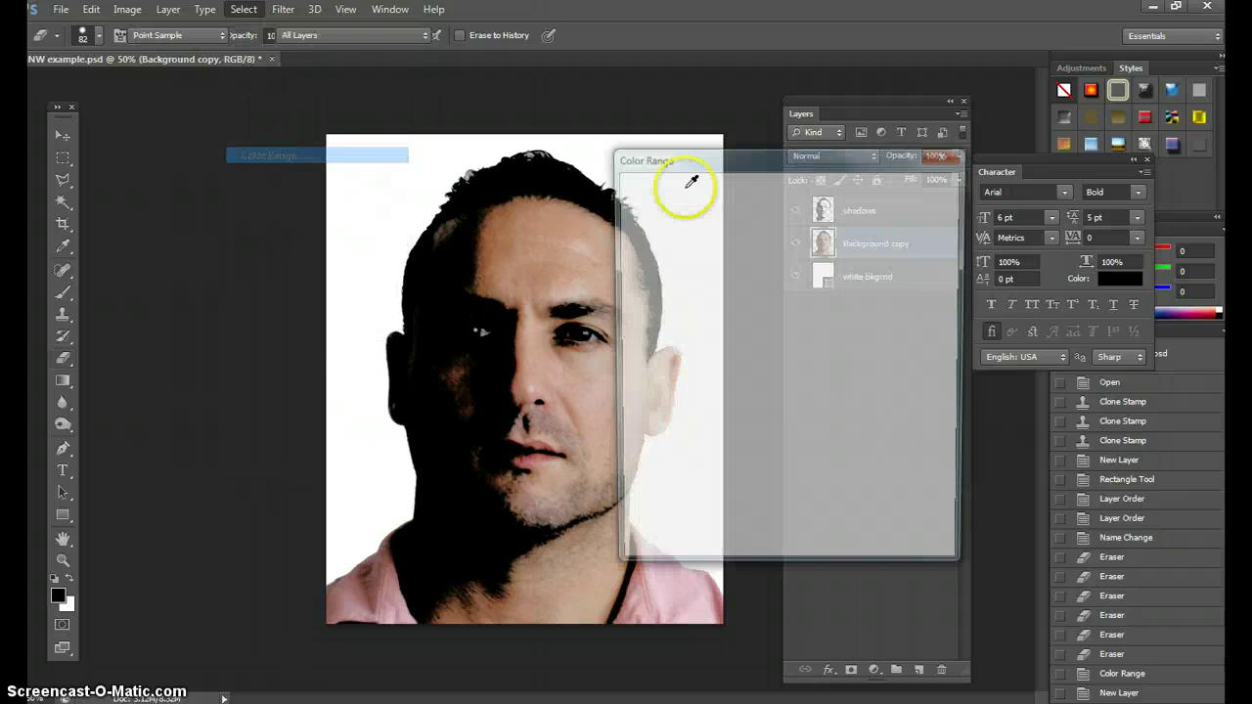
left_click(860, 188)
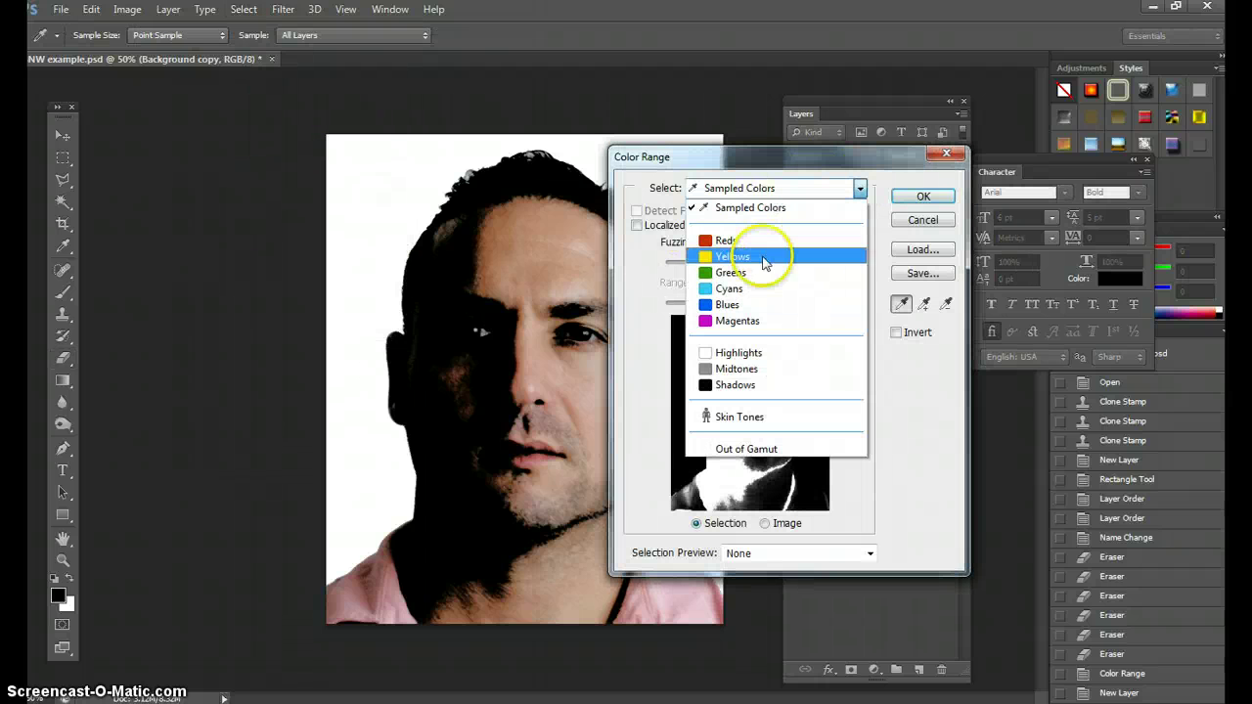
left_click(741, 369)
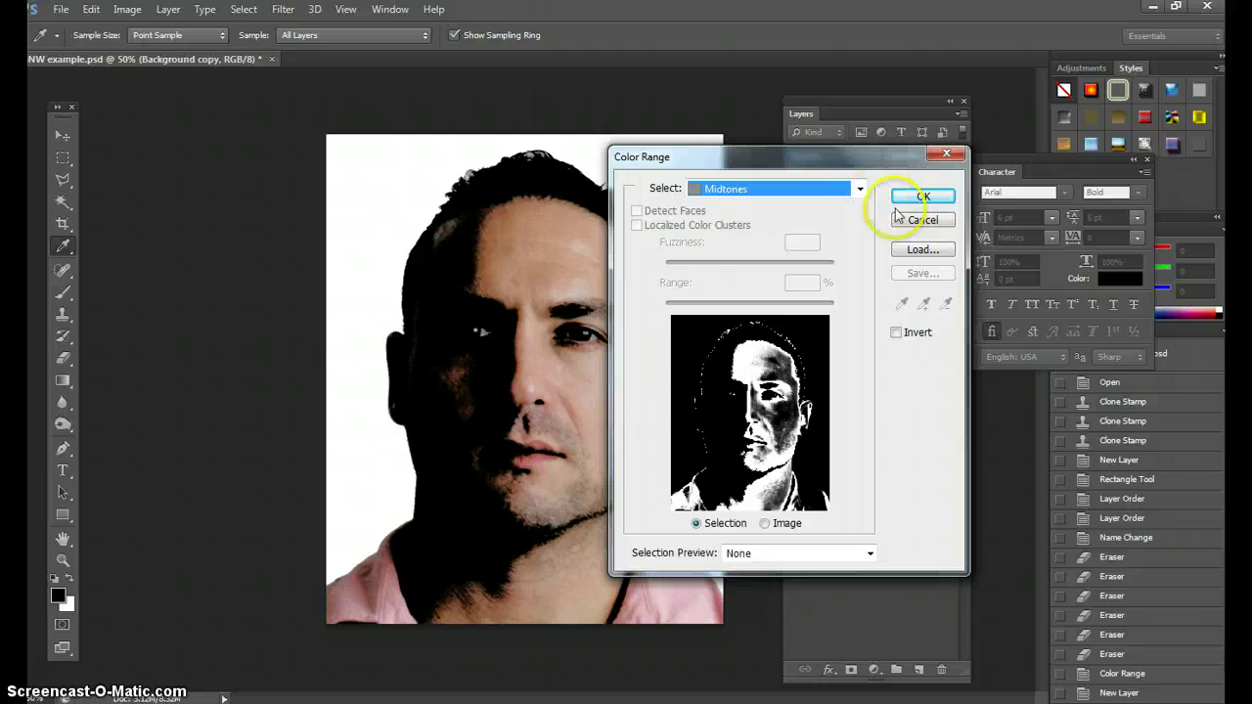
left_click(921, 196)
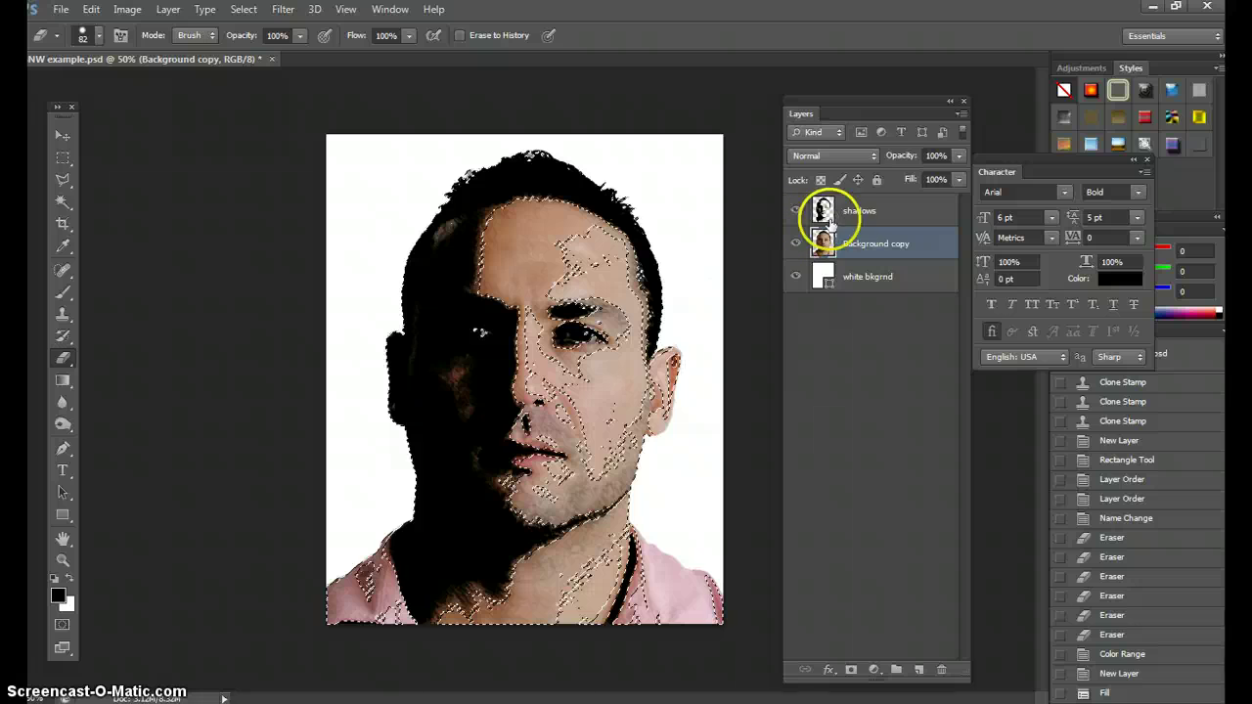
- Fill the midtones with black on a new layer, hide Background copy, and deselect
left_click(920, 671)
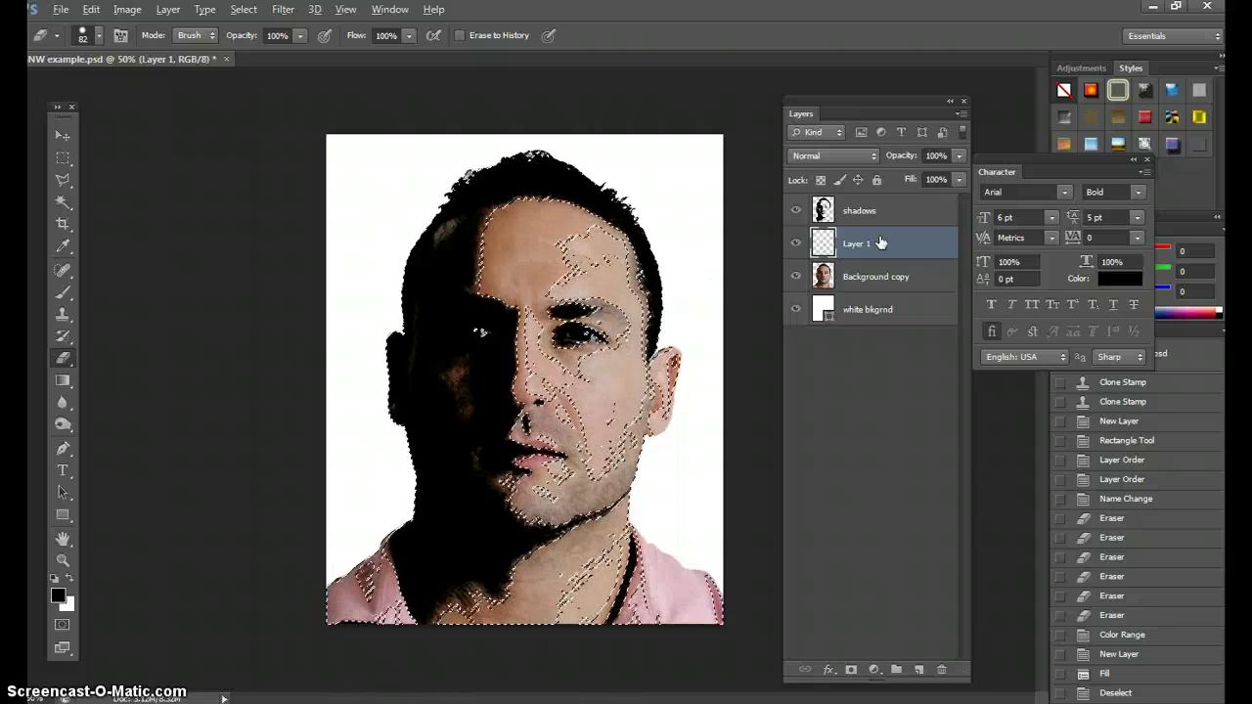
key("alt+BackSpace")
left_click(797, 279)
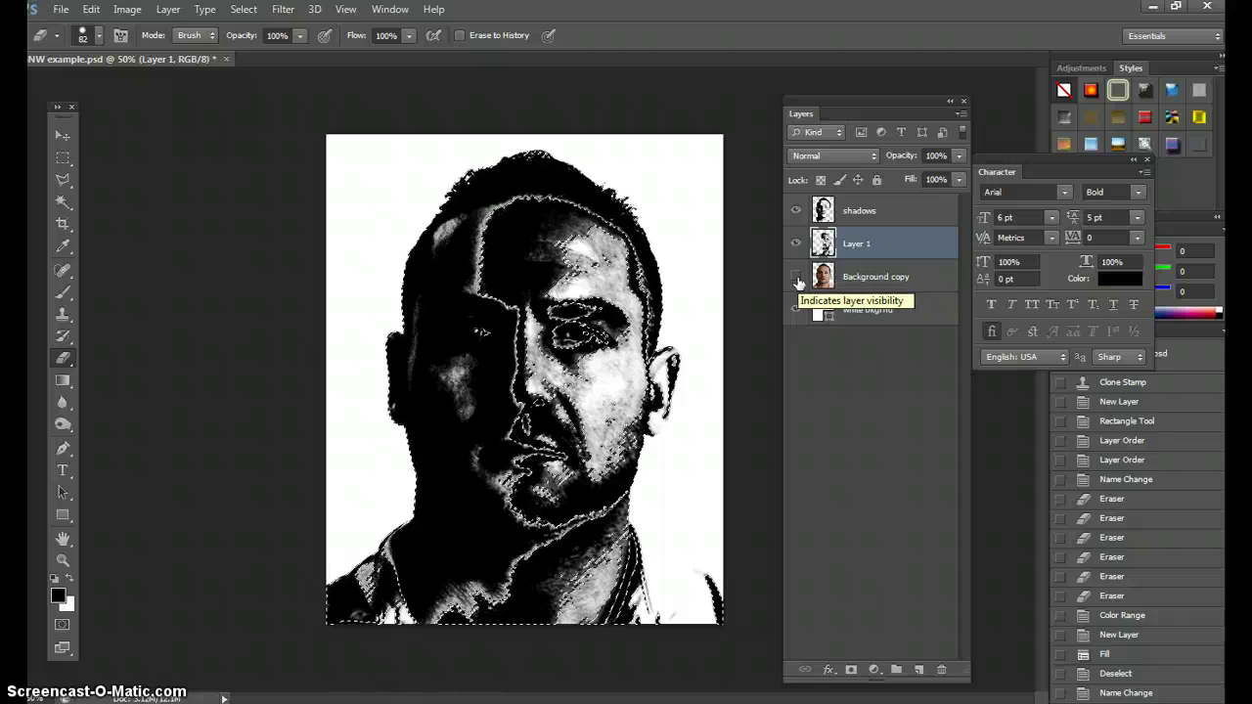
key("ctrl+d")
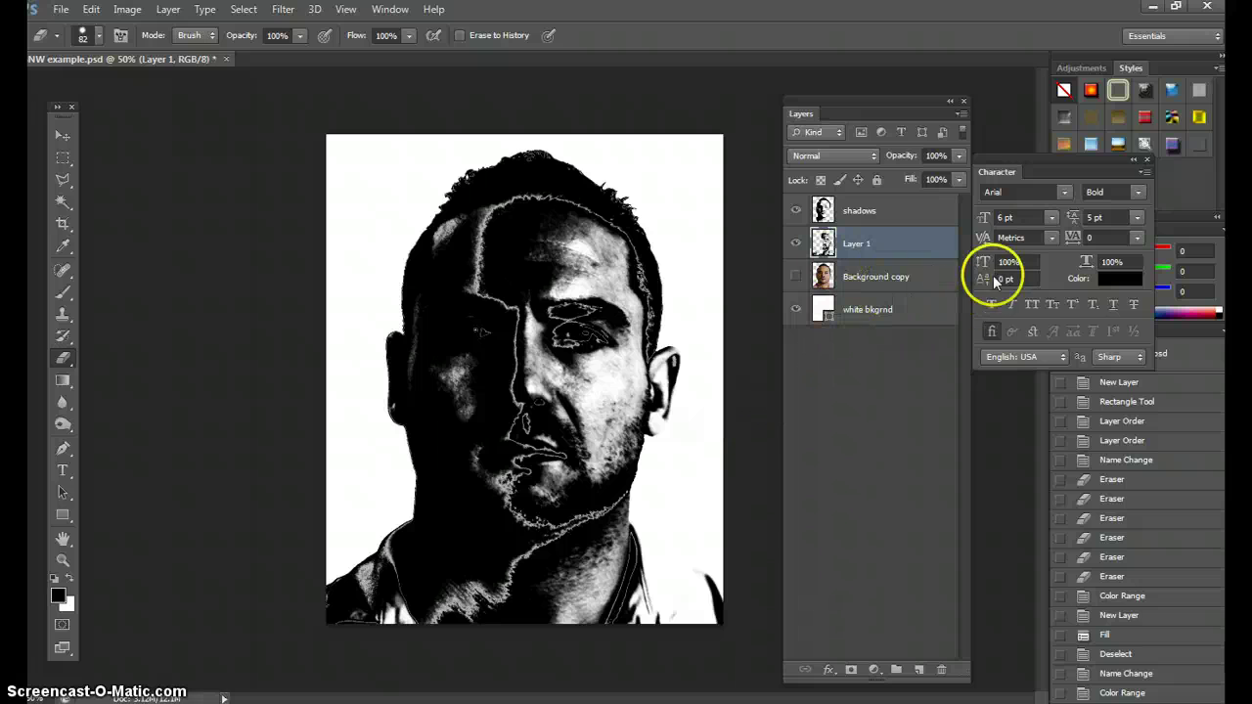
- Set the Character panel's leading to 12 pt
left_click_drag(1041, 156, 935, 139)
left_click(1036, 201)
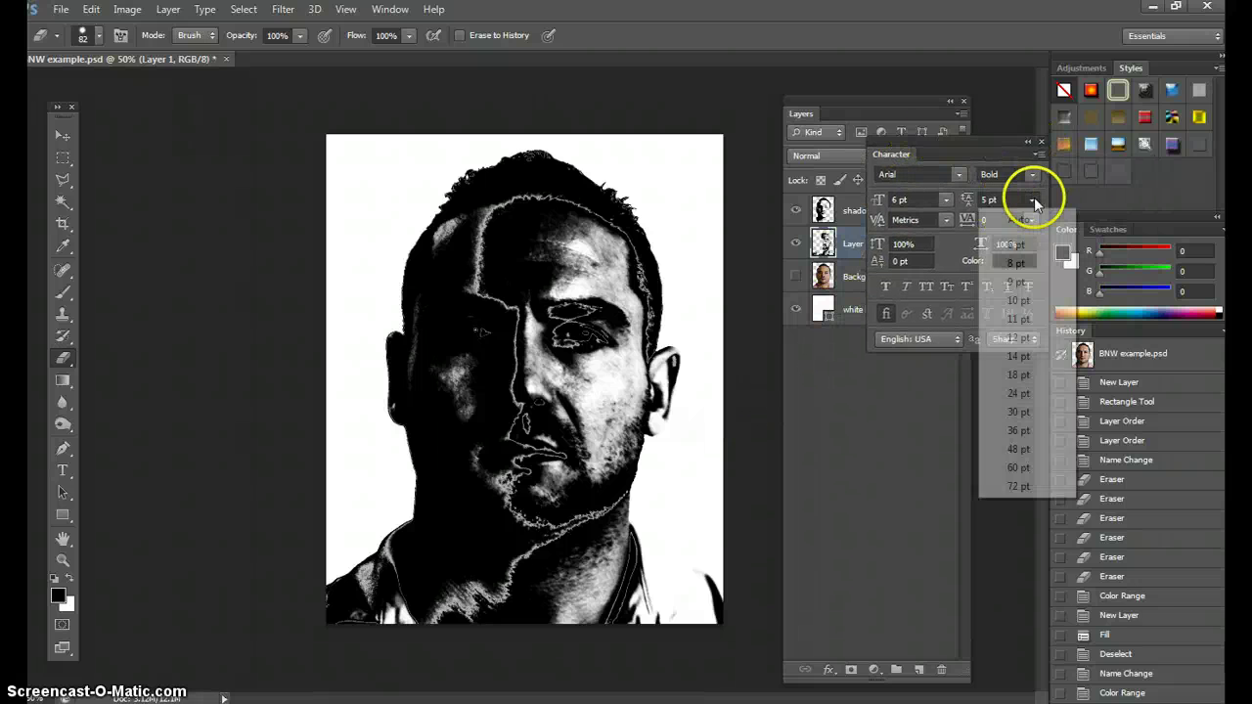
left_click(1017, 338)
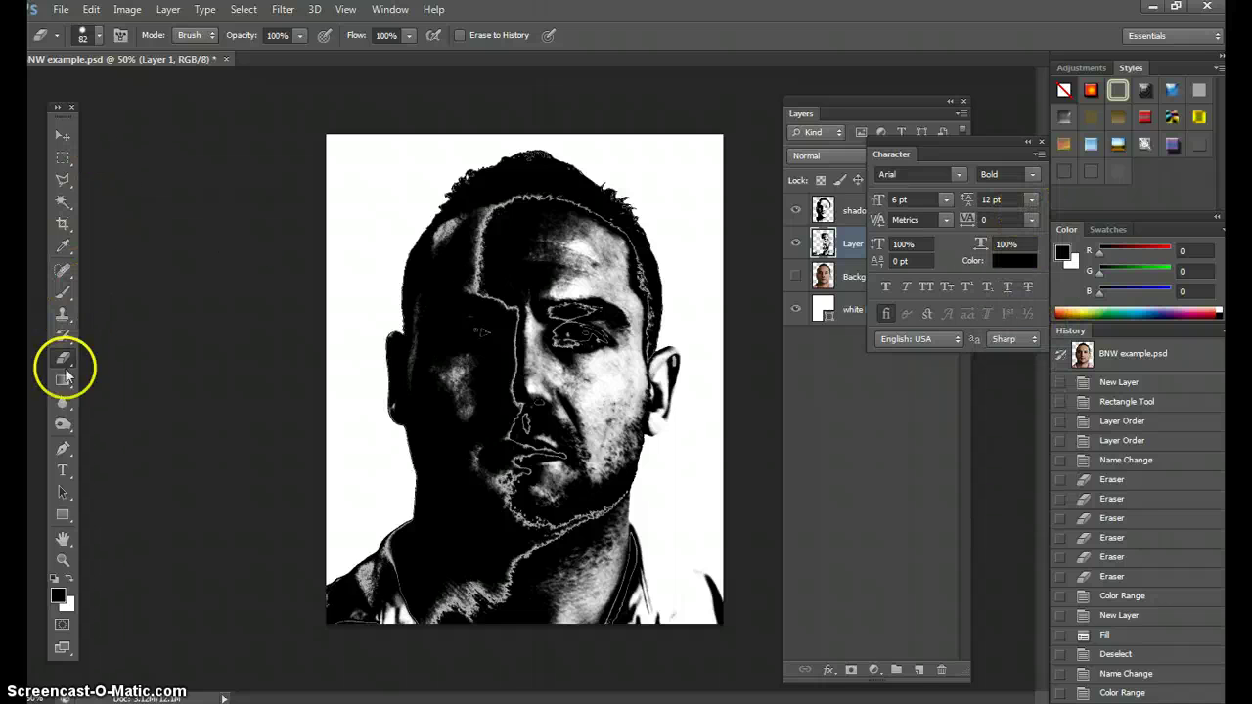
left_click(63, 471)
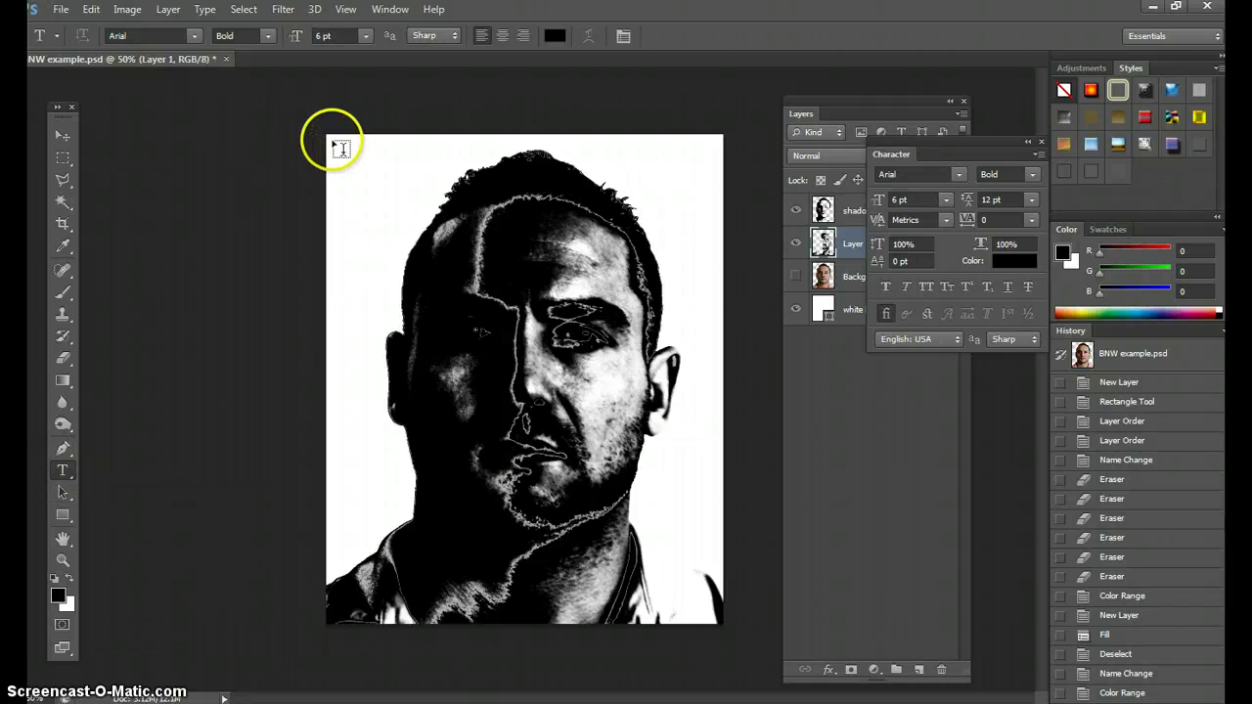
- Add the text 'DinoRiese' and nudge it into the canvas's top-left corner
left_click(334, 144)
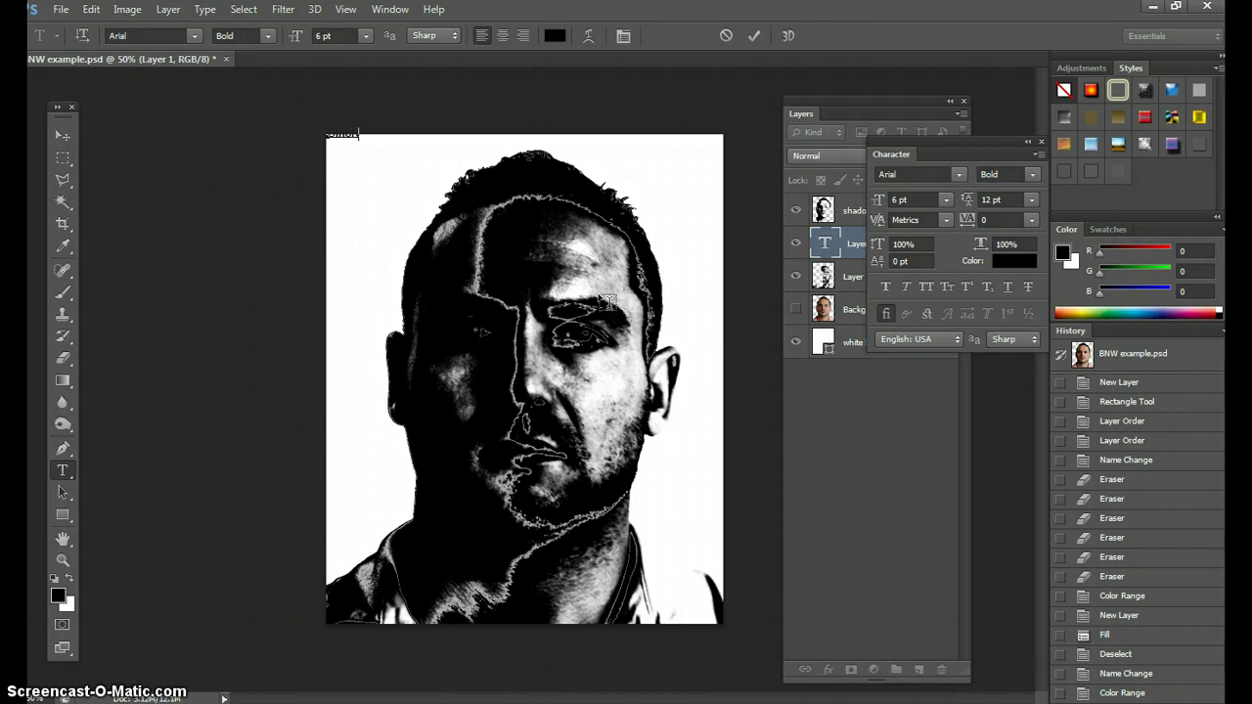
left_click(62, 131)
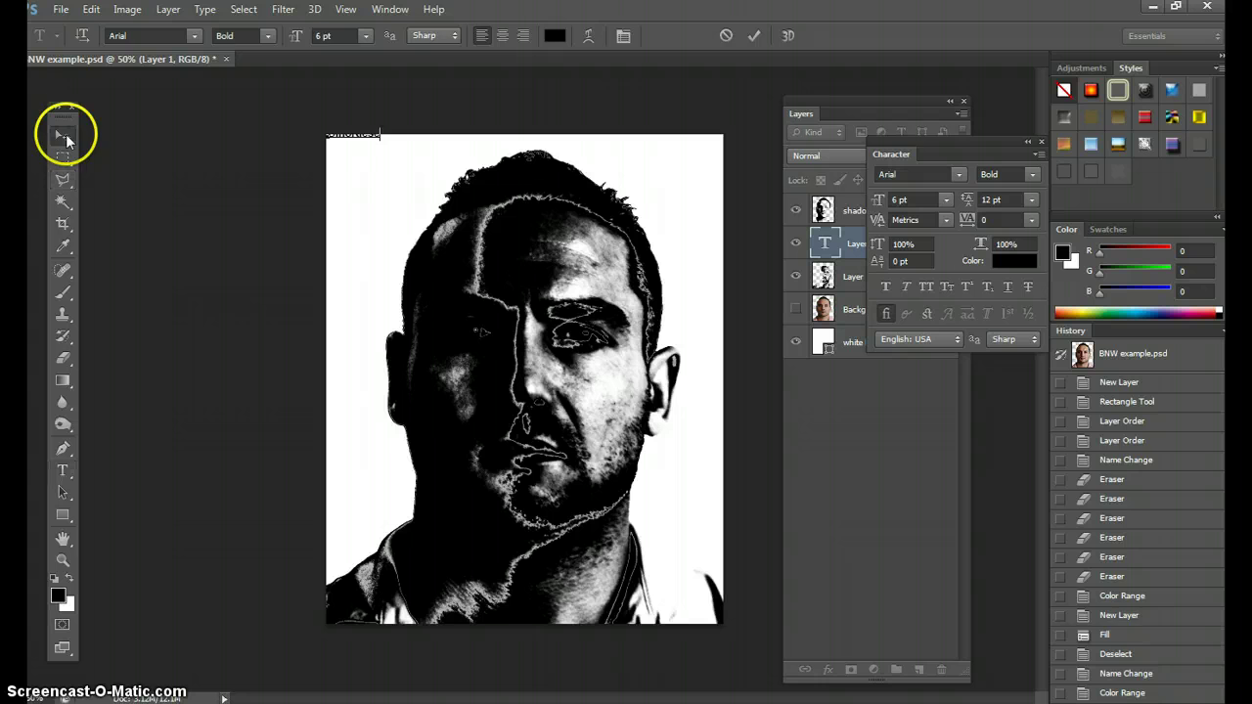
mouse_move(337, 131)
left_mouse_down()
mouse_move(351, 144)
mouse_move(335, 140)
left_mouse_up()
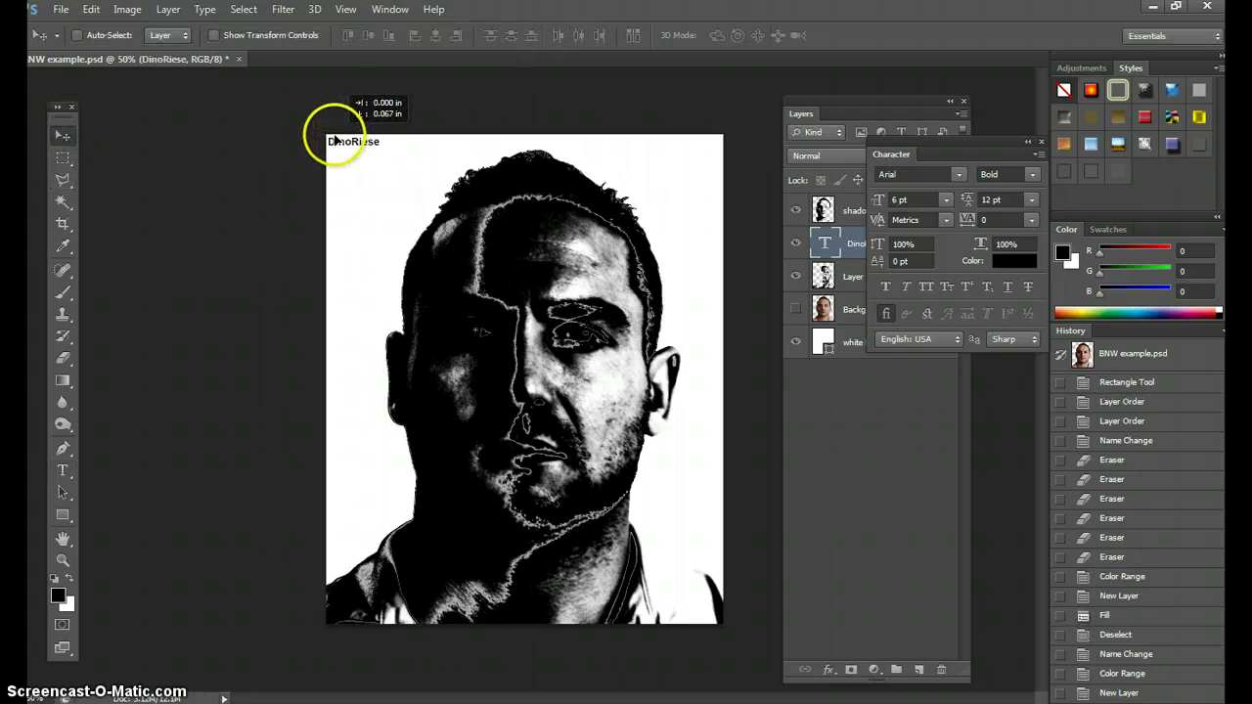
- Copy 'DinoRiese' and paste it repeatedly across the top, continuing onto a second line
left_click(61, 471)
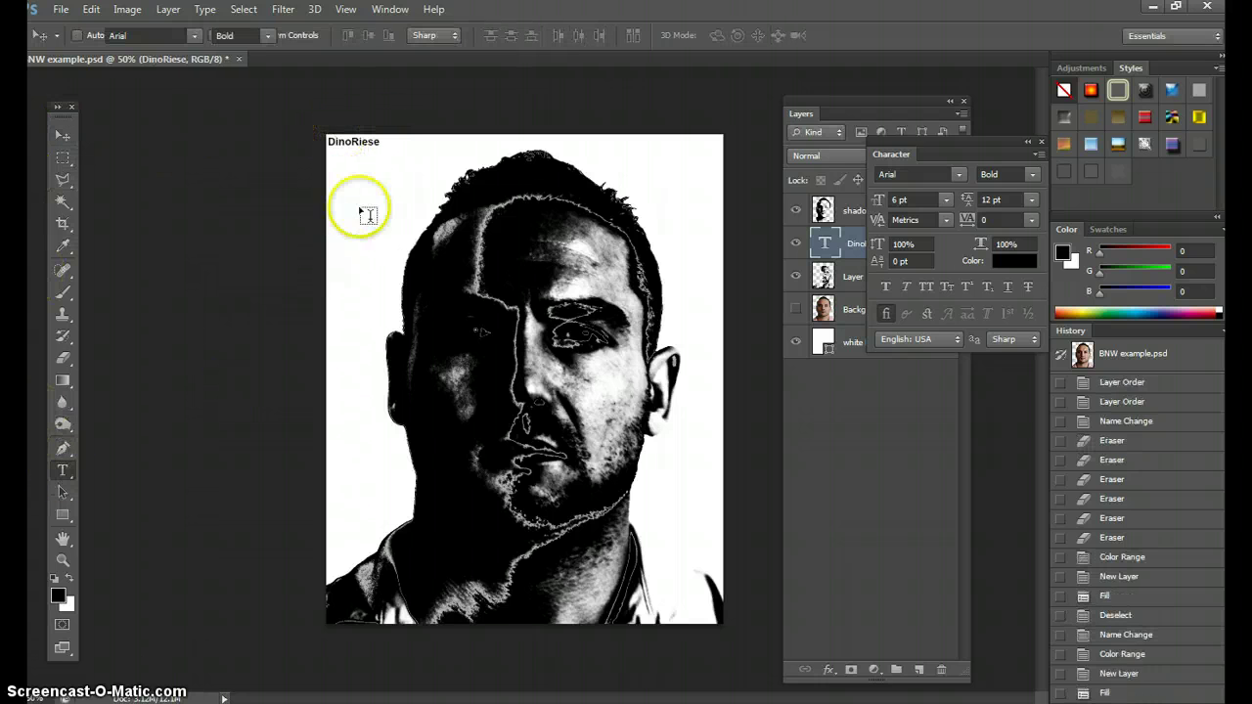
left_click(364, 137)
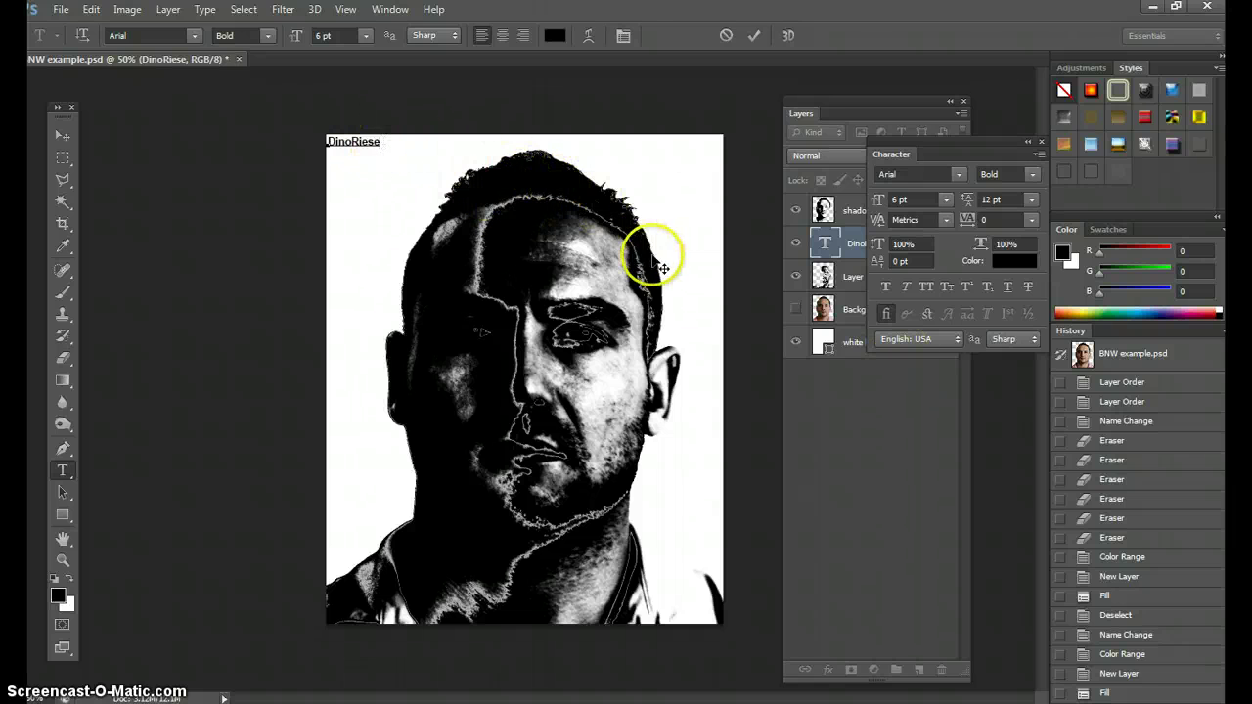
double_click(382, 142)
key("ctrl+c")
left_click(863, 203)
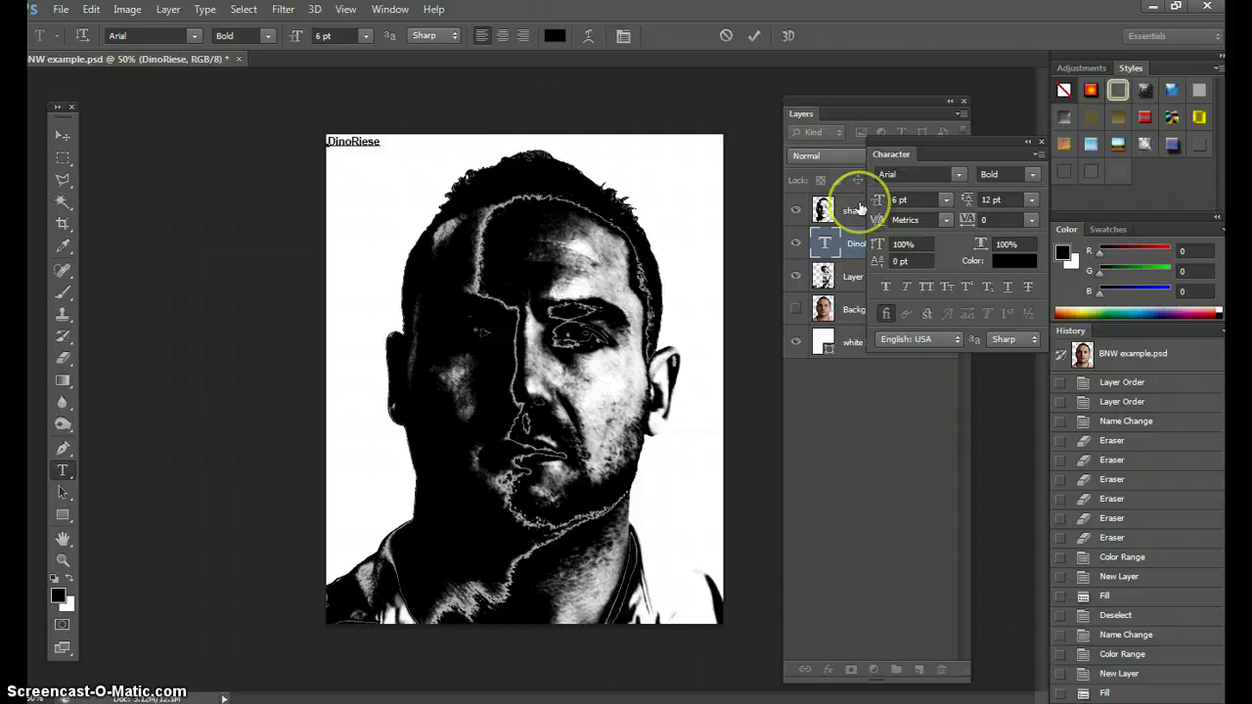
key("ctrl+v")
key("ctrl+v")
key("ctrl+v")
key("ctrl+v")
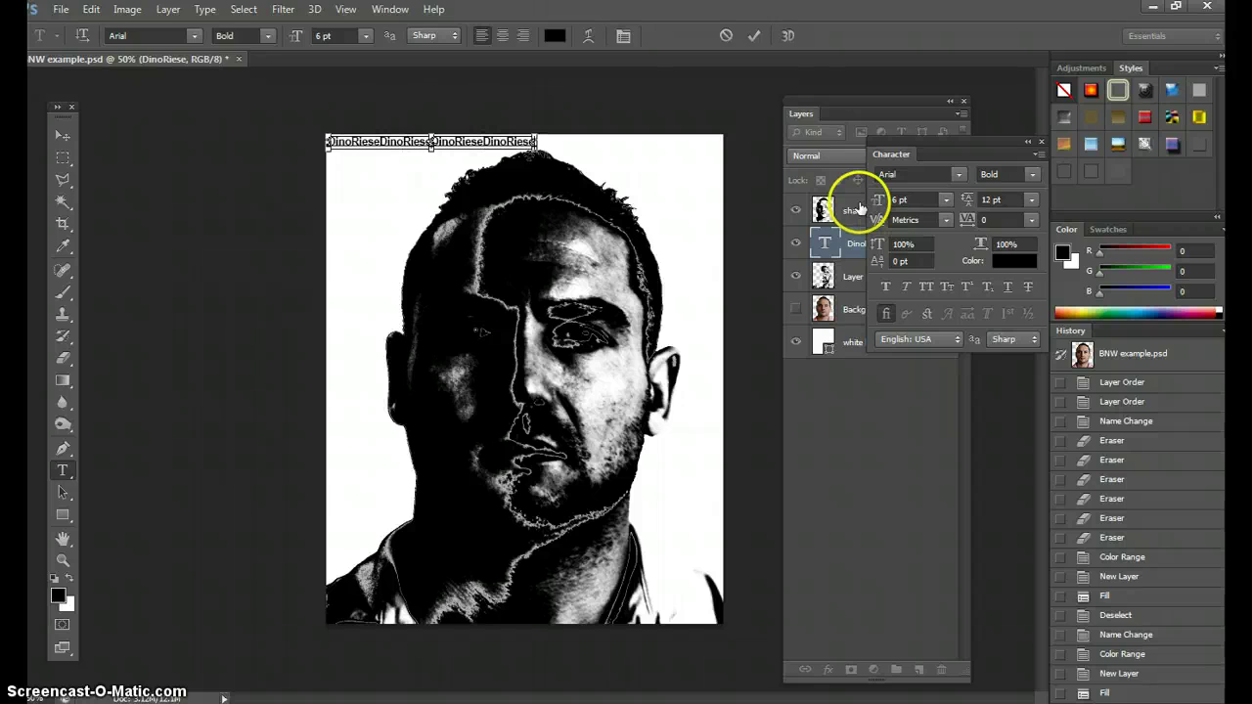
key("ctrl+v")
key("ctrl+v")
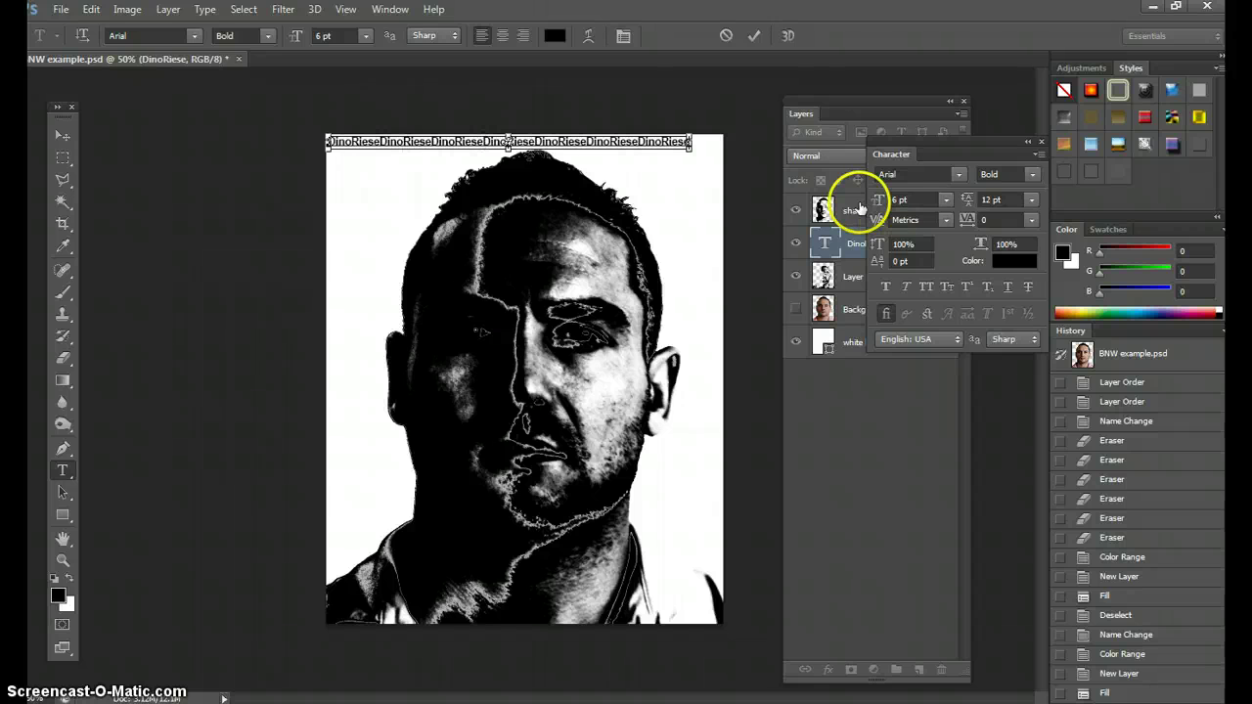
key("Return")
key("ctrl+v")
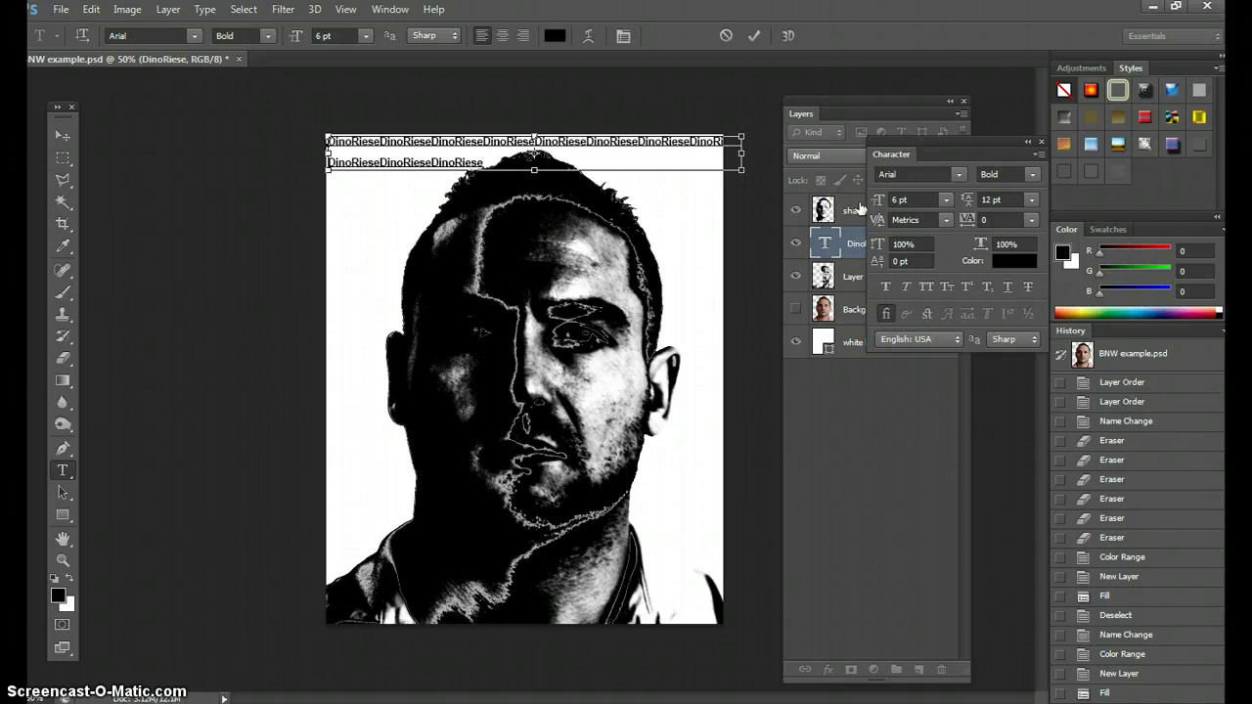
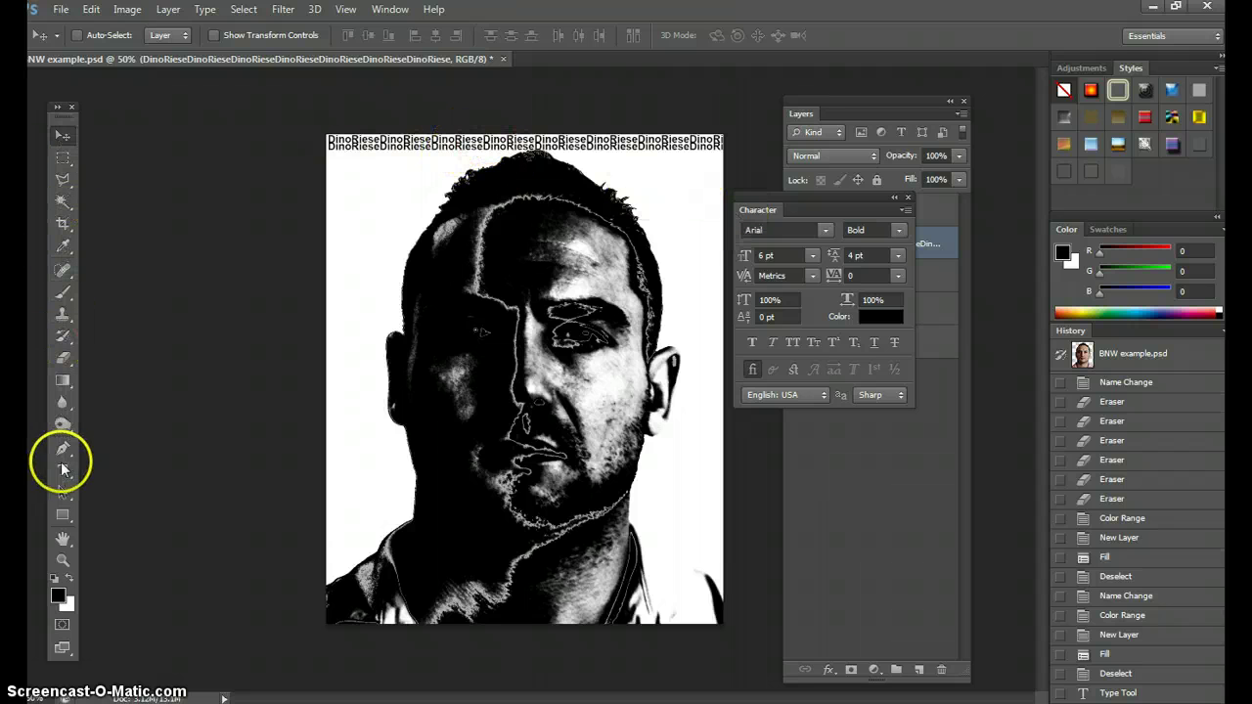
- Break the overflowing DinoRiese text onto a second line and paste another copy there
left_click(62, 470)
left_click(706, 146)
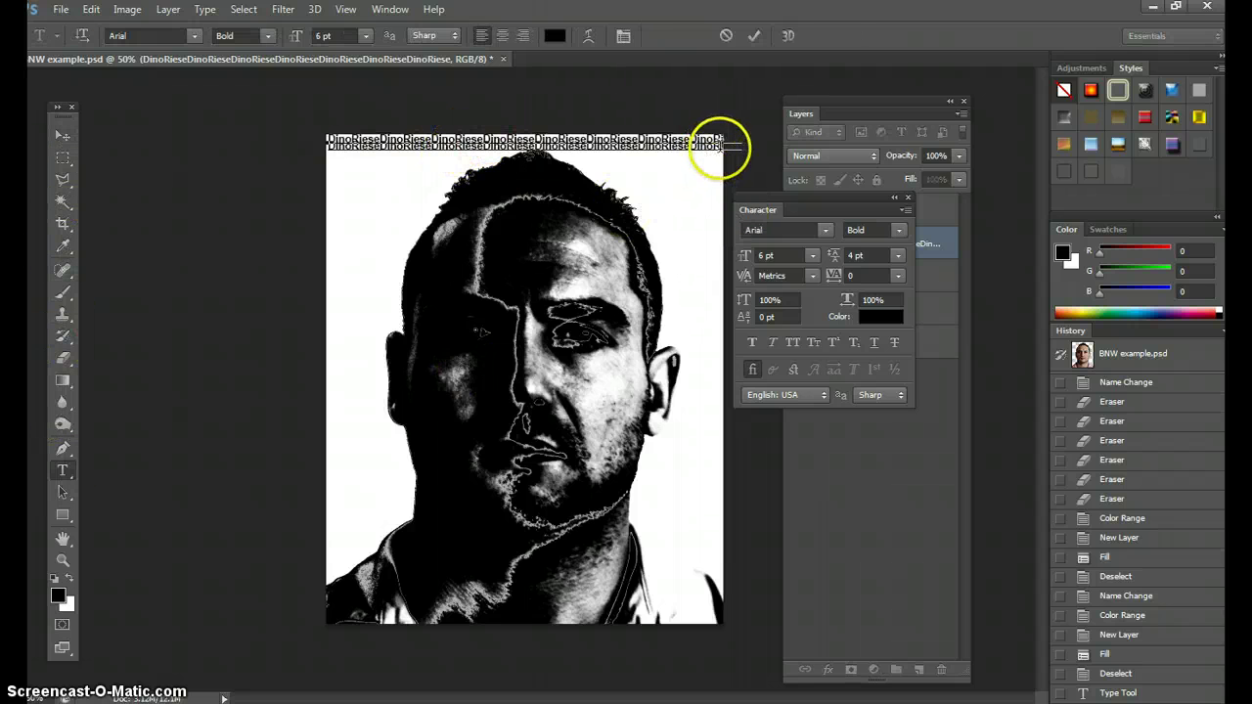
key("Return")
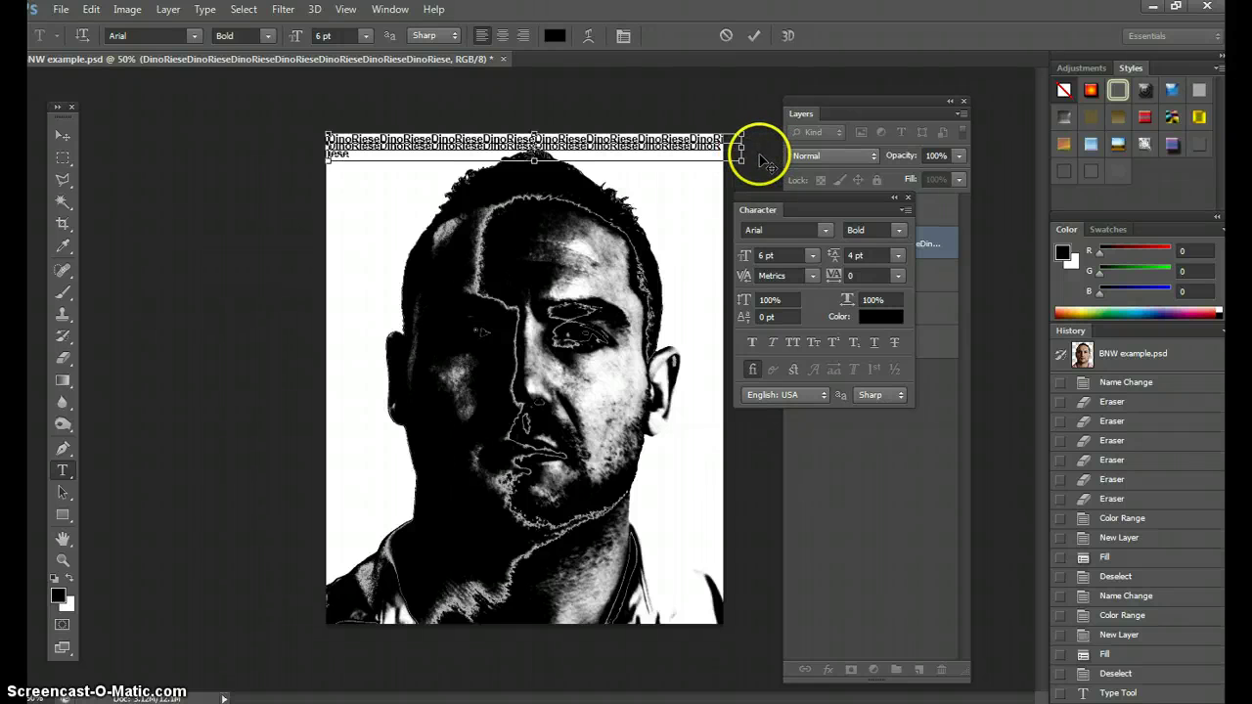
type("DinoRiese")
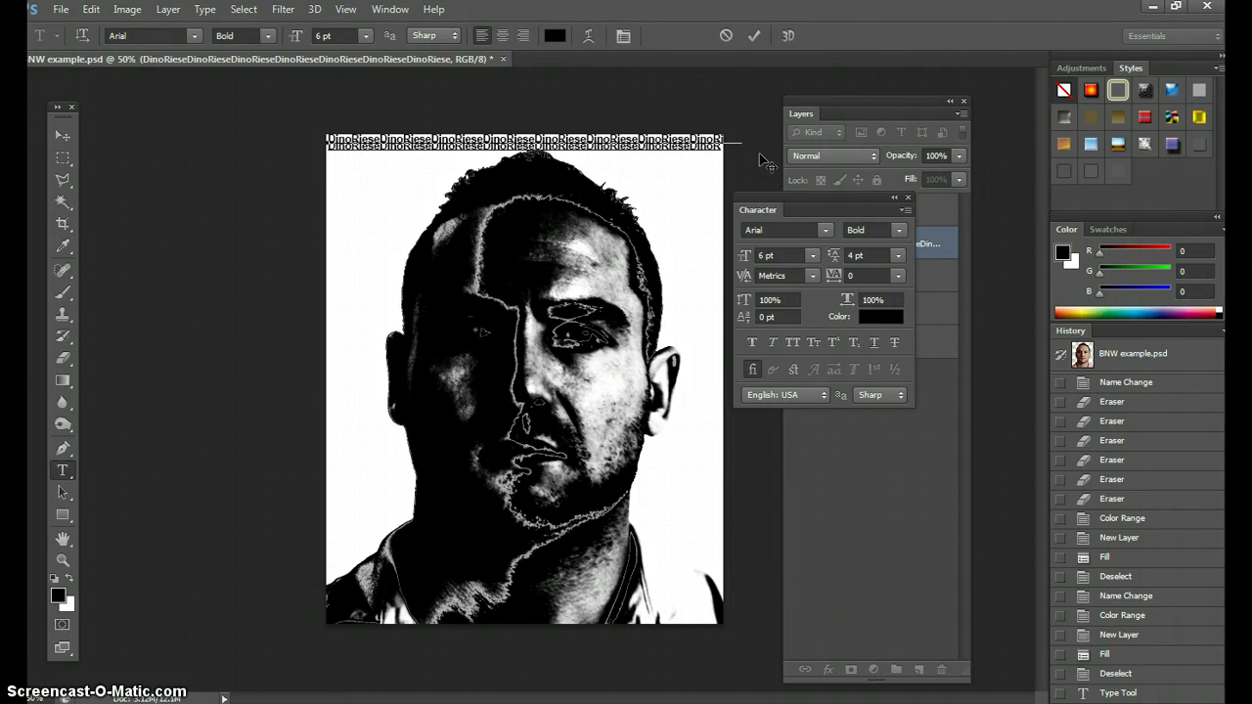
- Select both lines of DinoRiese text so they can be copied
left_click(716, 137)
left_click(720, 145)
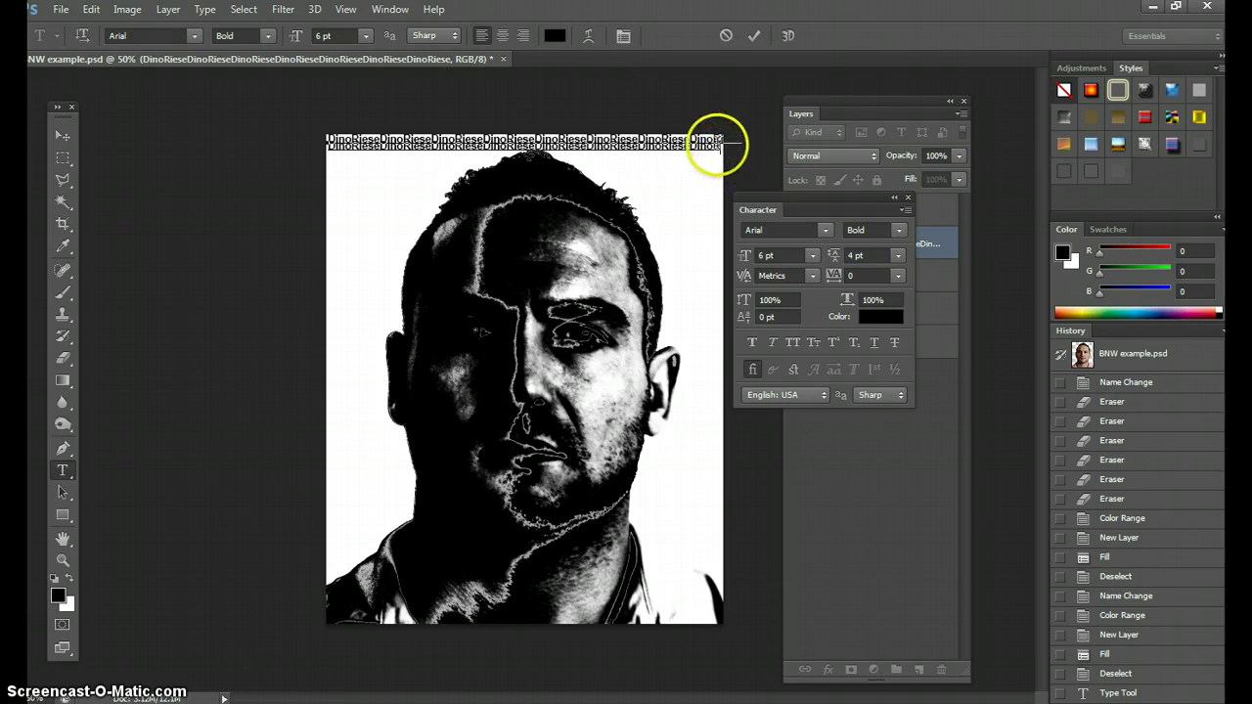
left_click_drag(720, 145, 224, 116)
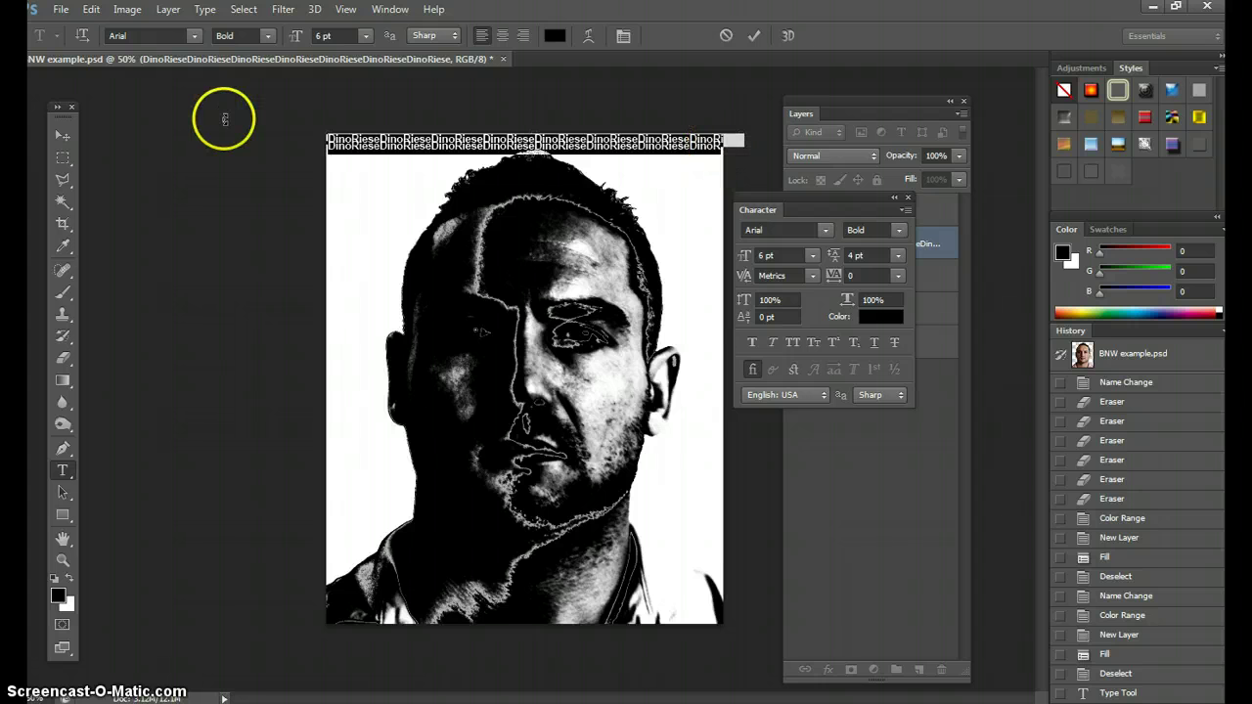
left_click(224, 120)
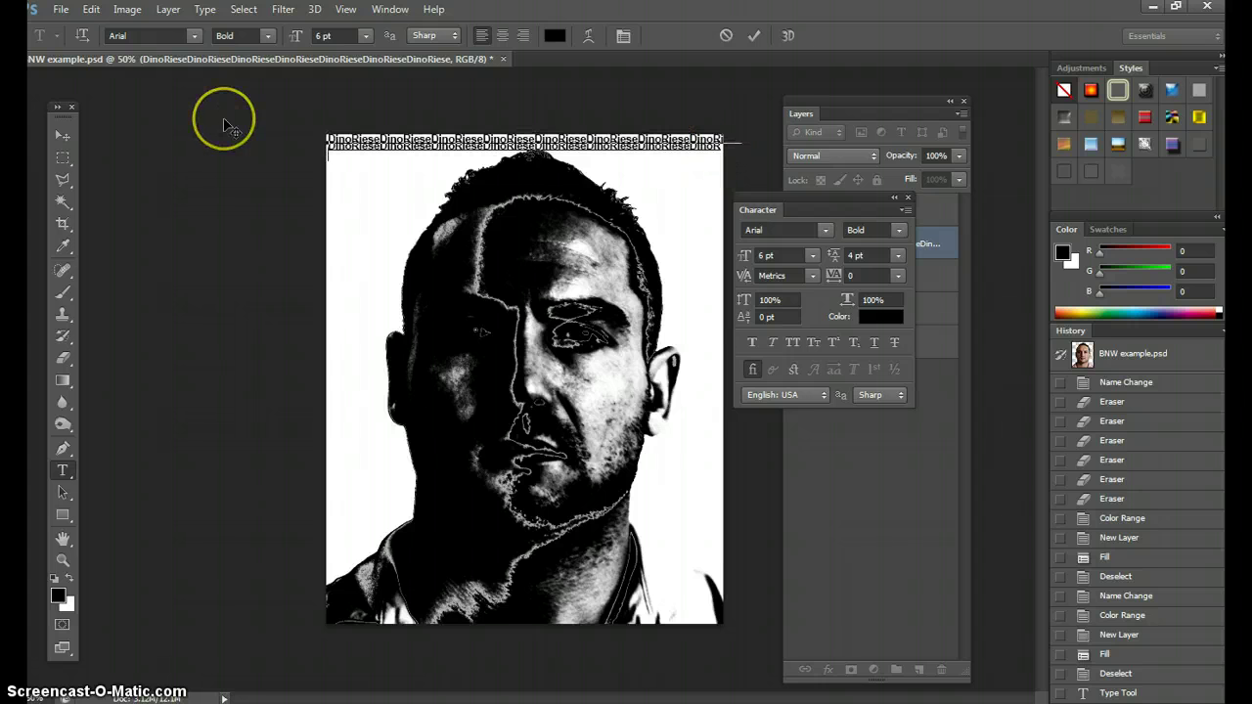
- Paste the copied DinoRiese lines repeatedly to lengthen the text block downward
key("ctrl")
type("DinoRieseDinoRieseDinoRieseDinoRieseDinoRieseDinoRieseDinoRieseDinoRiese DinoRieseDinoRieseDinoRieseDinoRieseDinoRieseDinoRieseDinoRieseDinoR")
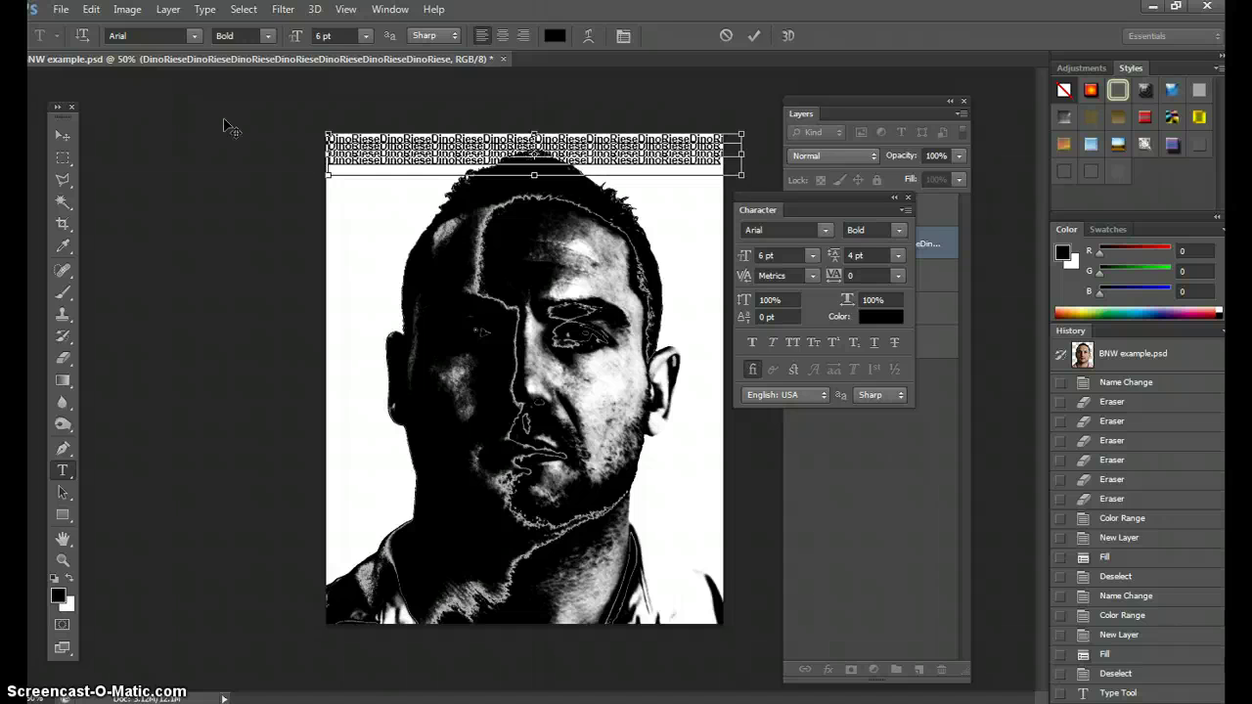
key("ctrl+v")
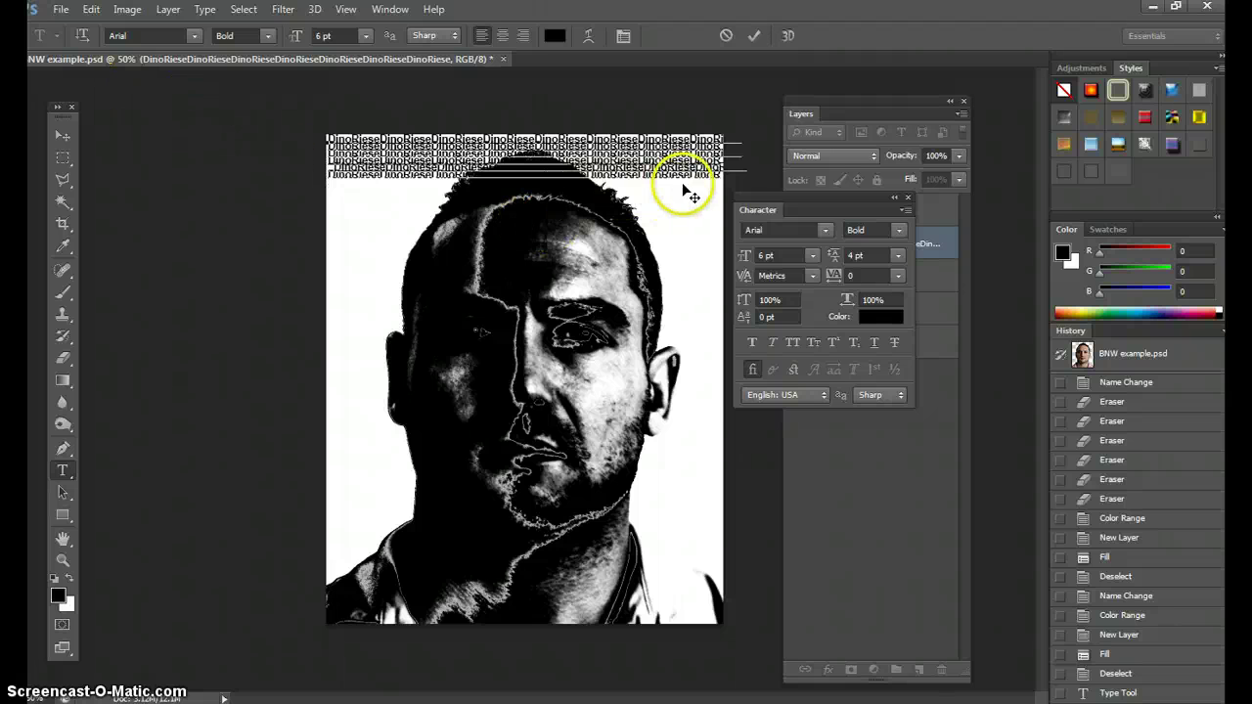
left_click_drag(726, 177, 303, 128)
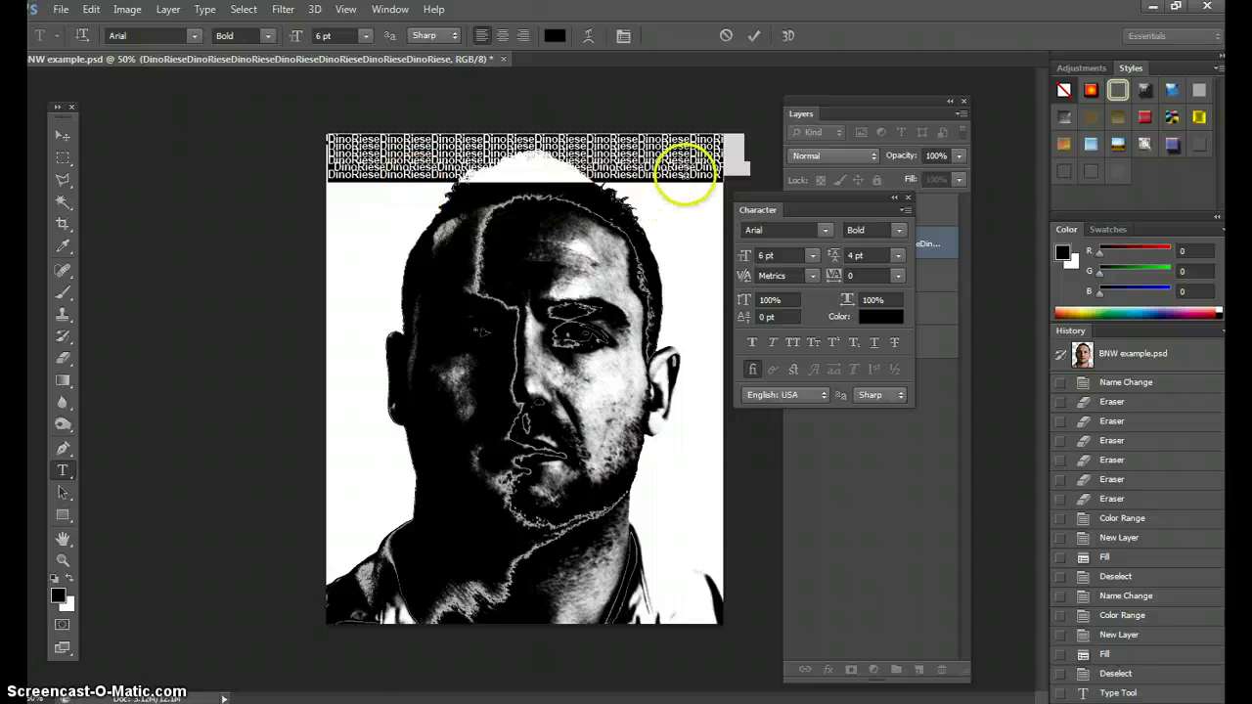
key("ctrl+v")
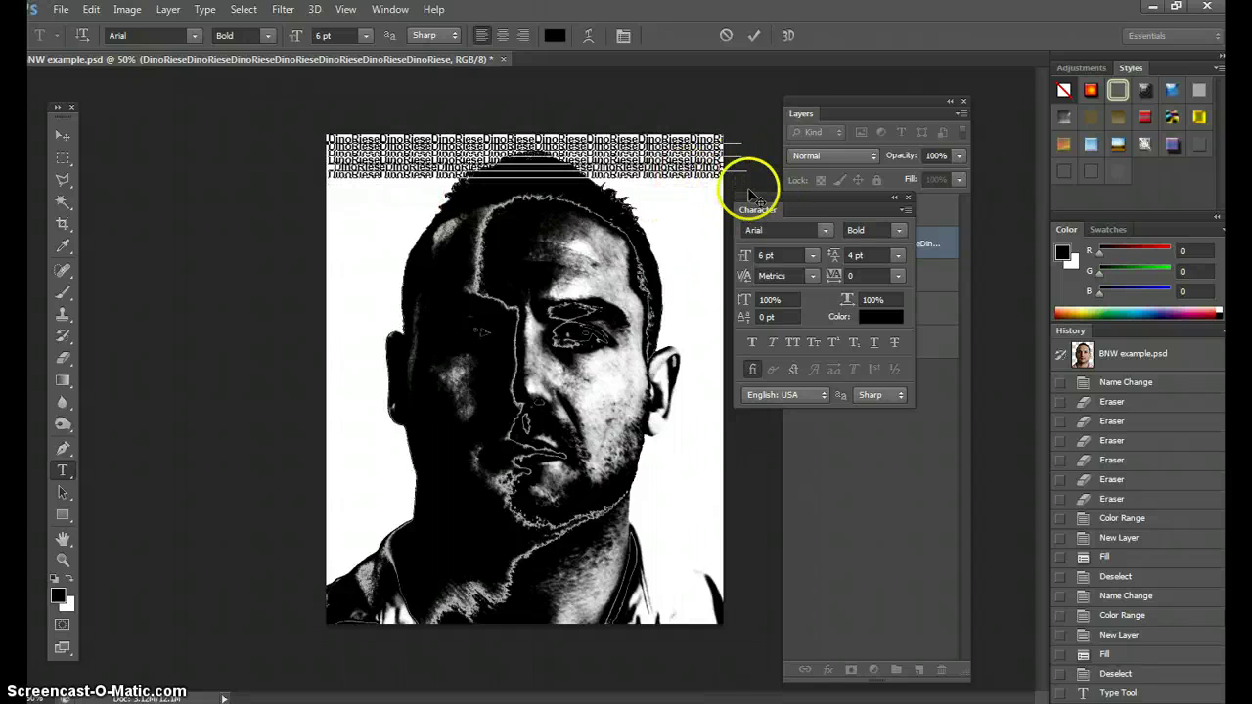
key("ctrl+v")
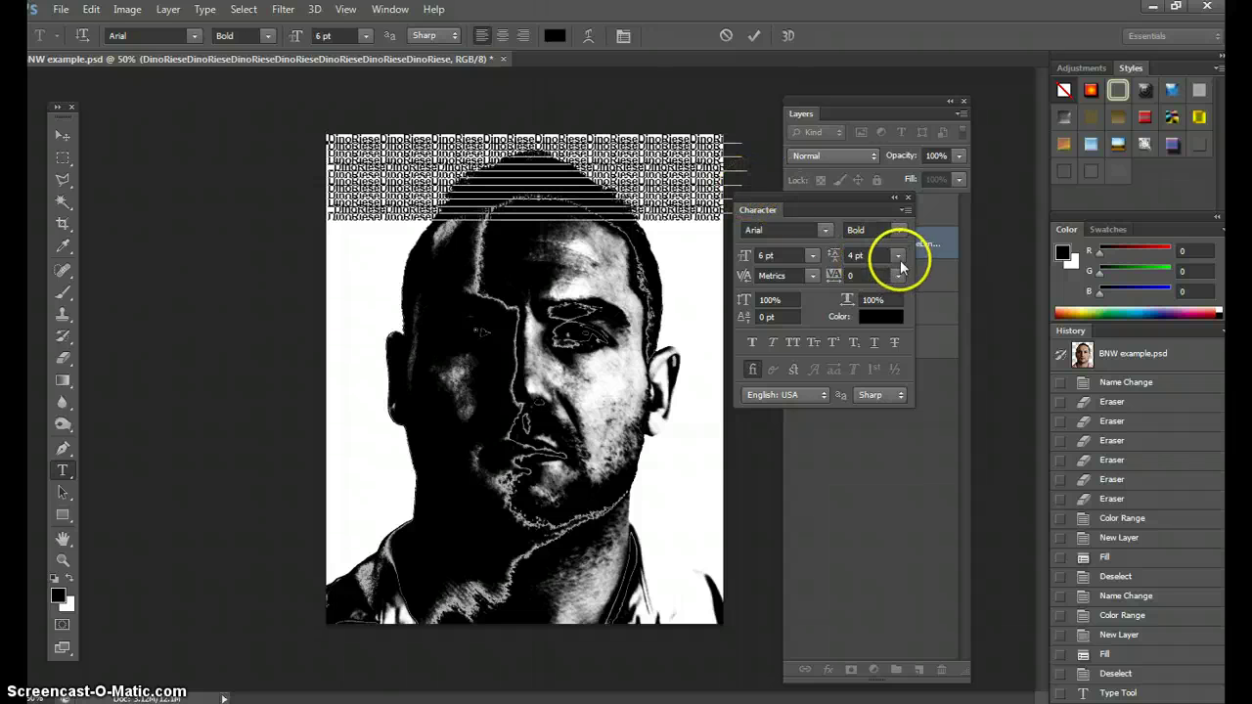
- Set the whole DinoRiese block's leading to 5 pt and nudge the text layer slightly
left_click_drag(711, 216, 257, 129)
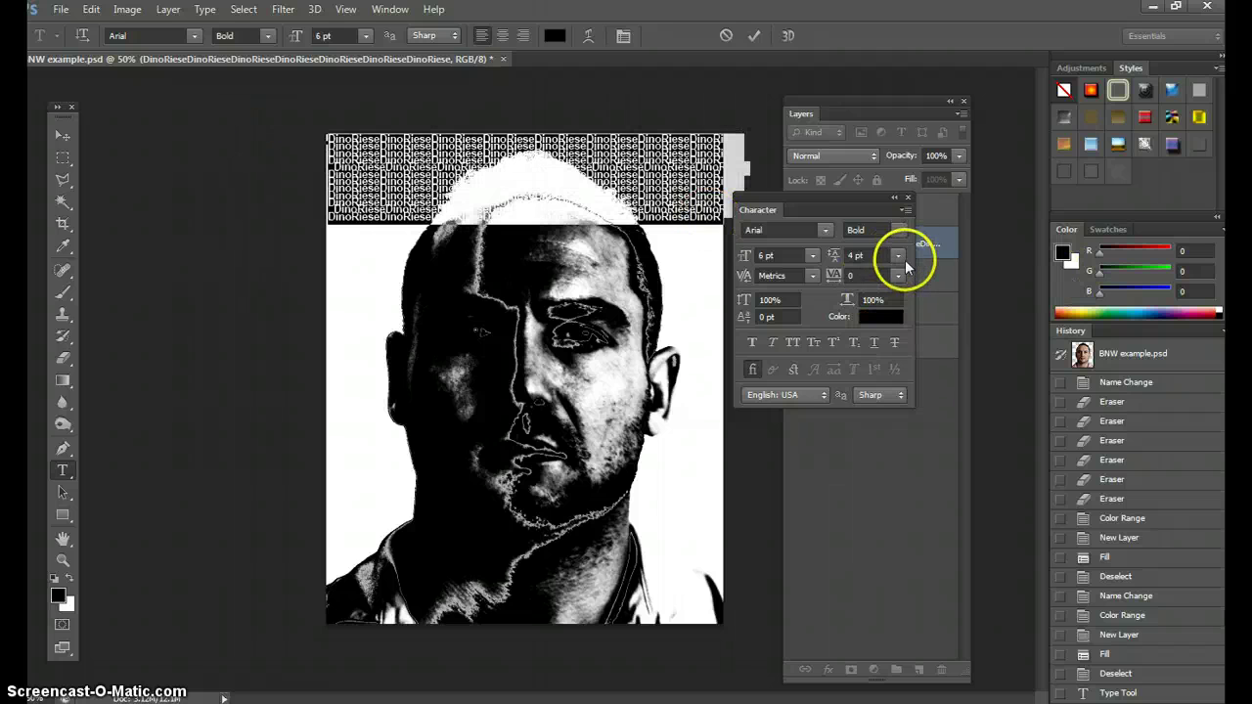
left_click(859, 254)
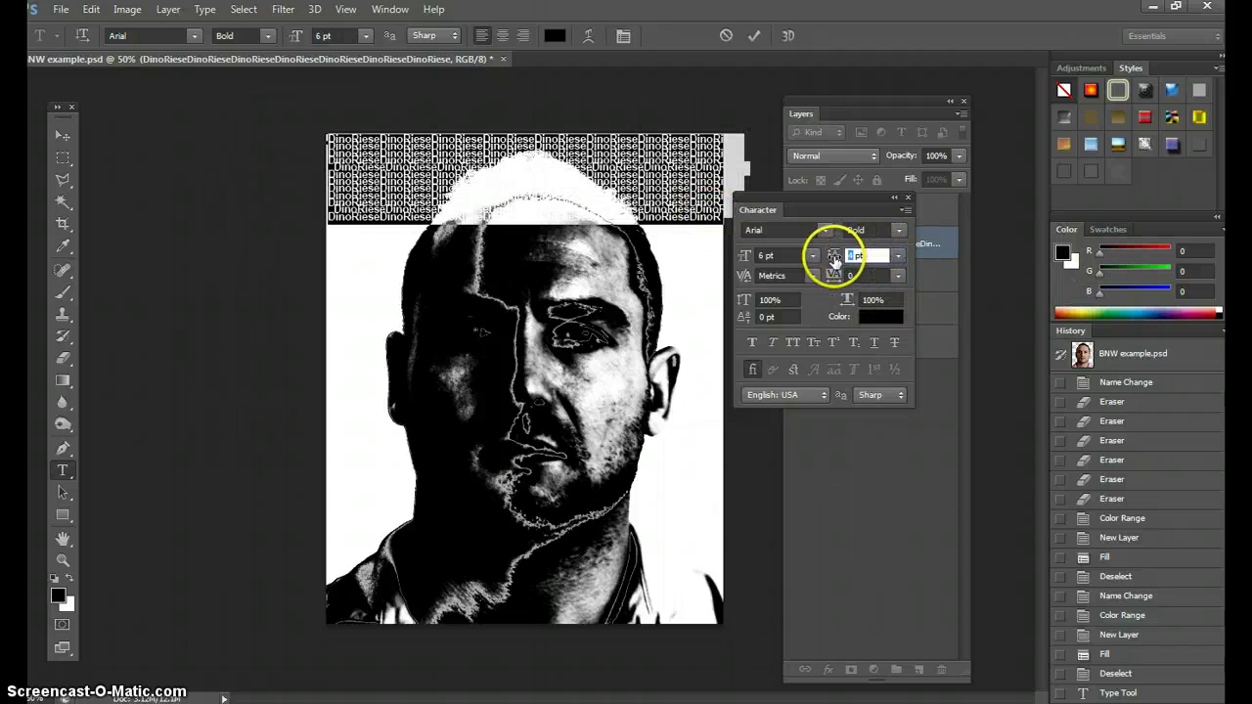
type("5")
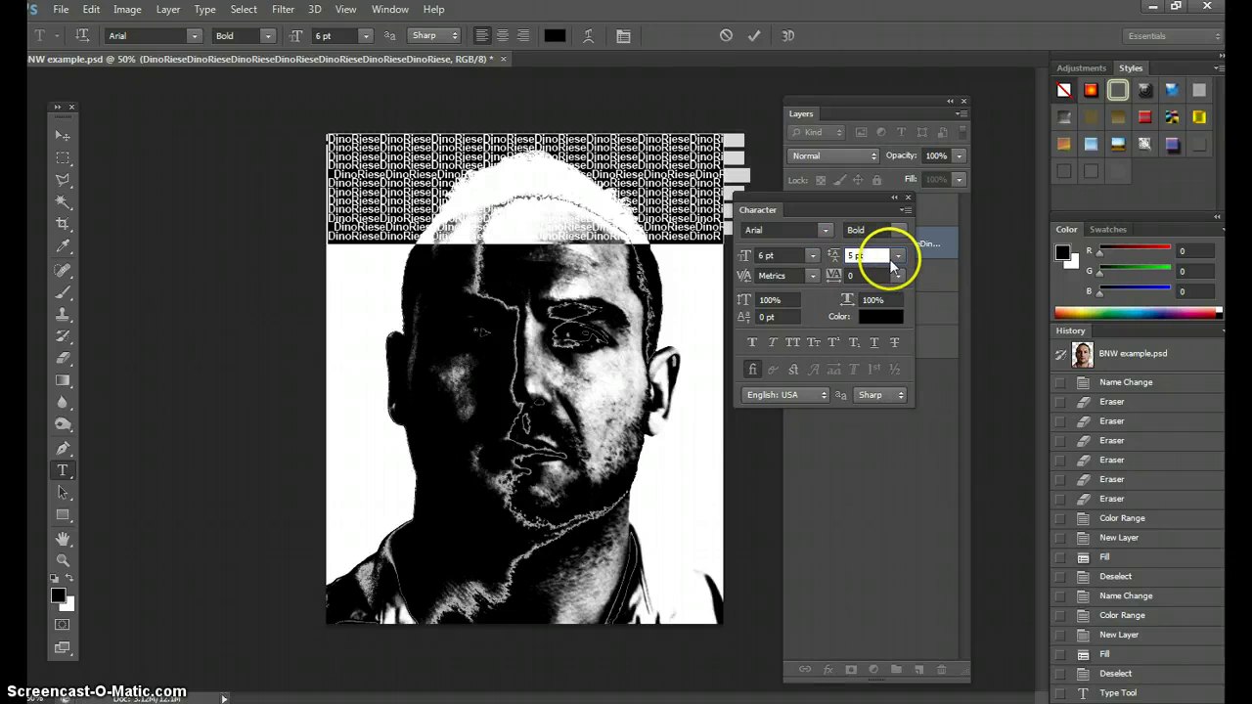
left_click(62, 131)
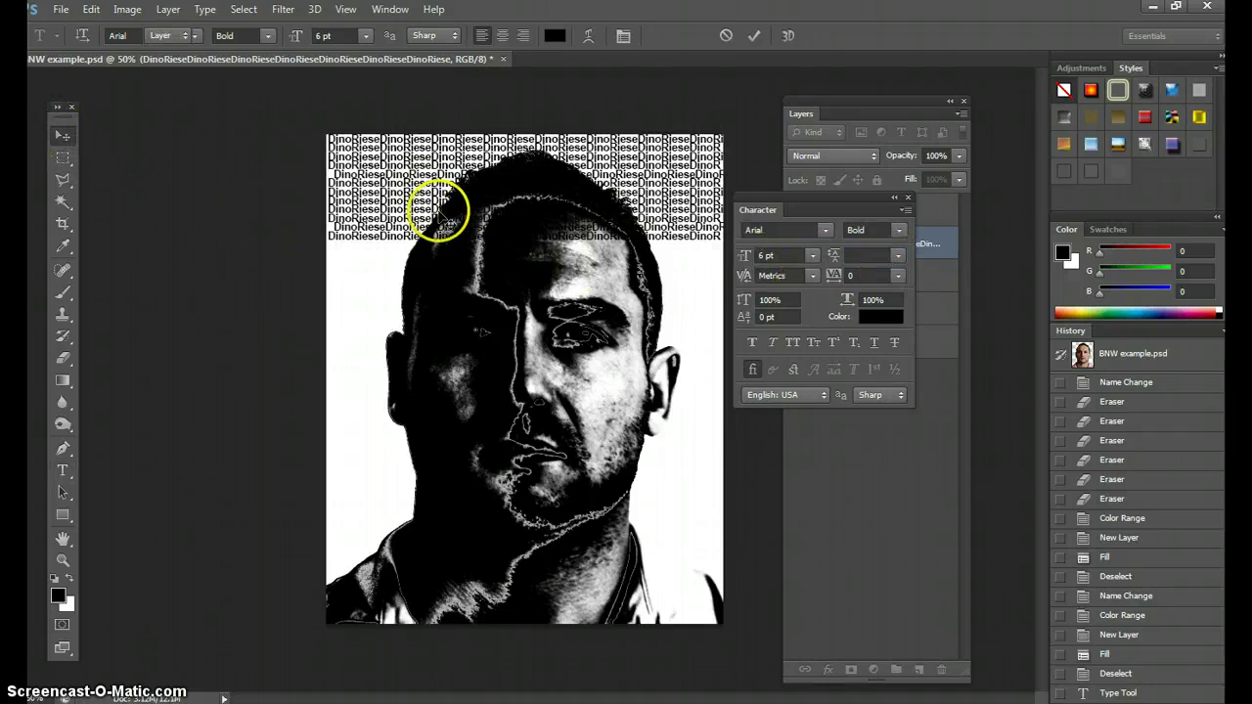
left_click_drag(730, 246, 722, 237)
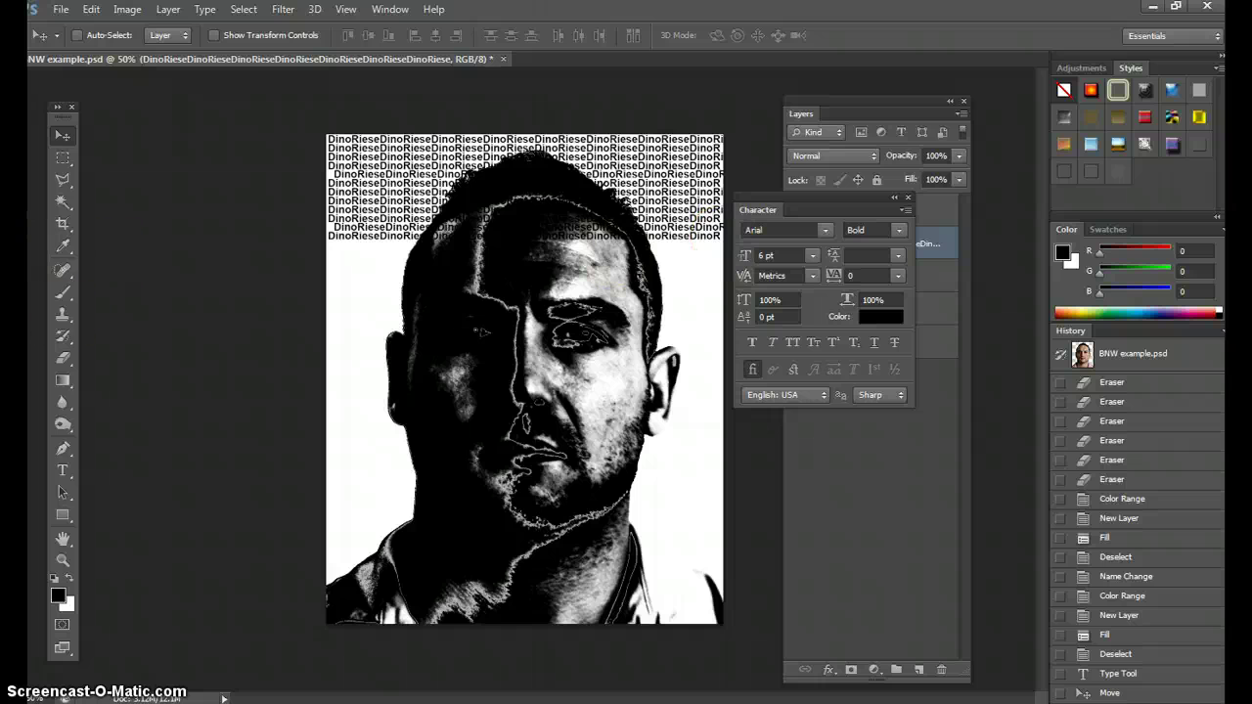
- Re-enter the DinoRiese text and paste more rows further down the canvas
left_click(62, 470)
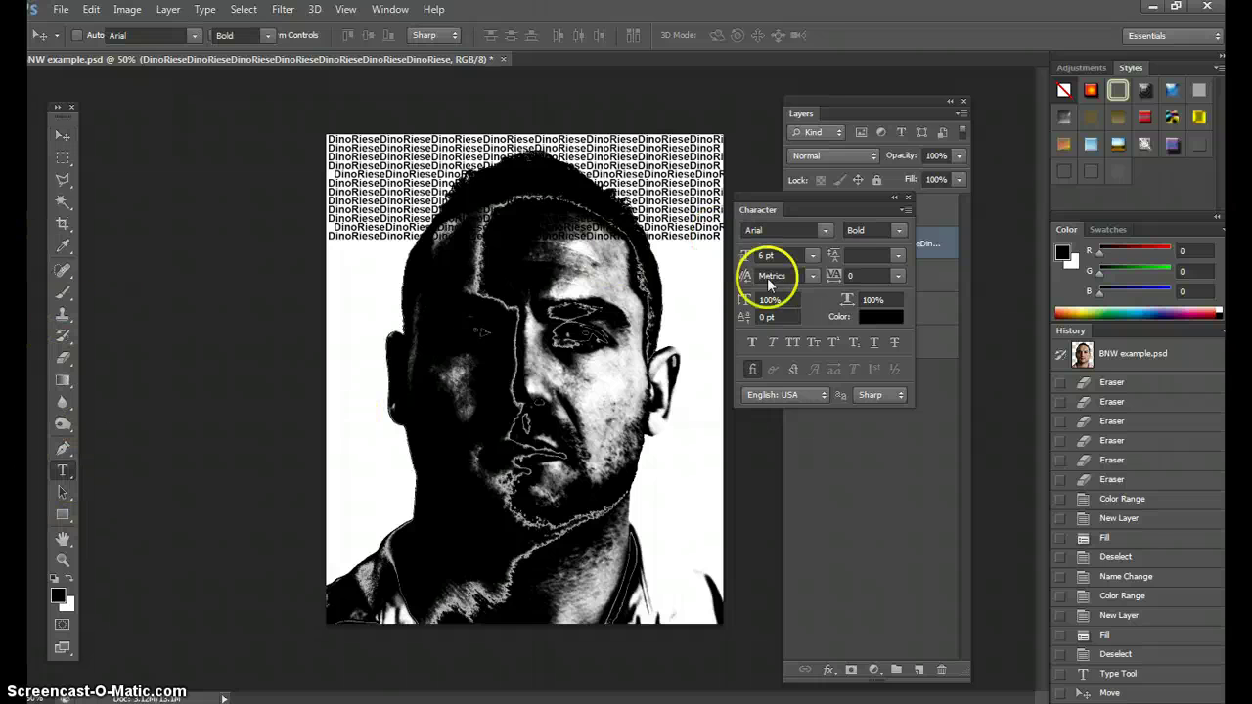
left_click(719, 238)
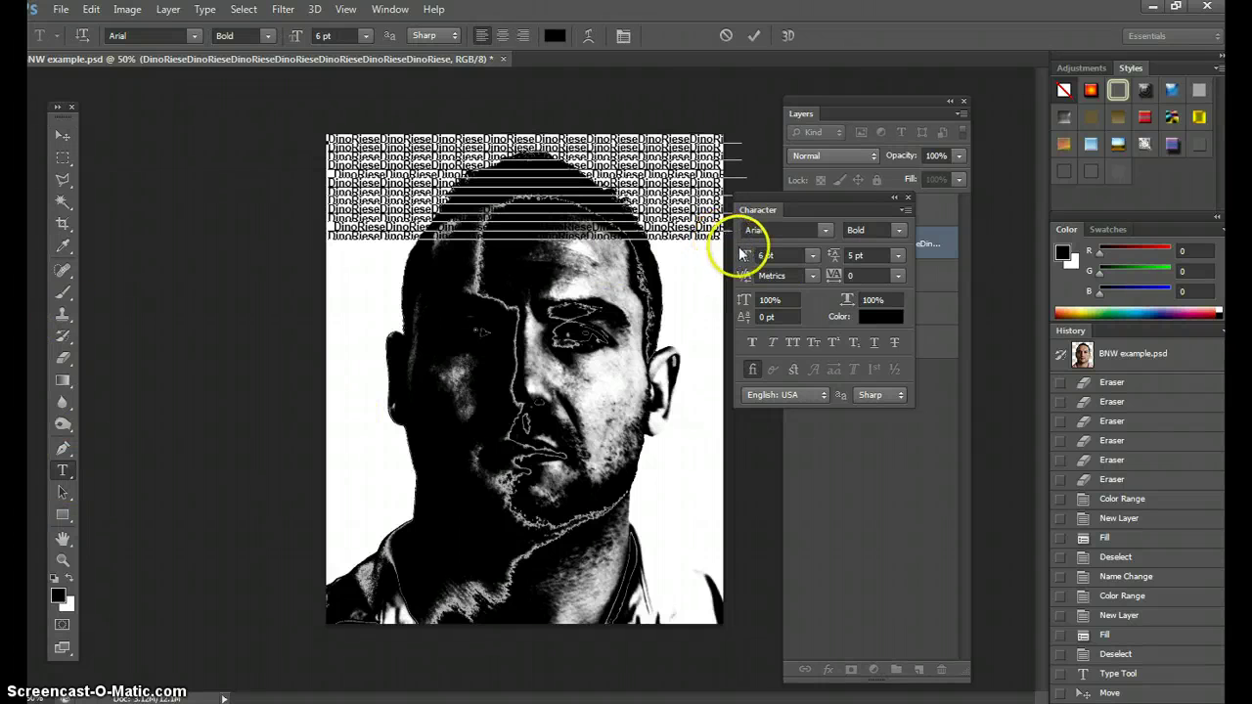
key("ctrl+v")
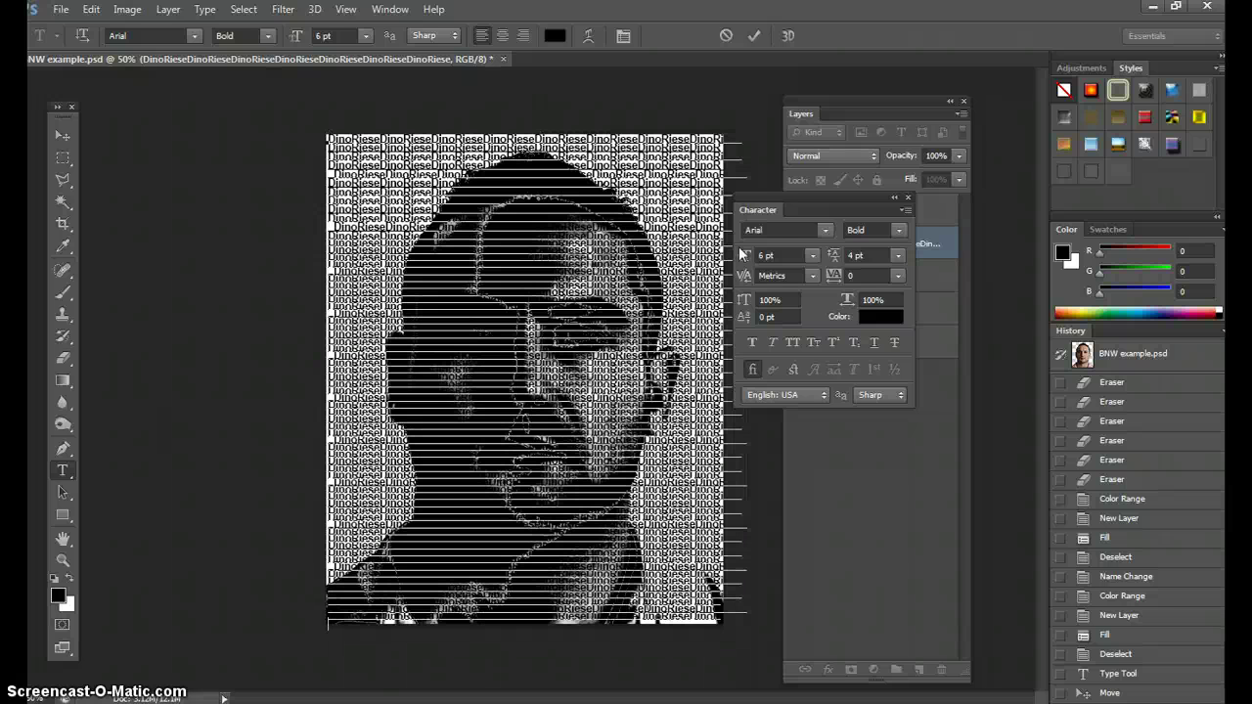
- Change the DinoRiese leading to 6 pt, retype it as 5, and commit the text
left_click(731, 638)
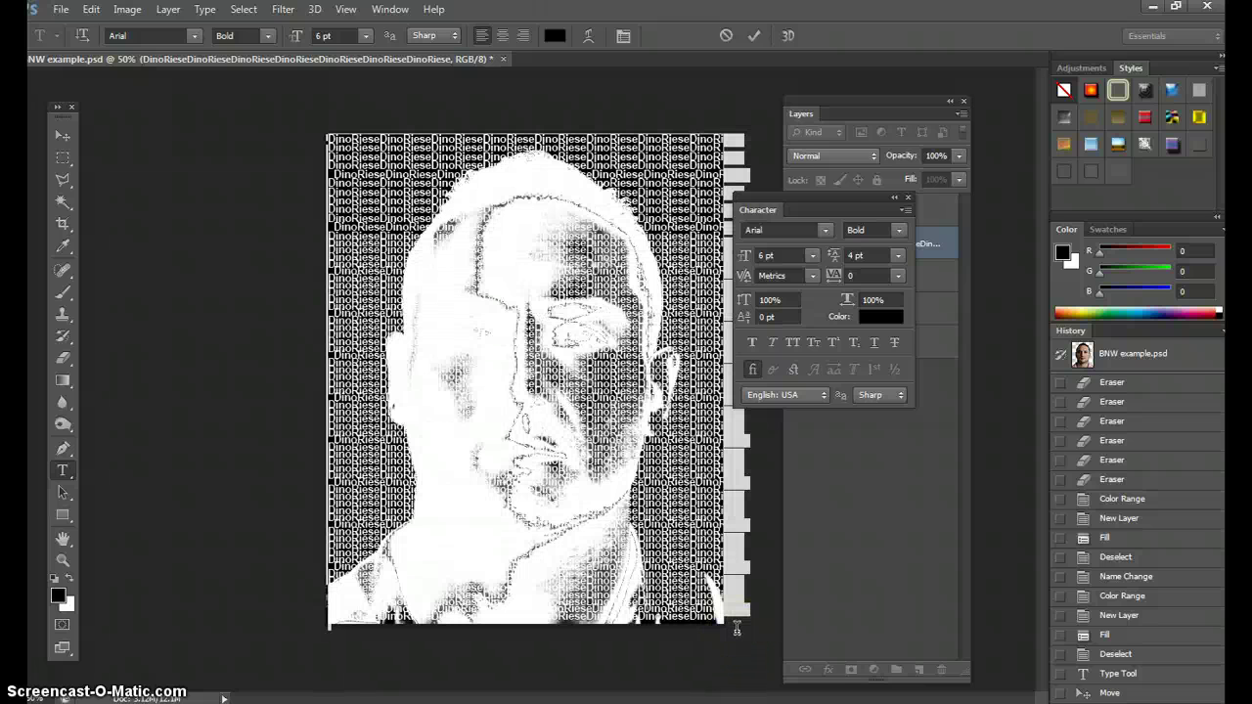
left_click(897, 256)
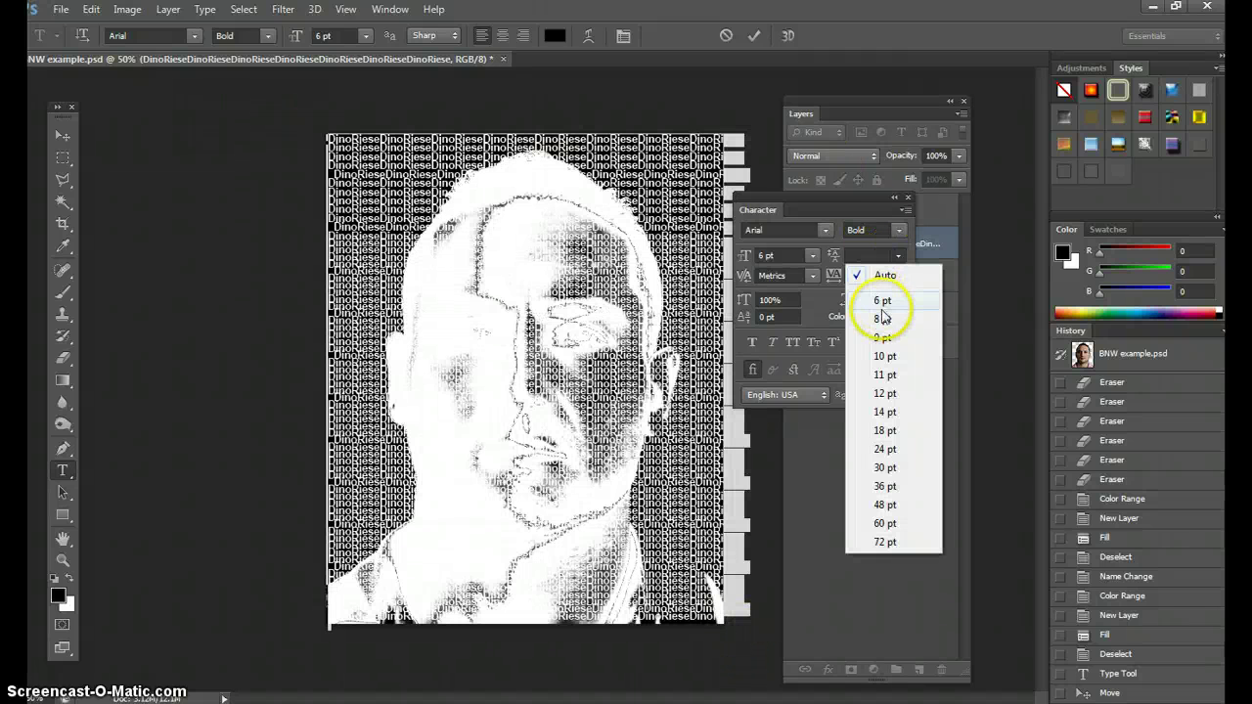
left_click(883, 302)
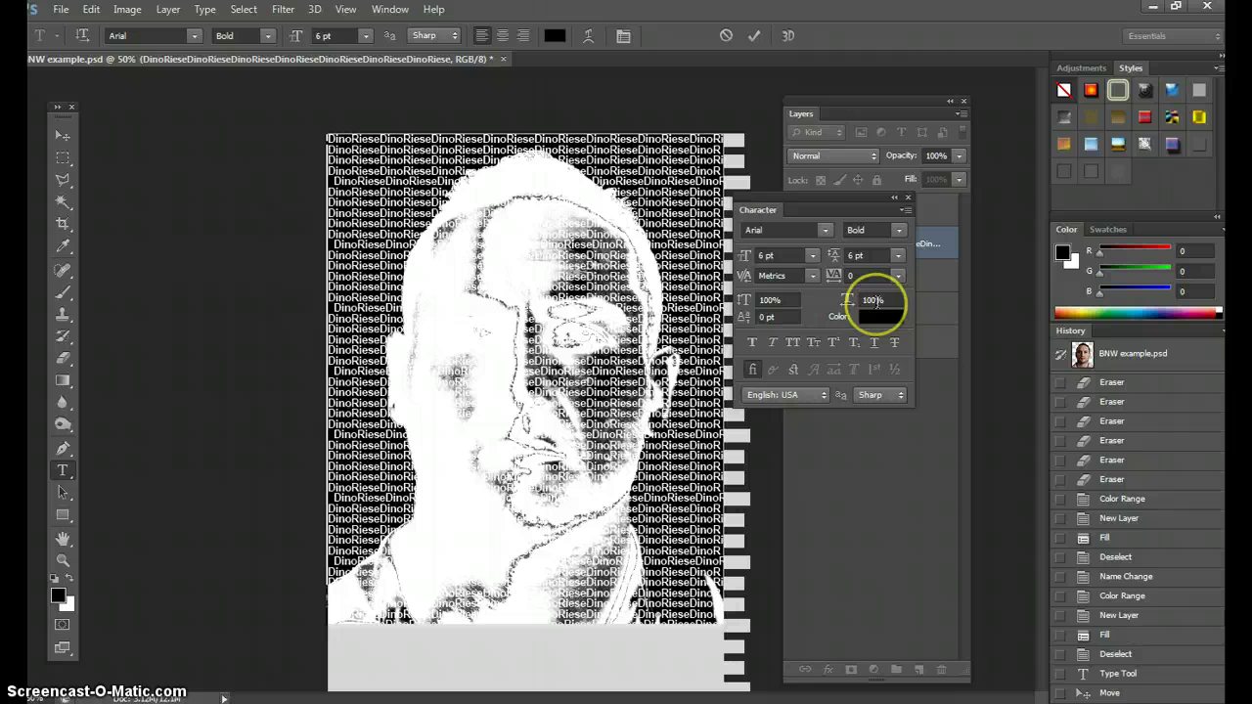
left_click_drag(857, 256, 847, 257)
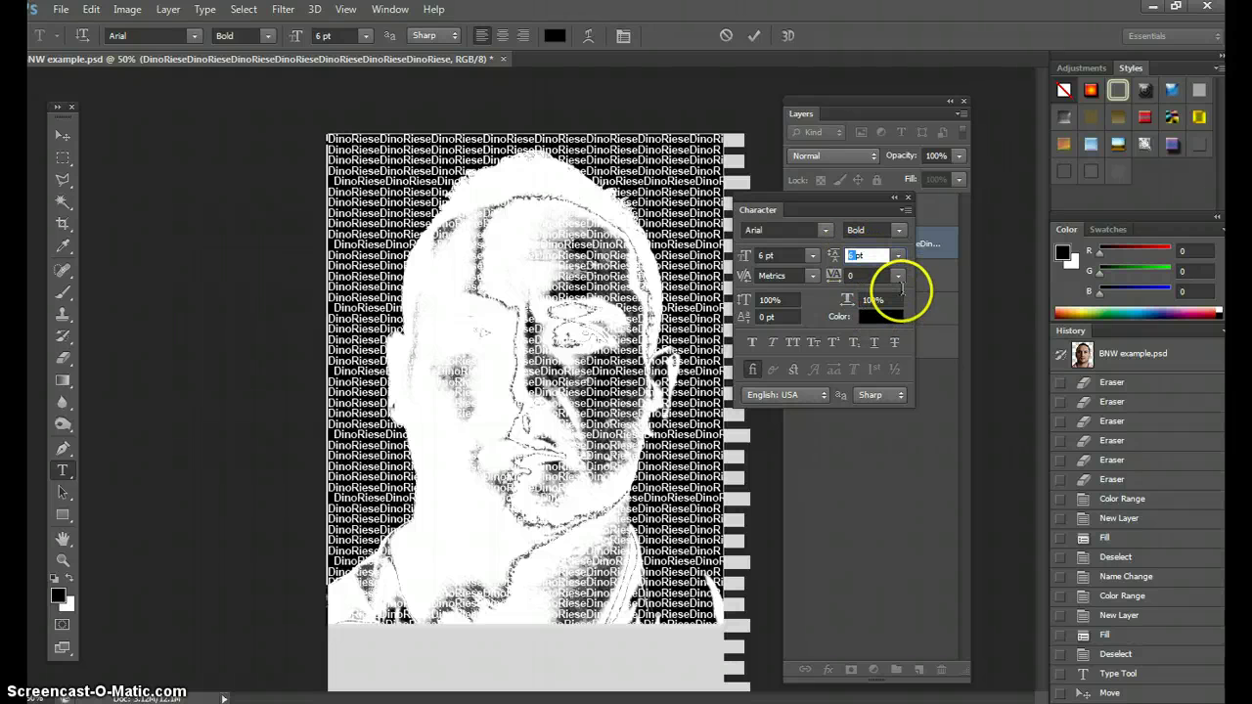
type("5")
left_click(873, 256)
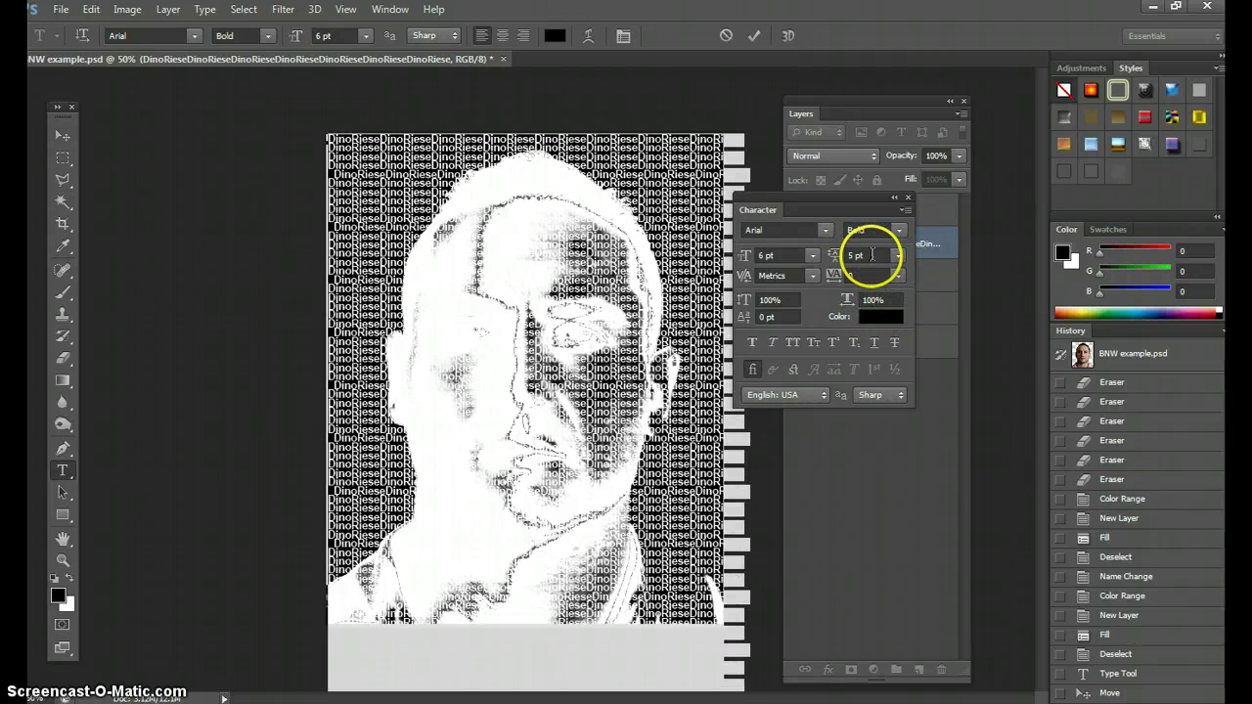
left_click(886, 255)
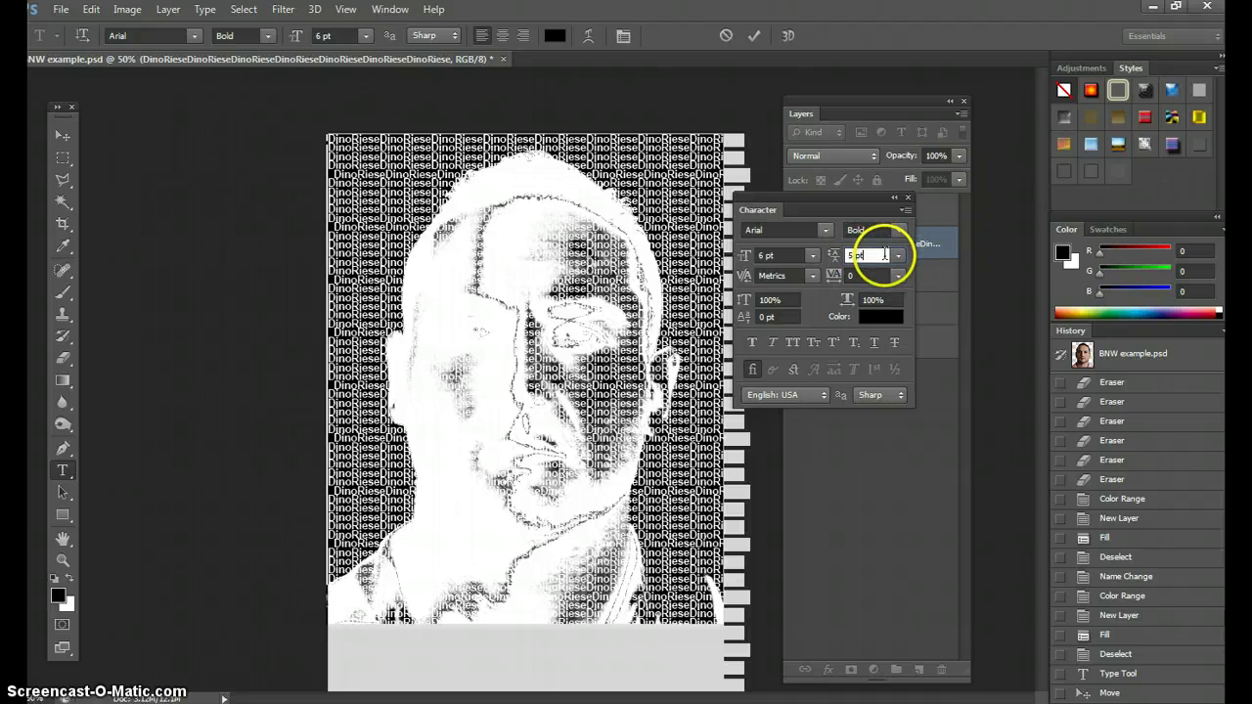
left_click(62, 132)
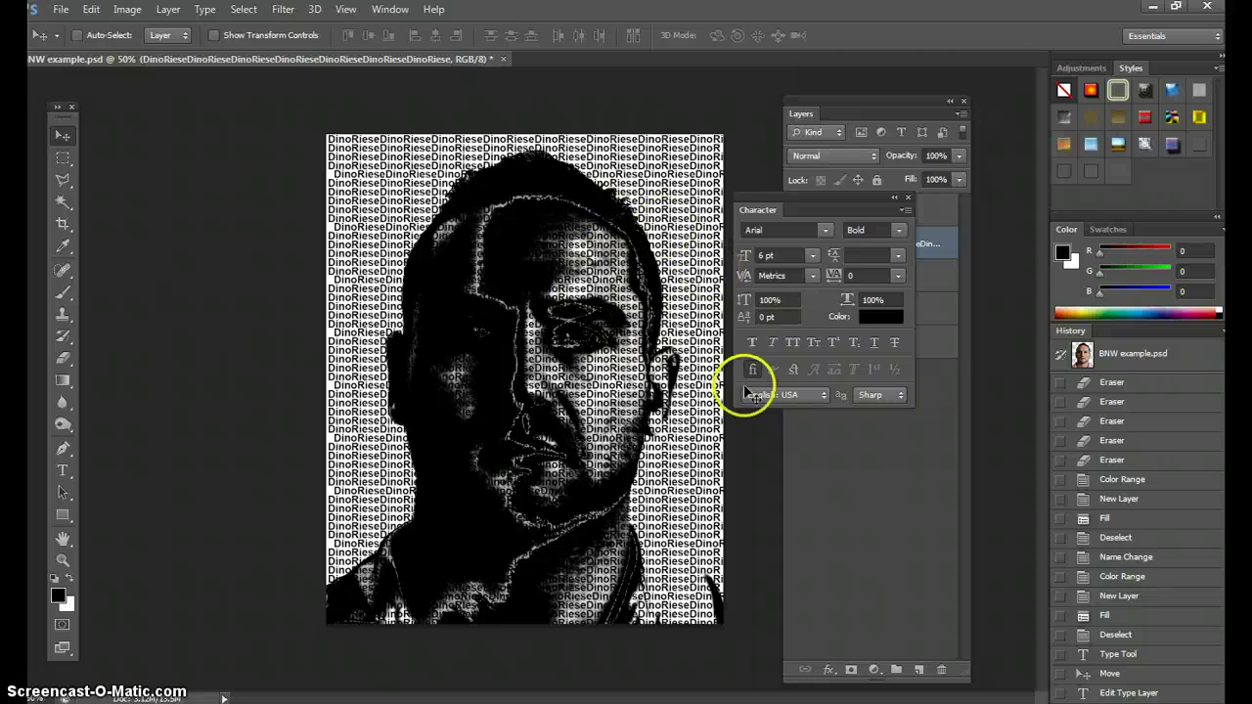
- Rename the DinoRiese type layer to 'Midtones' and drag it beneath Layer 1
left_click_drag(832, 198, 1111, 190)
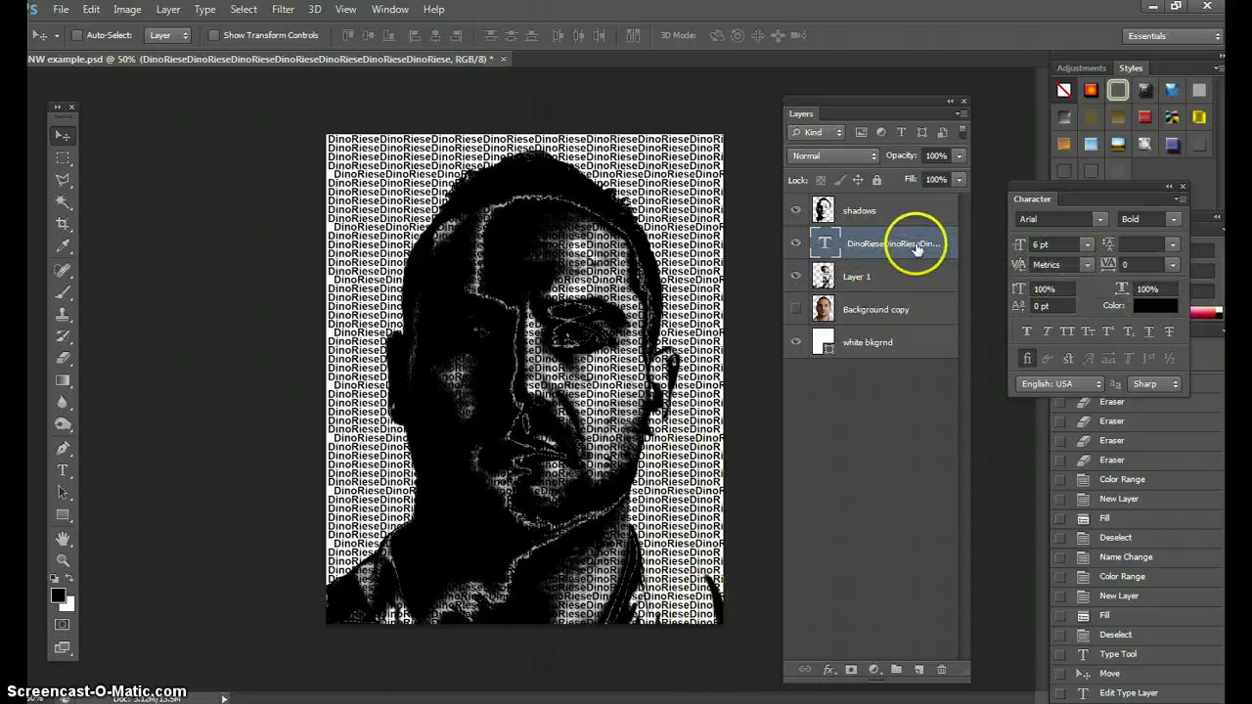
double_click(879, 247)
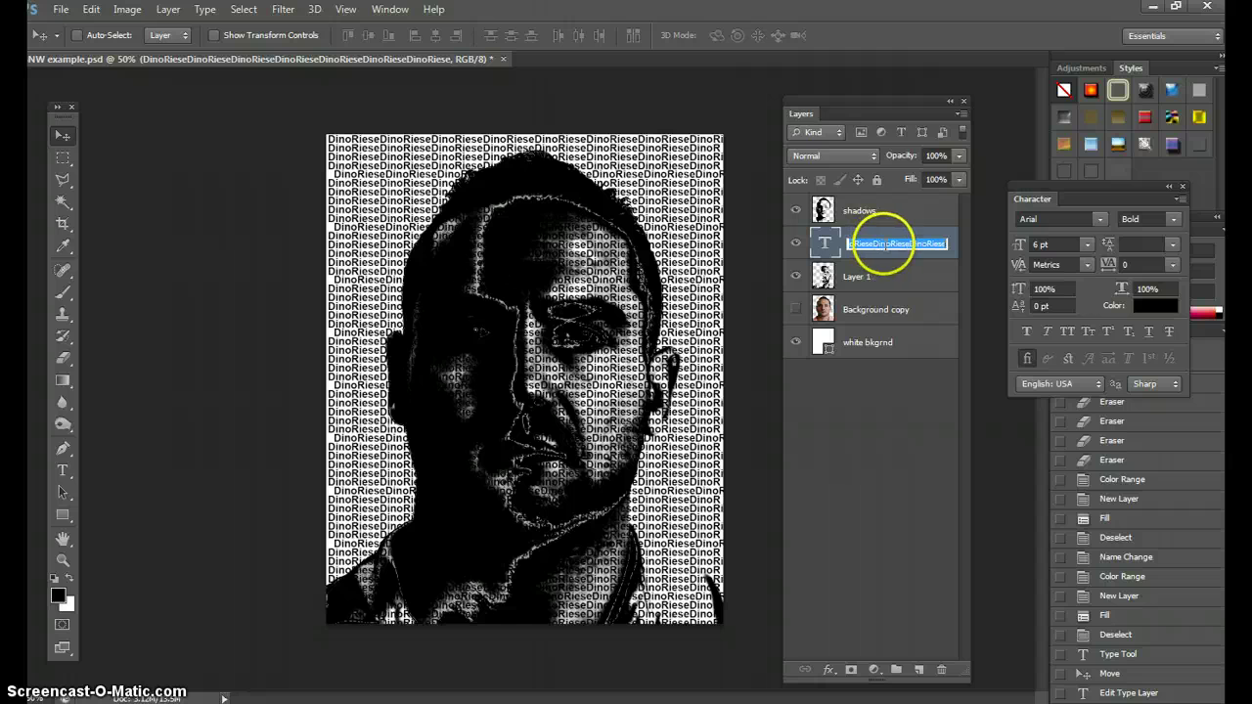
left_click(892, 244)
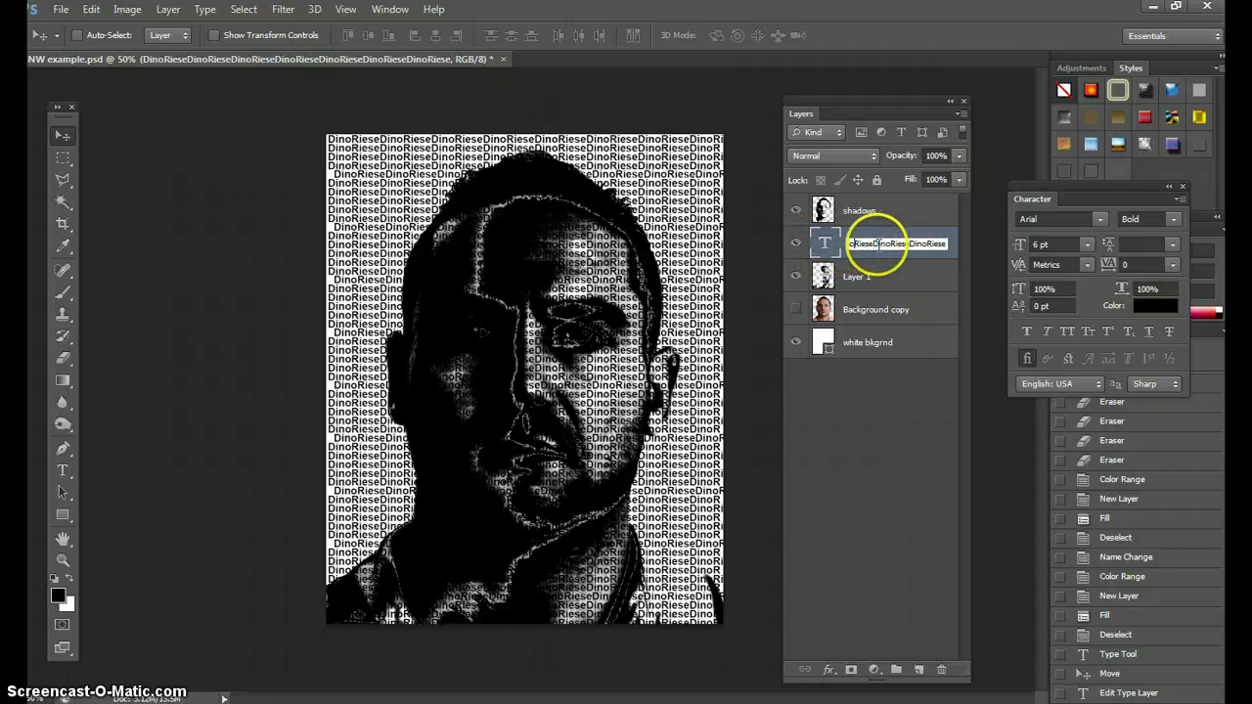
left_click(947, 245)
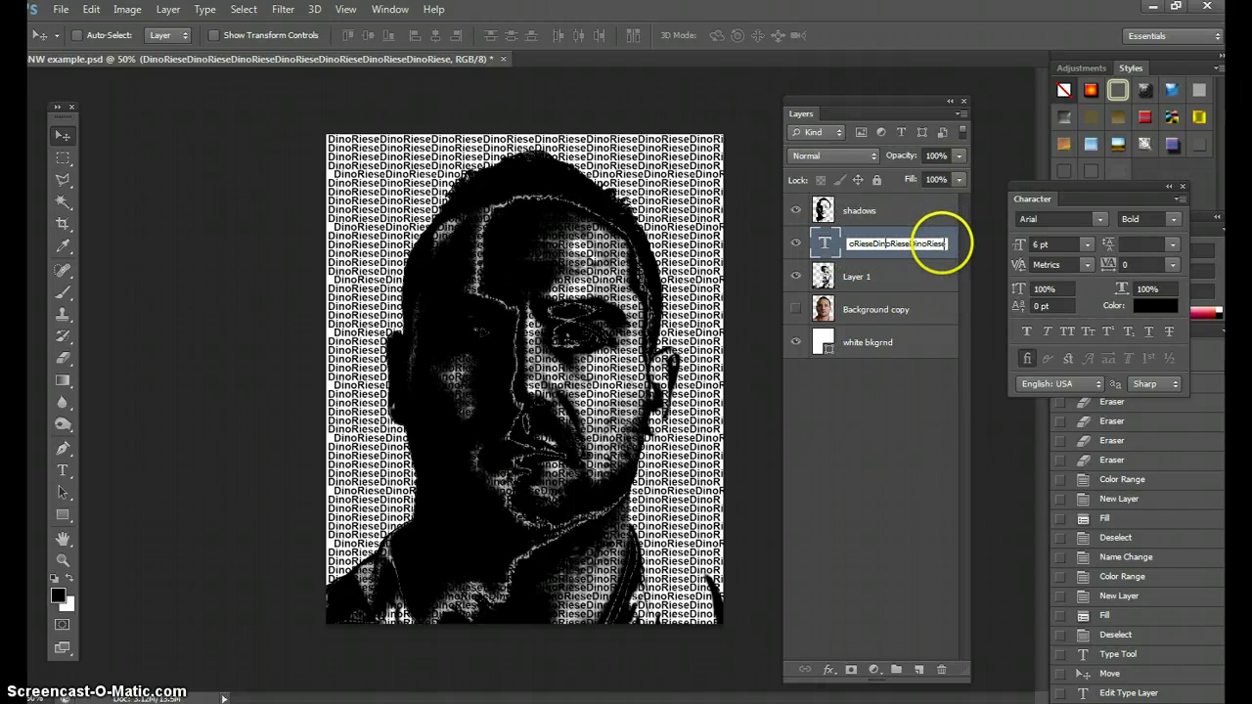
left_click_drag(947, 244, 711, 246)
type("es")
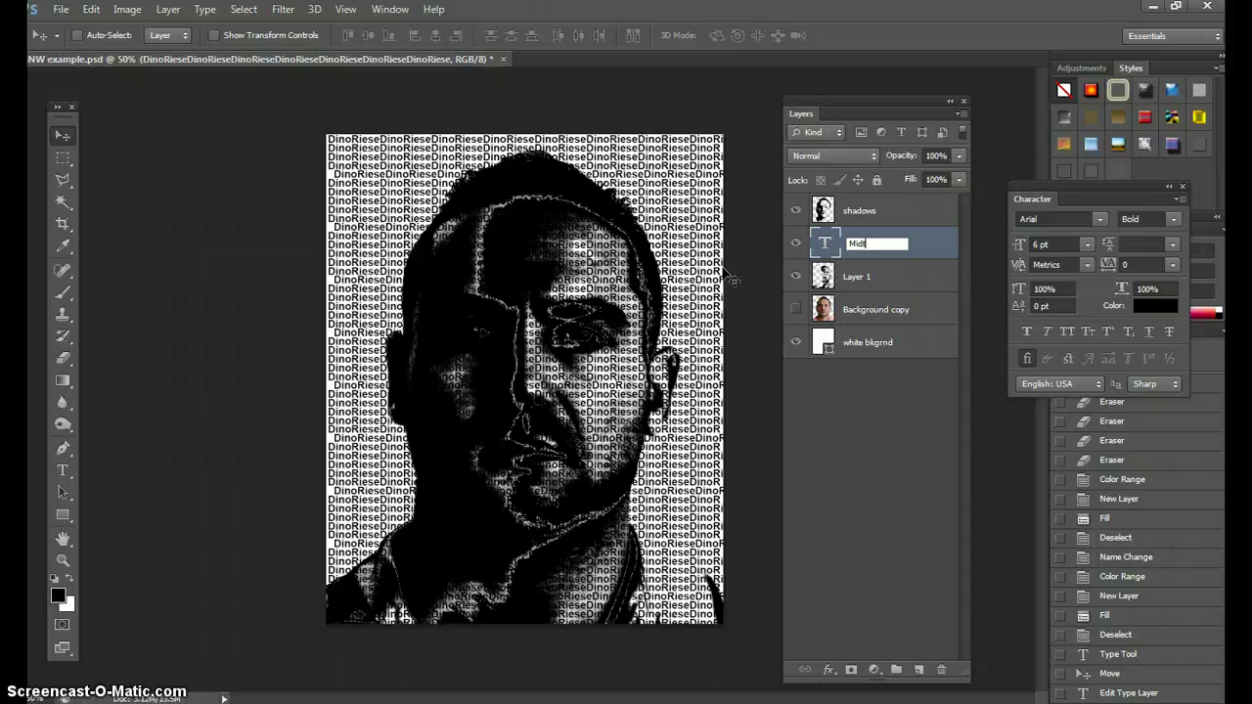
left_click(890, 278)
left_click(885, 243)
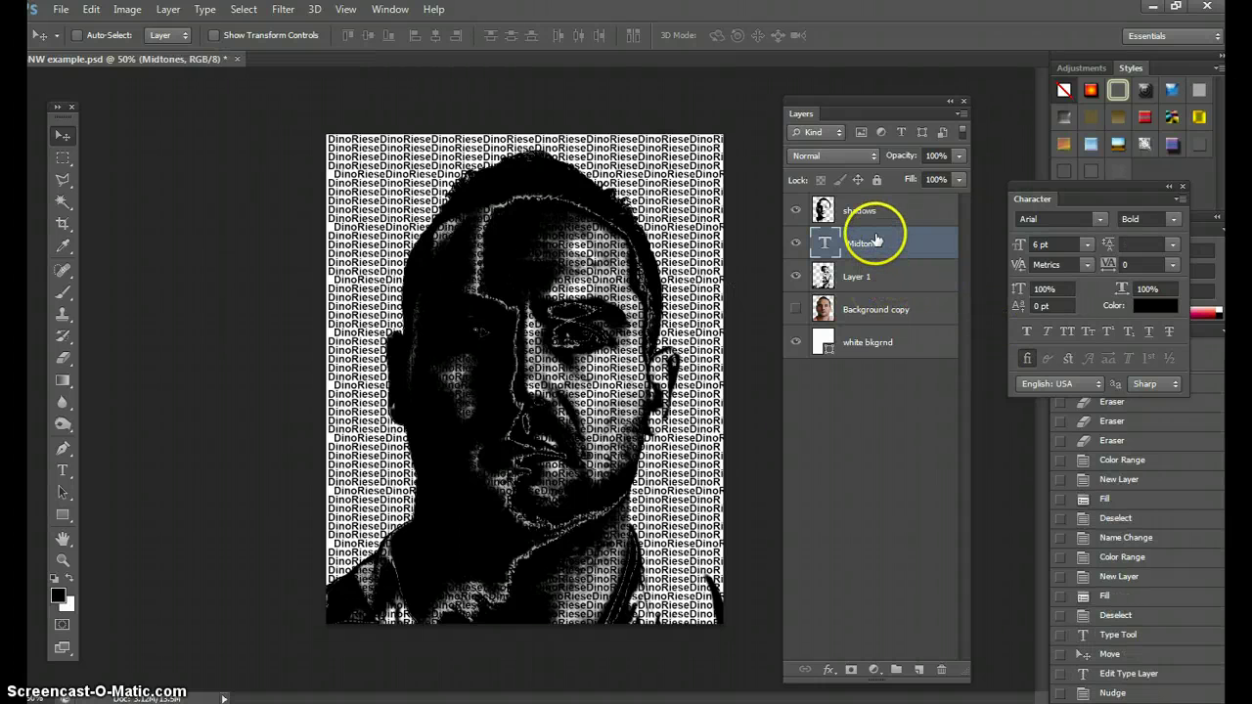
left_click_drag(878, 239, 872, 278)
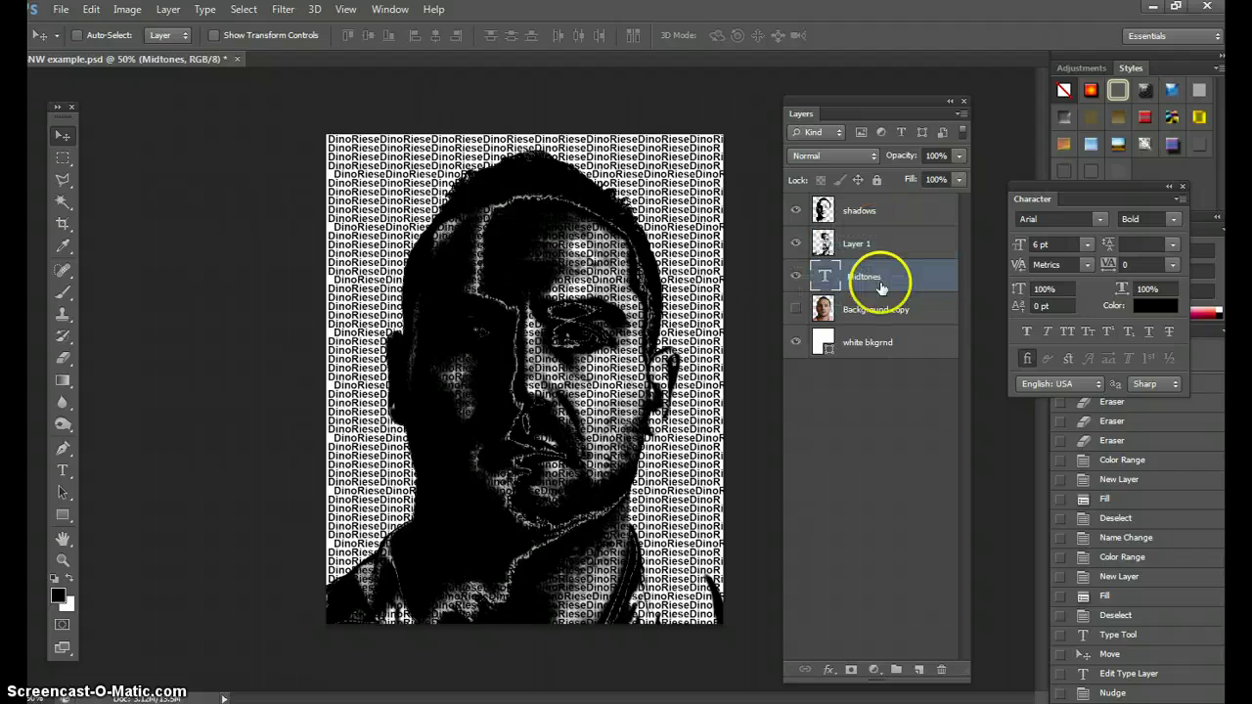
- Change all of the Midtones DinoRiese text from Arial Bold to Arial Regular and commit
left_click(64, 472)
left_click(722, 620)
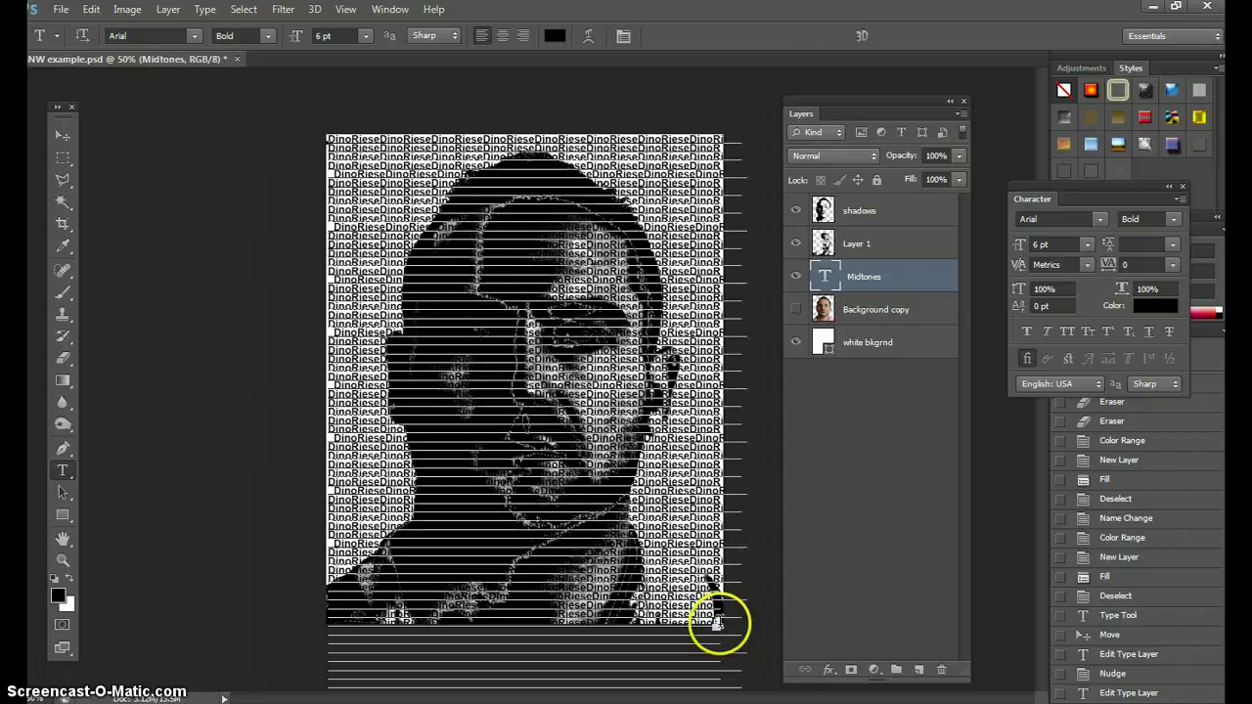
left_click_drag(721, 623, 329, 139)
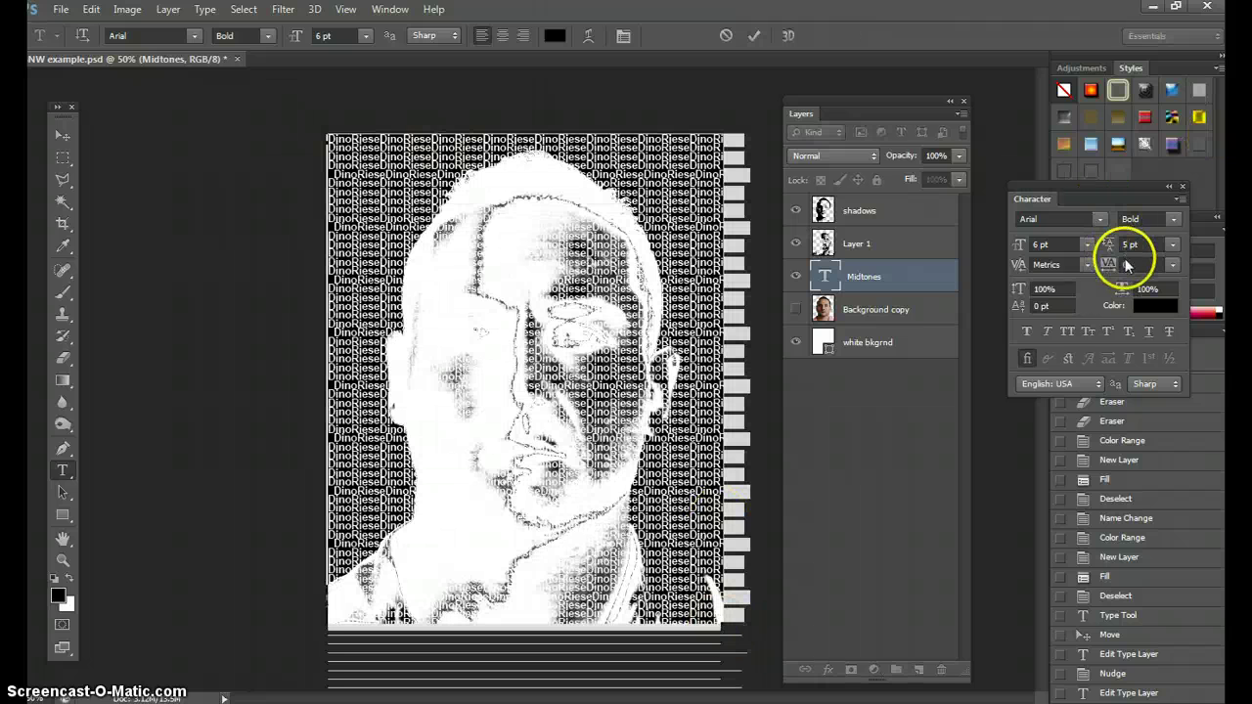
left_click(1174, 219)
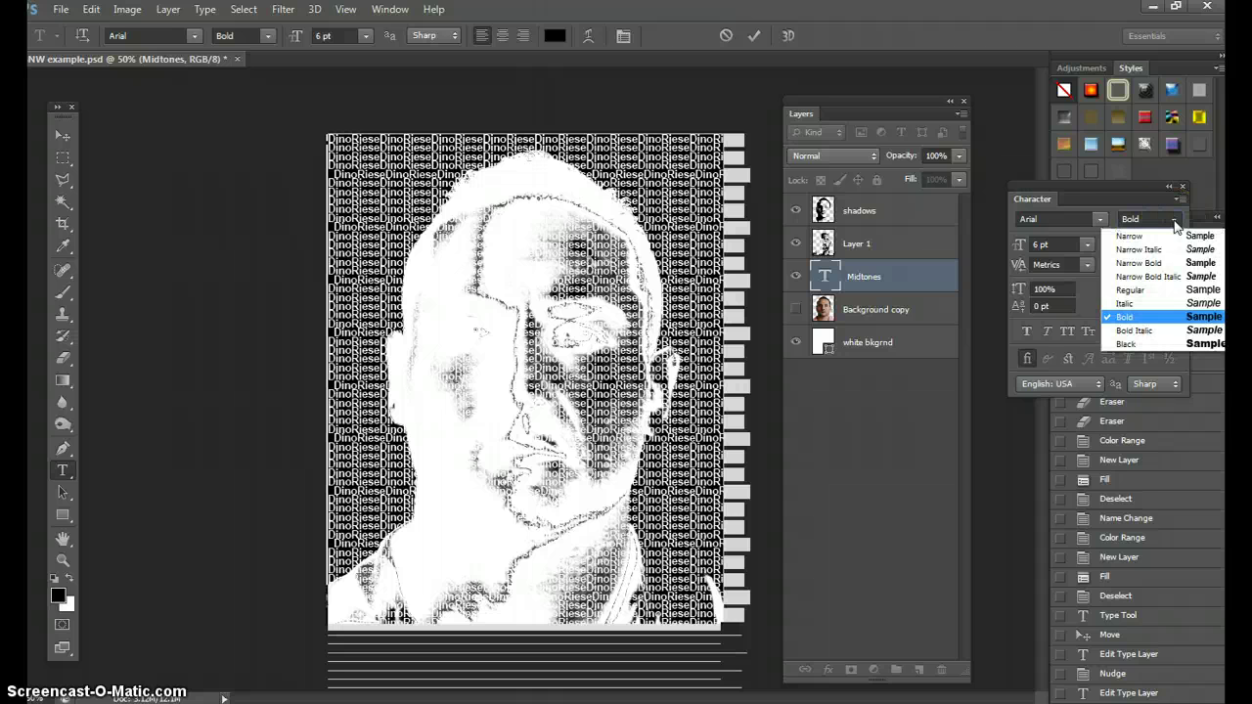
left_click(1135, 290)
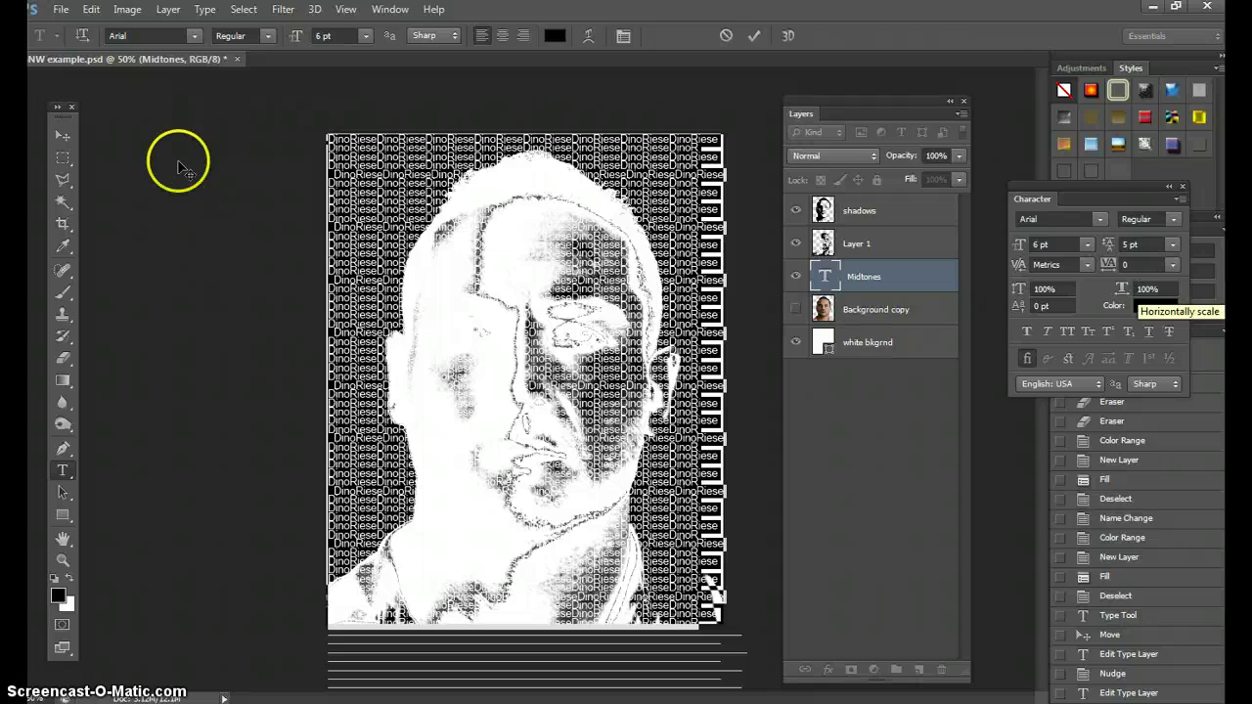
left_click(63, 134)
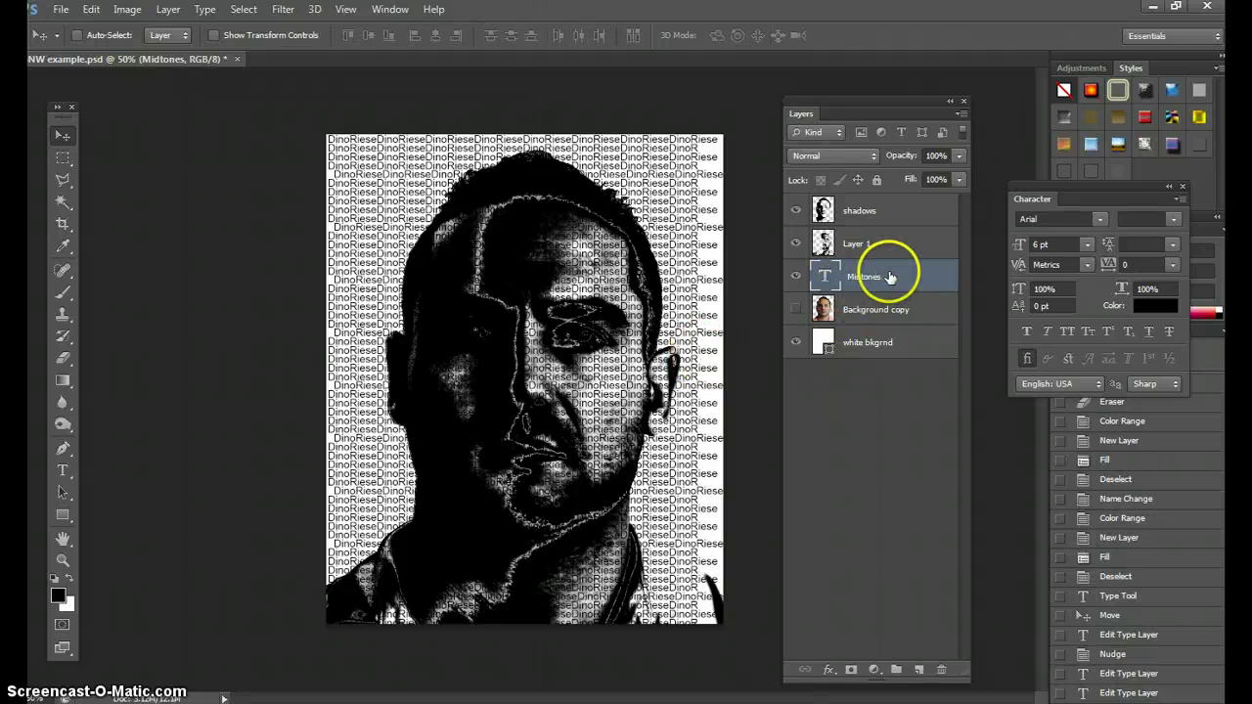
- Duplicate the Midtones text layer and name the copy 'Shadows'
left_click_drag(868, 278, 918, 669)
left_click_drag(825, 279, 853, 275)
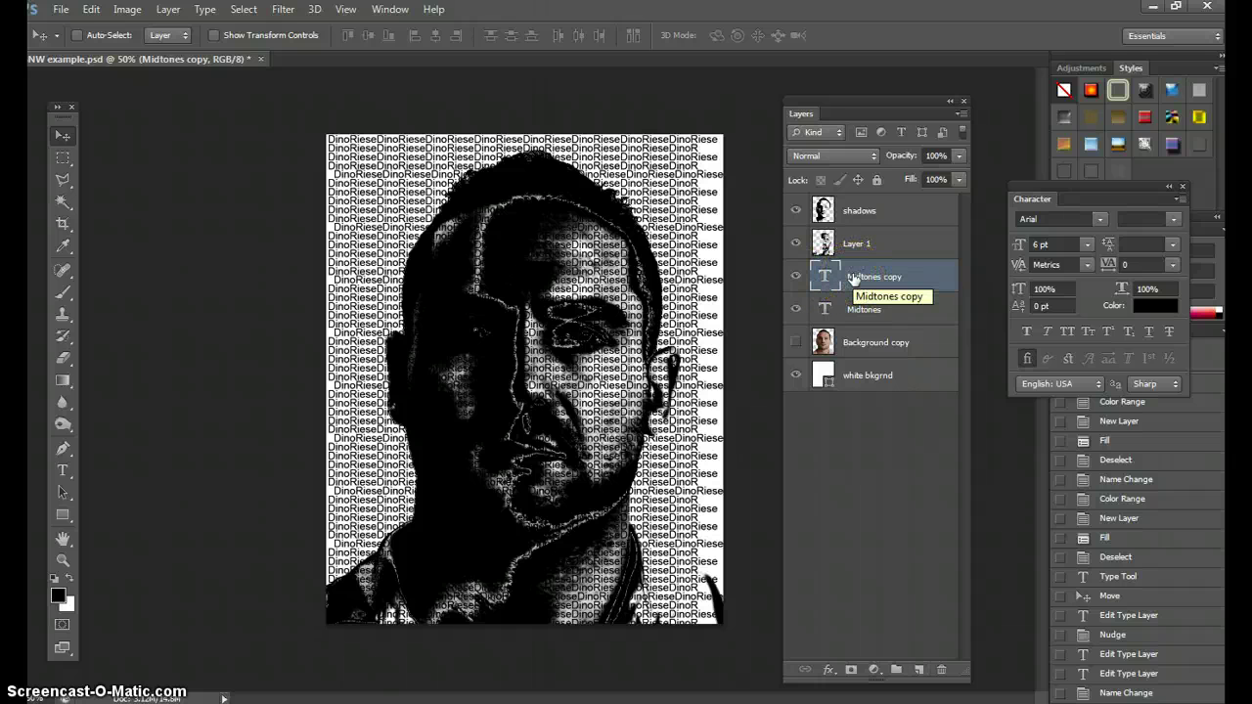
left_click(853, 309)
left_click(888, 276)
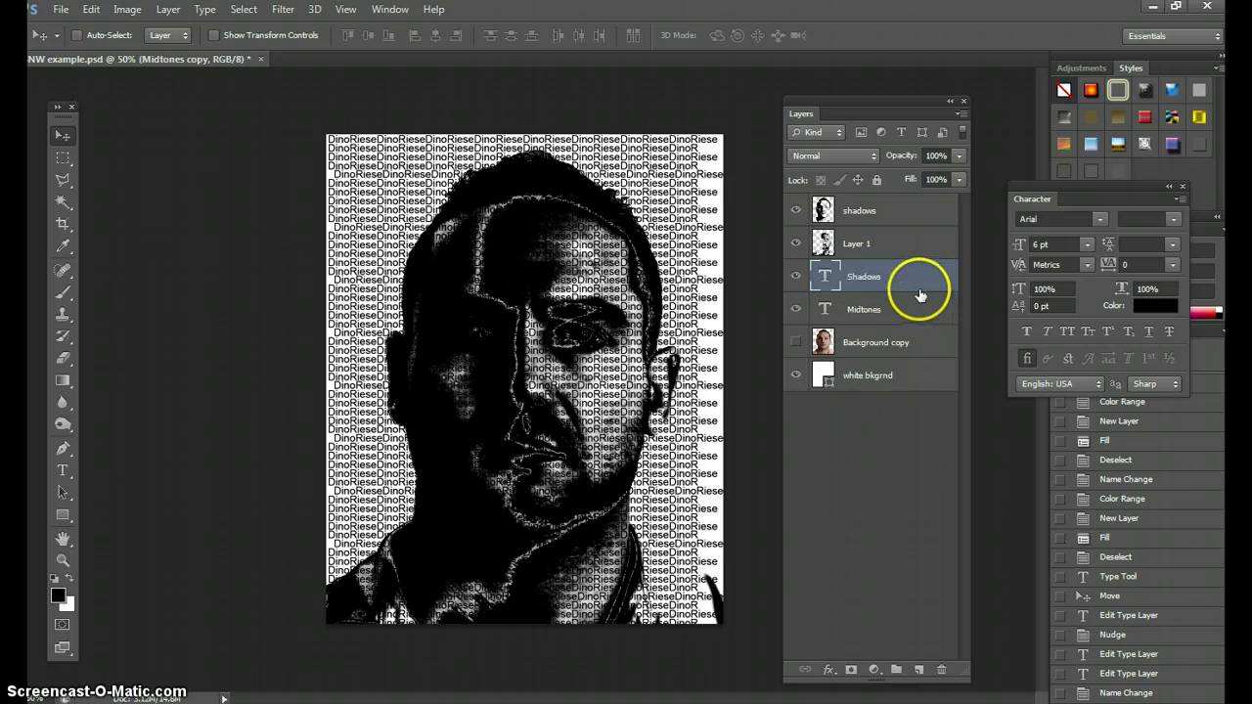
key("Return")
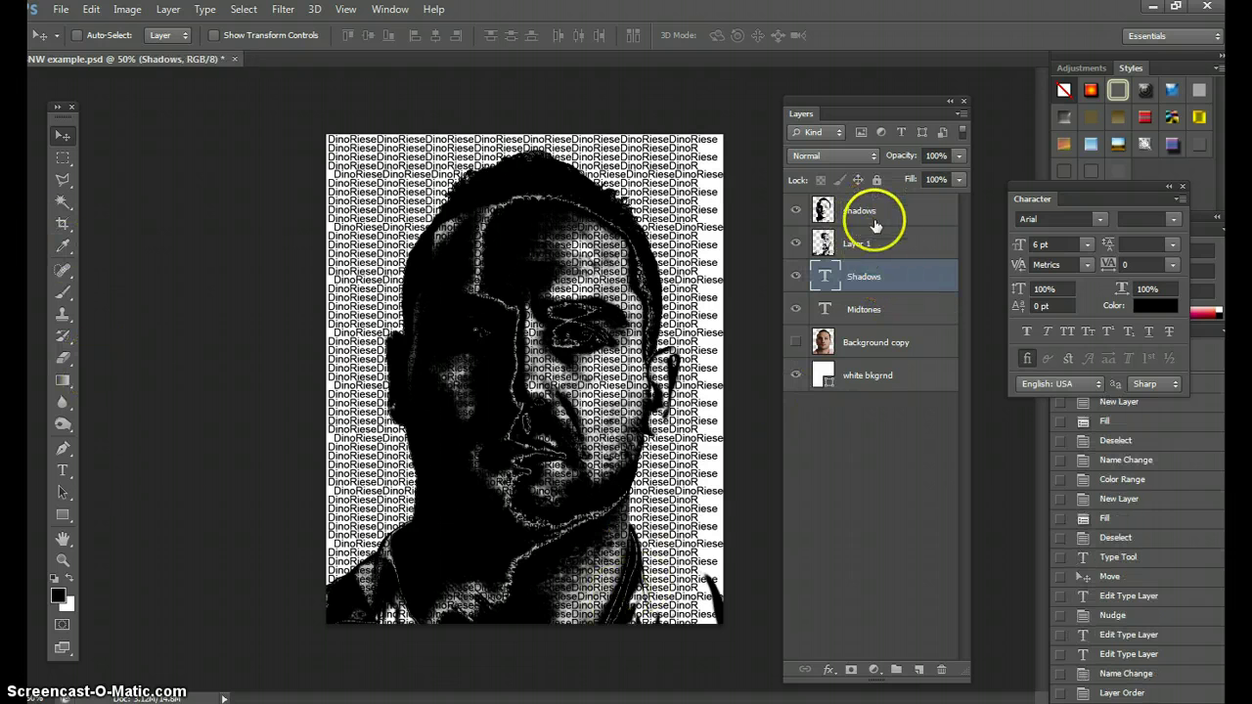
- Rename Layer 1 to 'Midtones'
left_click(869, 247)
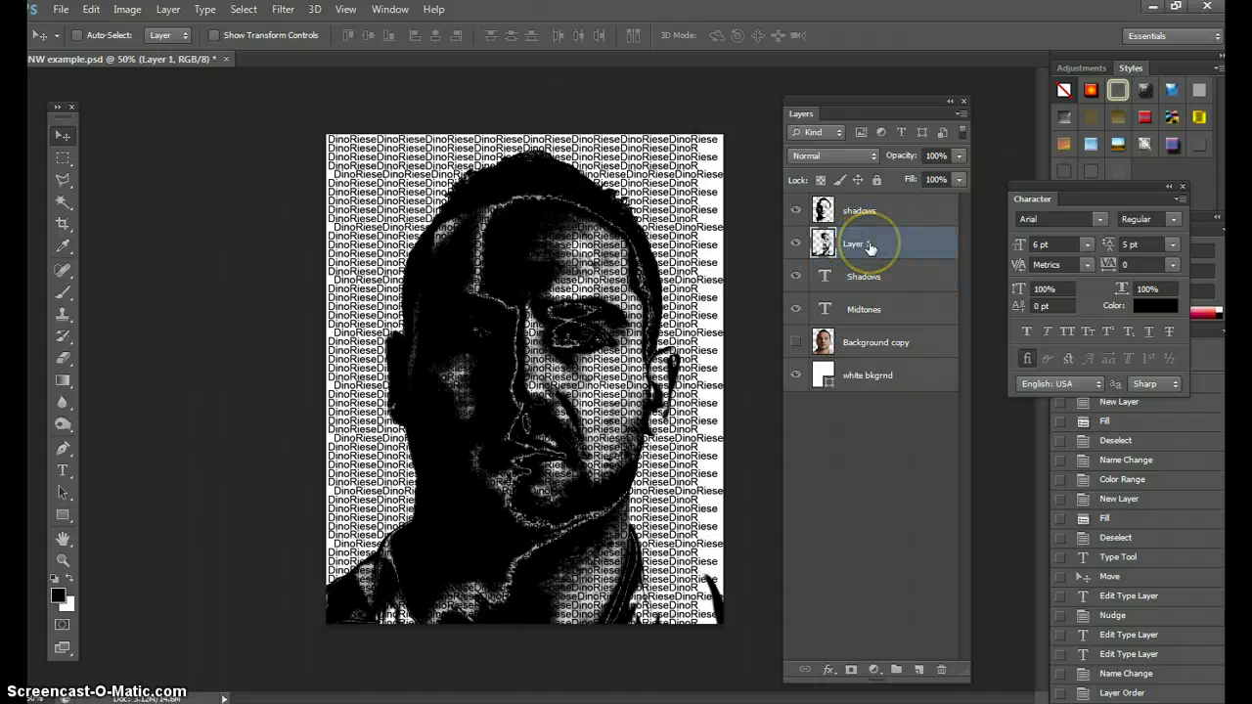
double_click(881, 254)
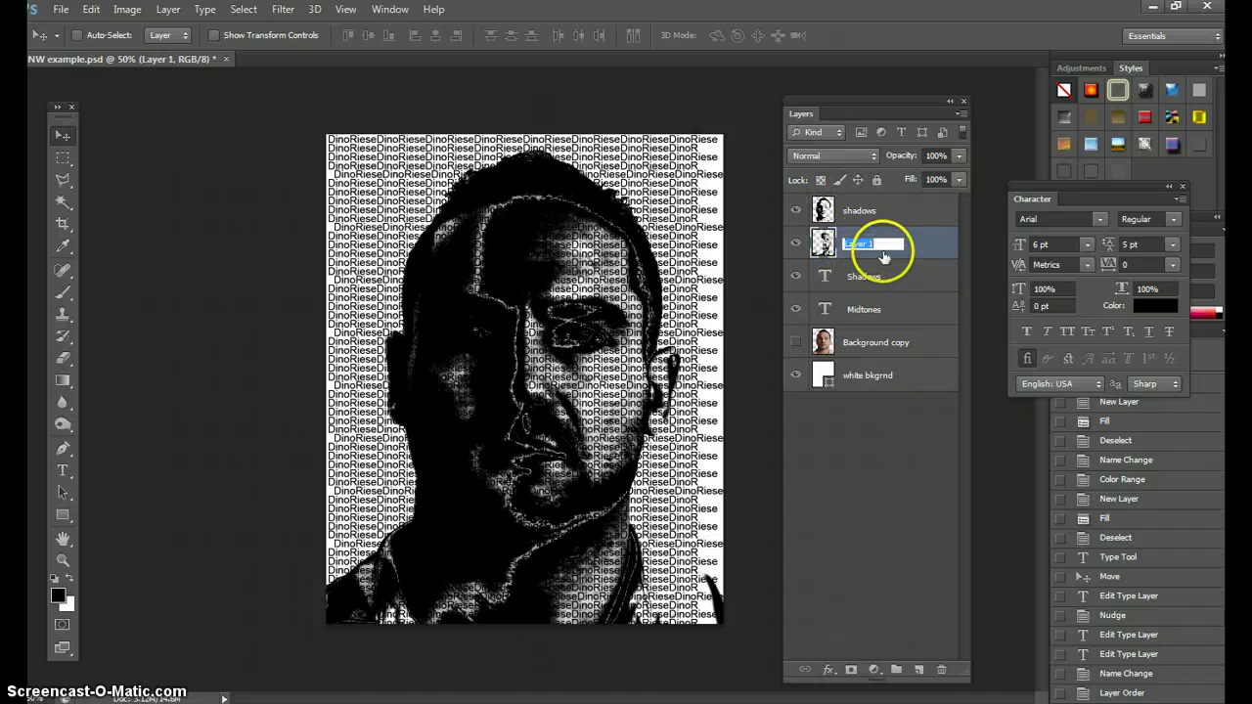
type("Mi")
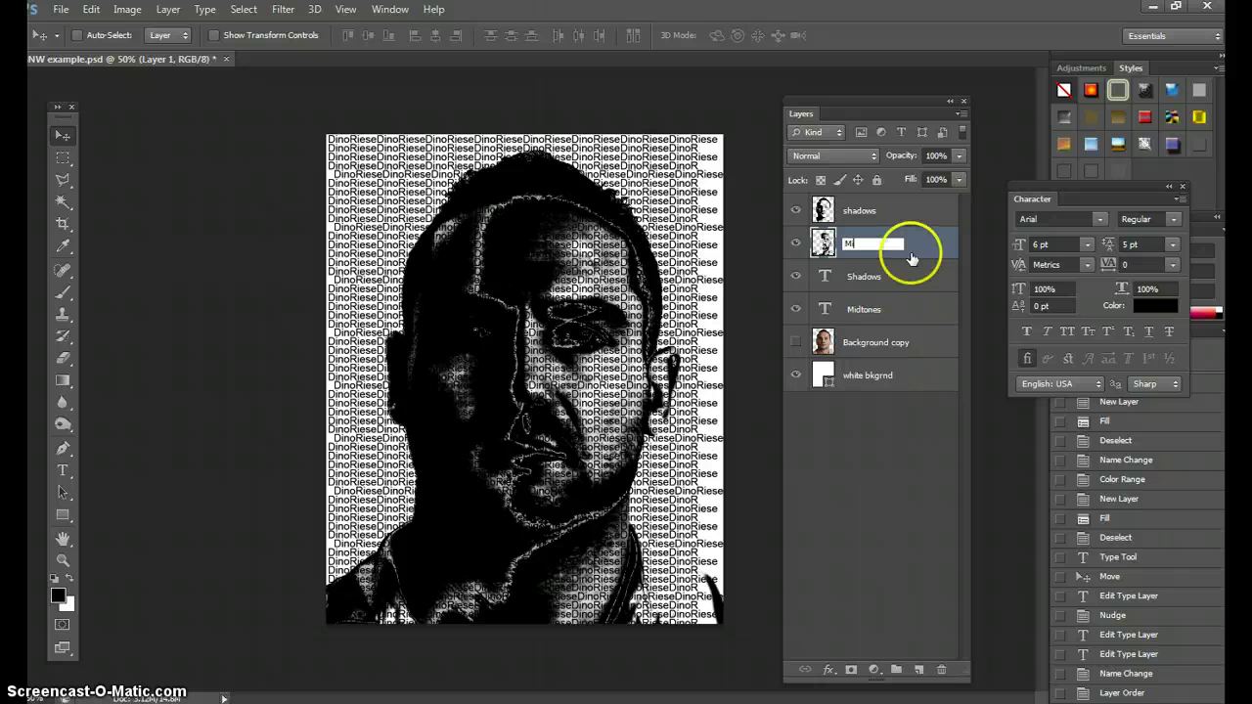
type("dtones")
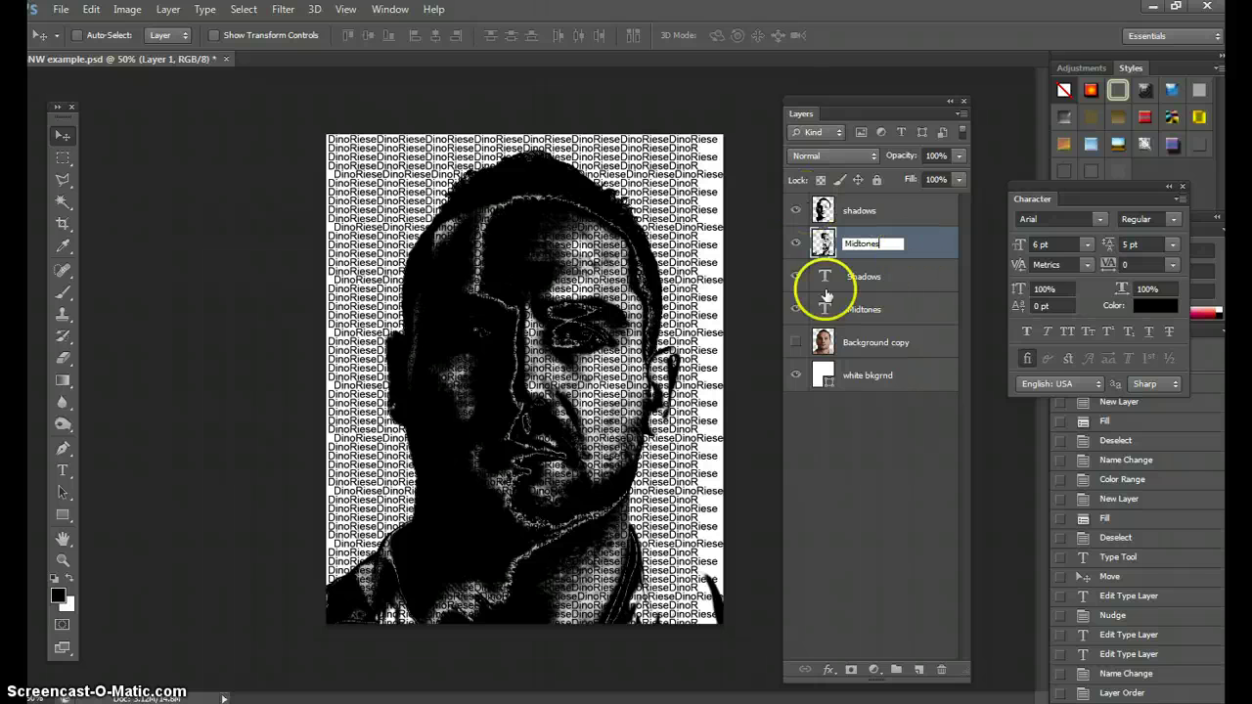
left_click(880, 279)
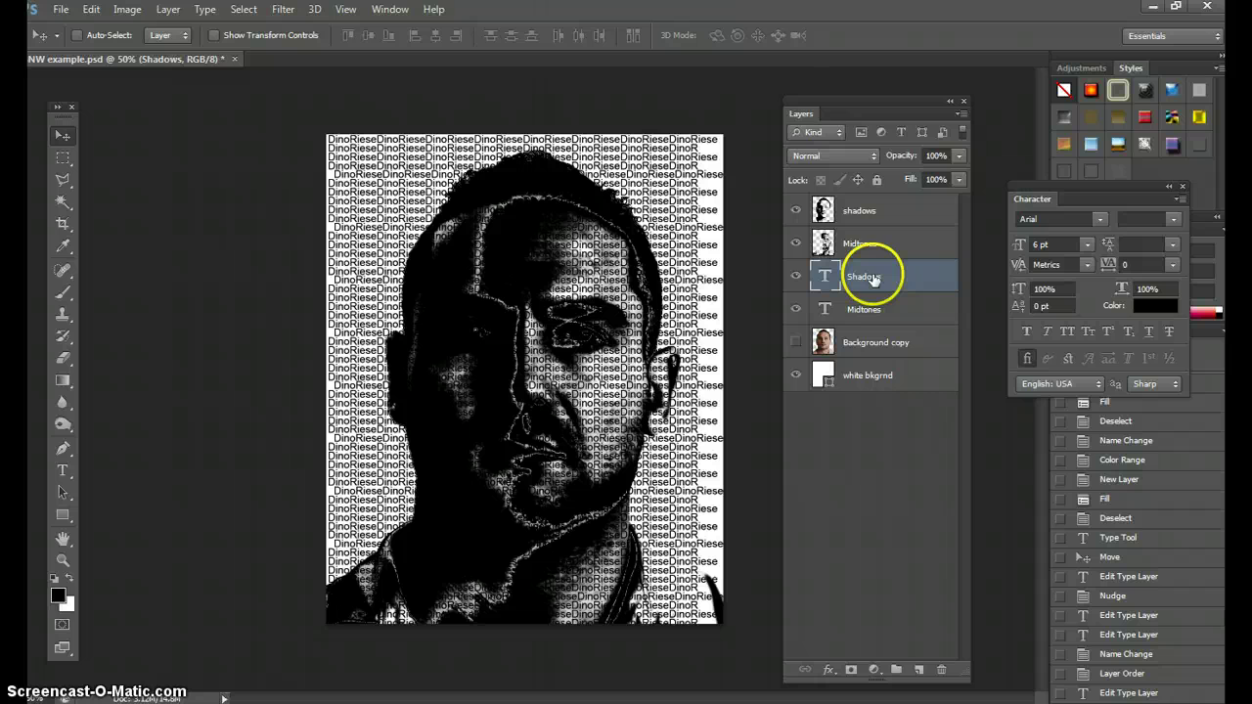
- Make the Shadows text Arial Bold, commit it, and nudge the layer up two steps
left_click(63, 450)
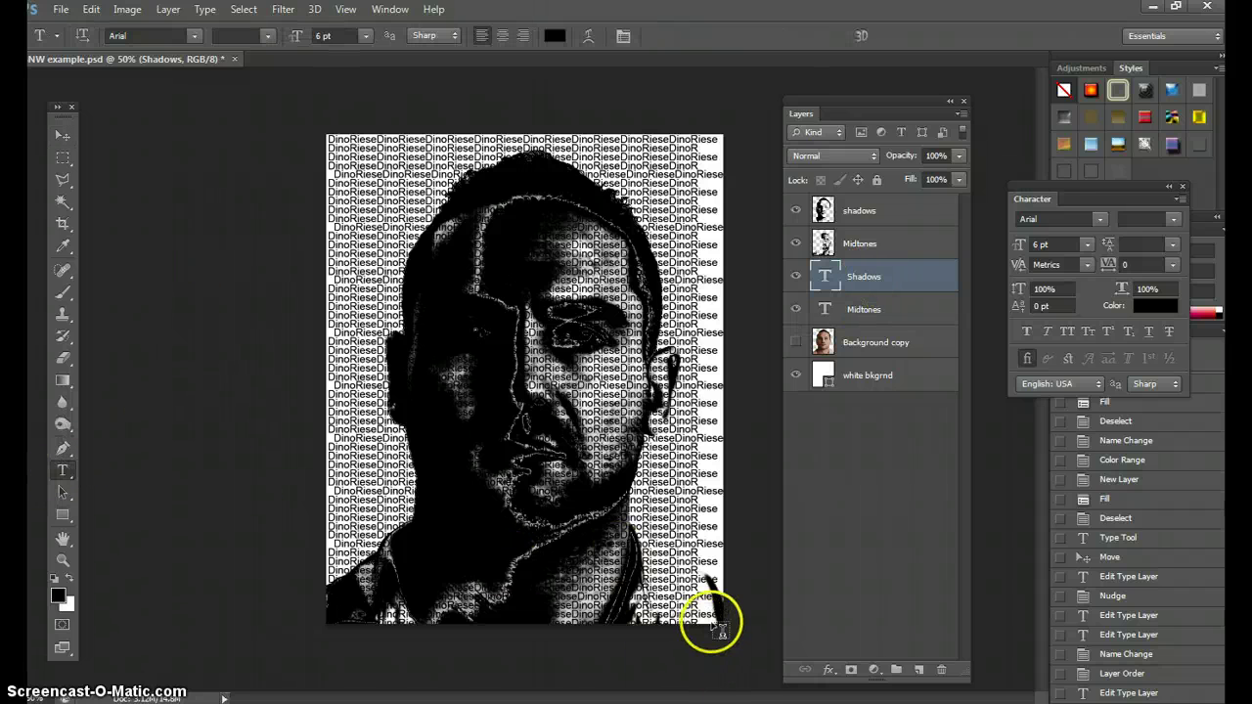
left_click_drag(703, 622, 495, 464)
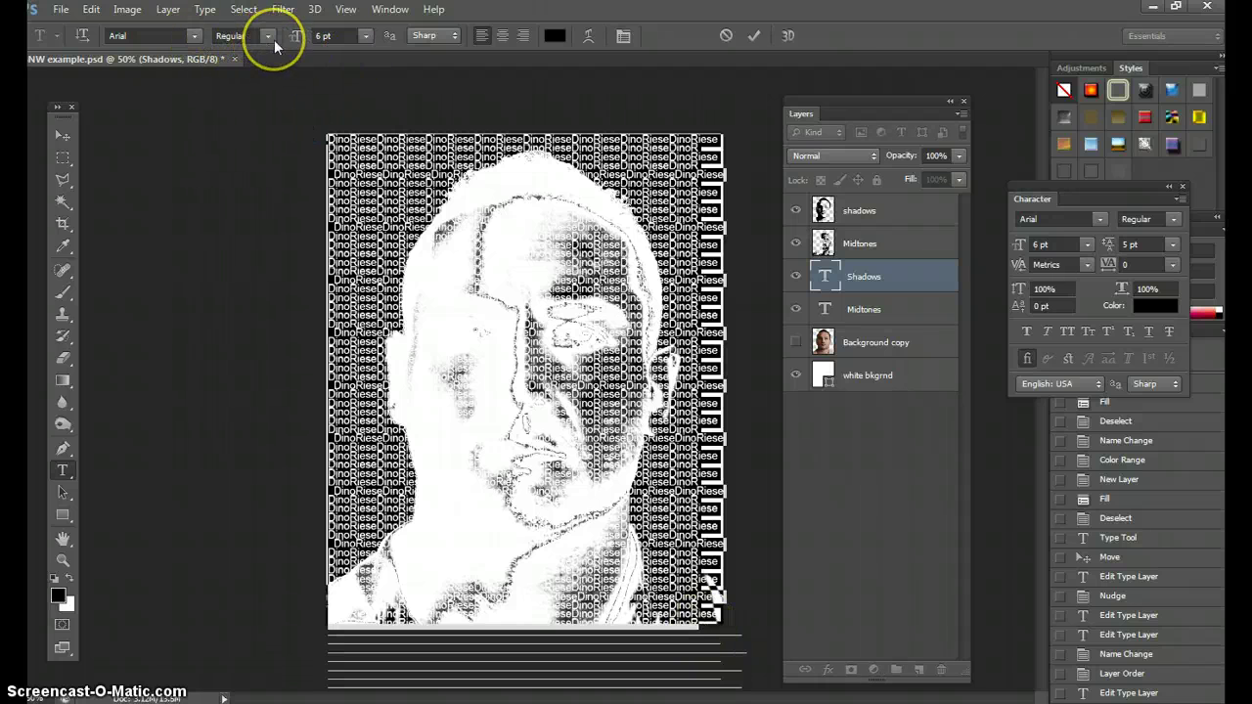
left_click(1176, 219)
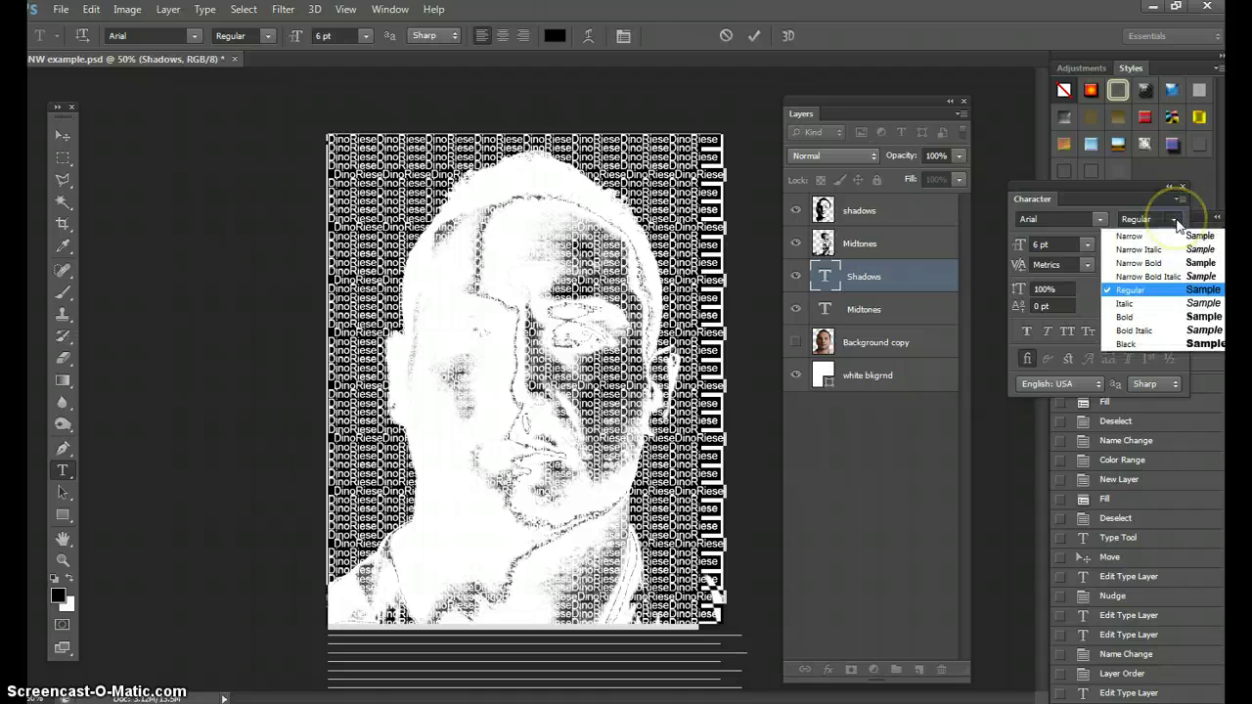
left_click(1133, 320)
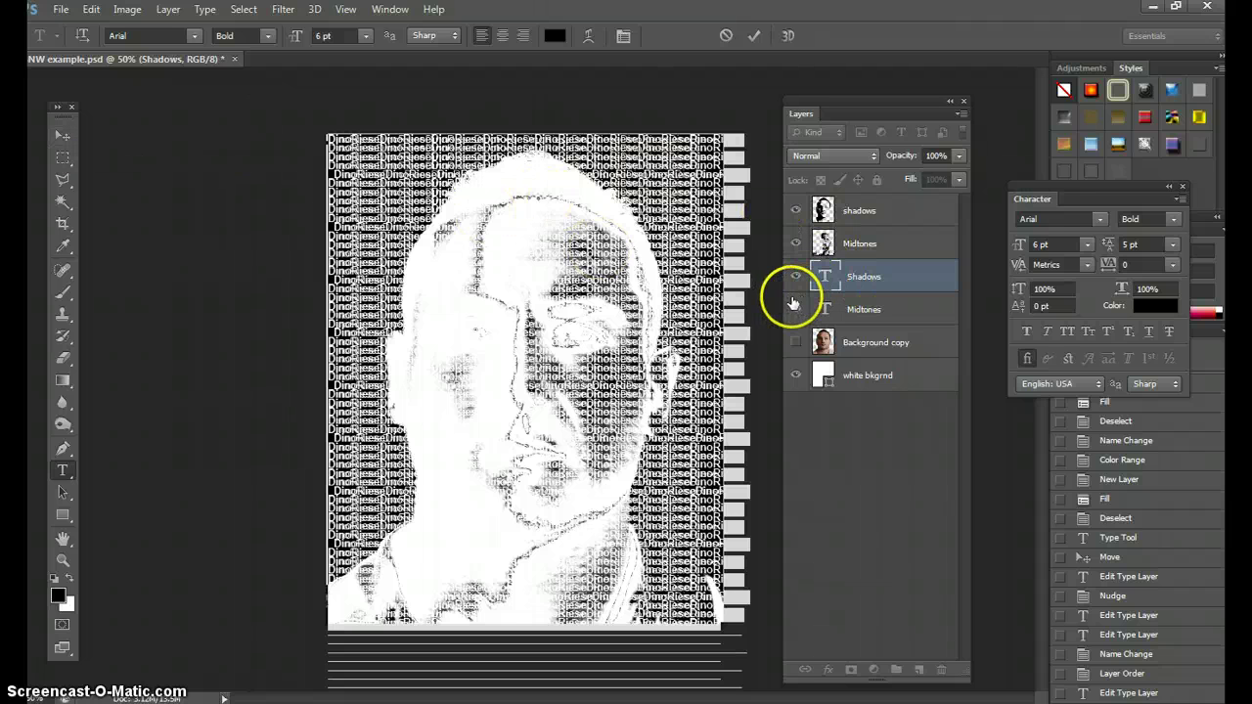
left_click(794, 309)
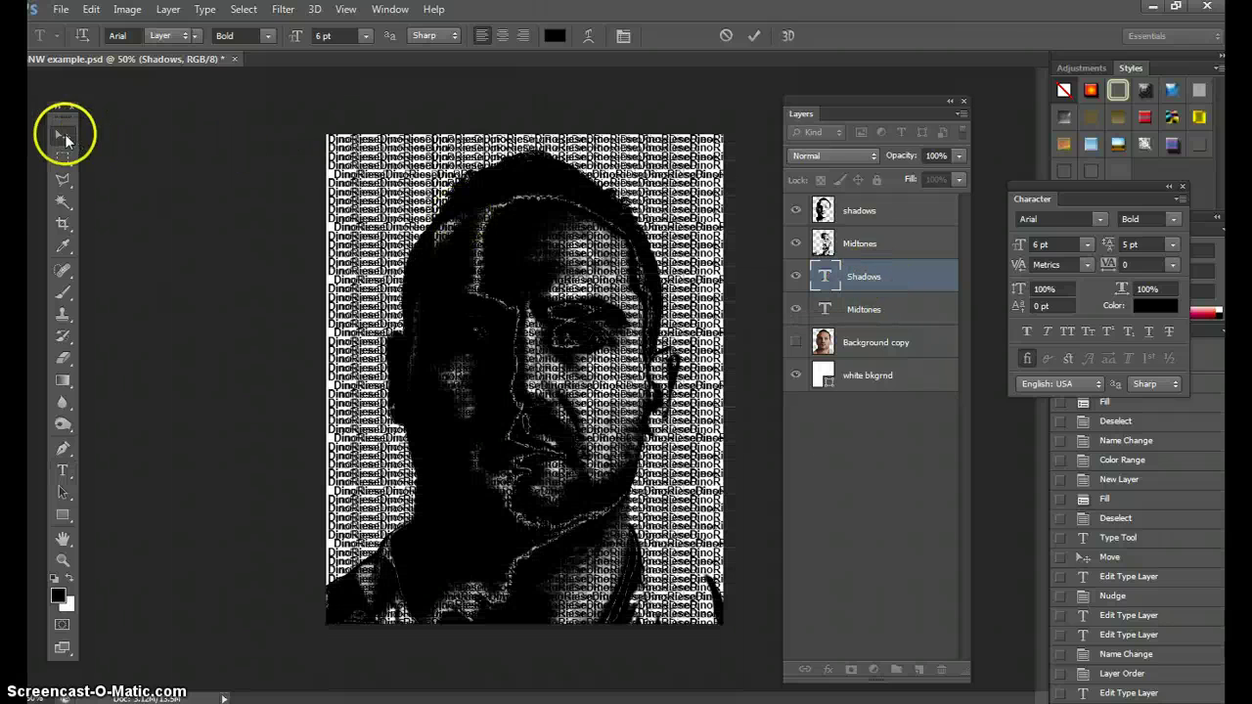
left_click(66, 140)
key("Up")
key("Up")
key("Up")
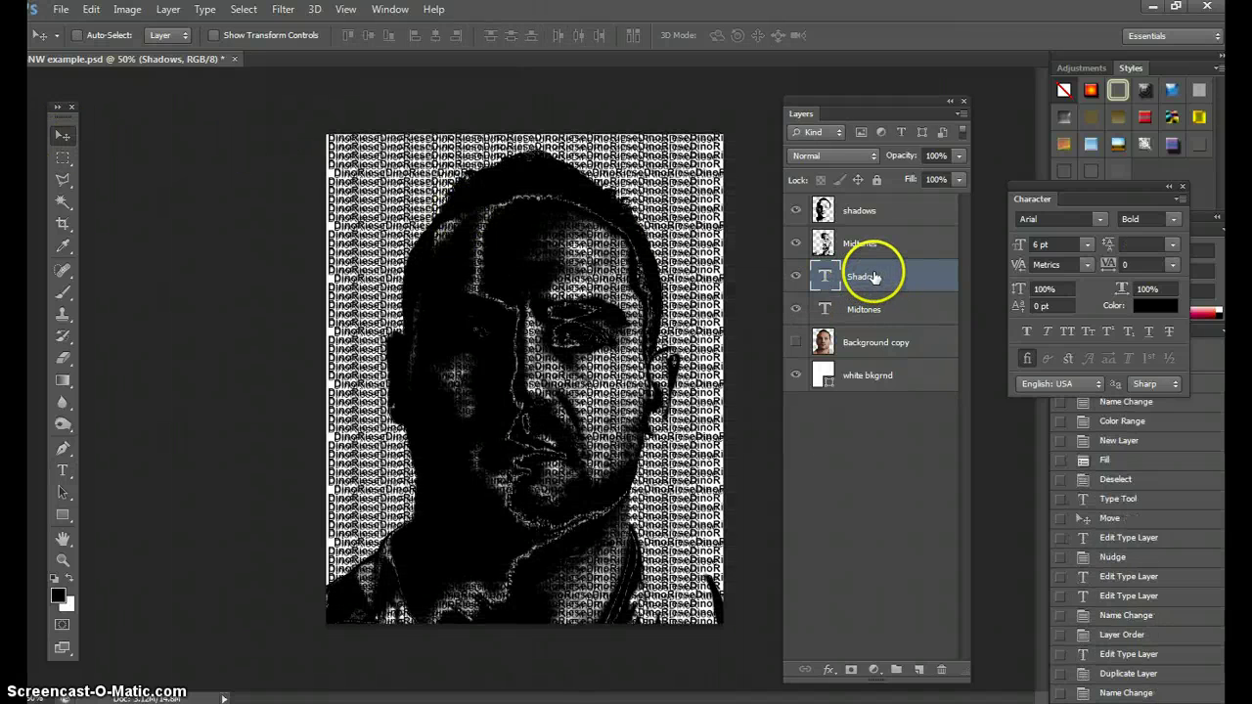
key("Up")
key("Up")
key("Up")
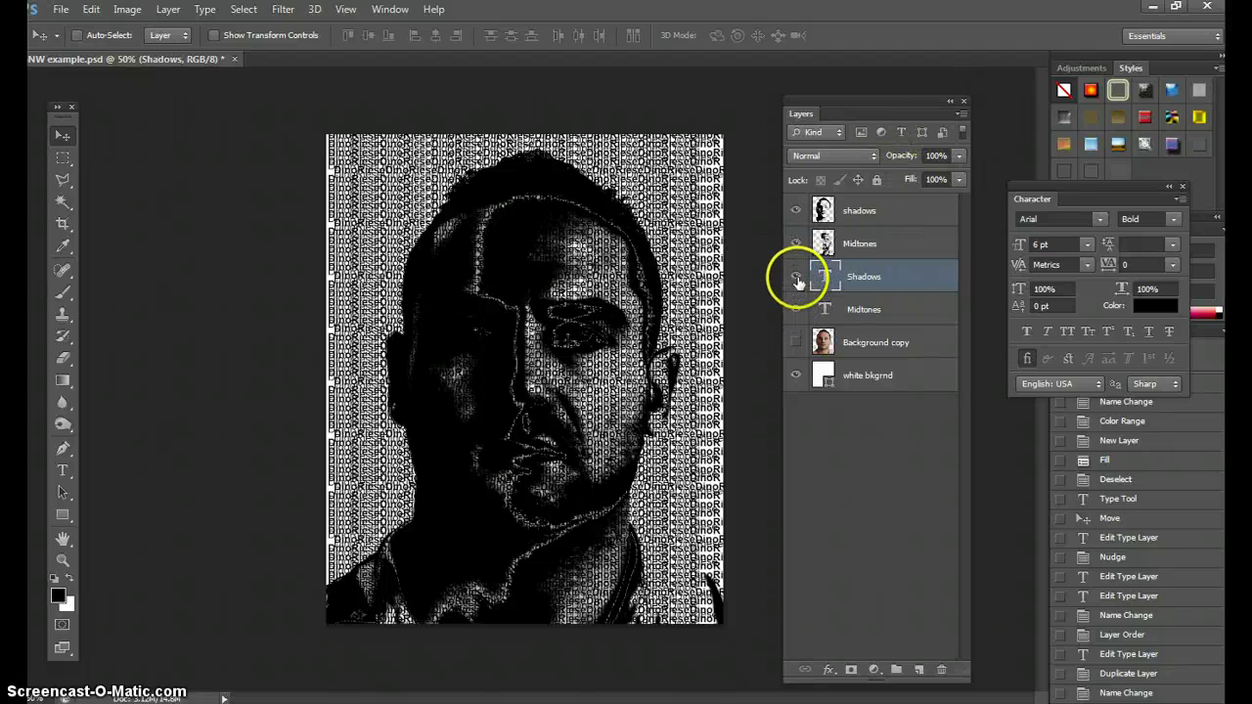
- Hide both Shadows layers, activate the Midtones image, and select all of it
left_click(796, 277)
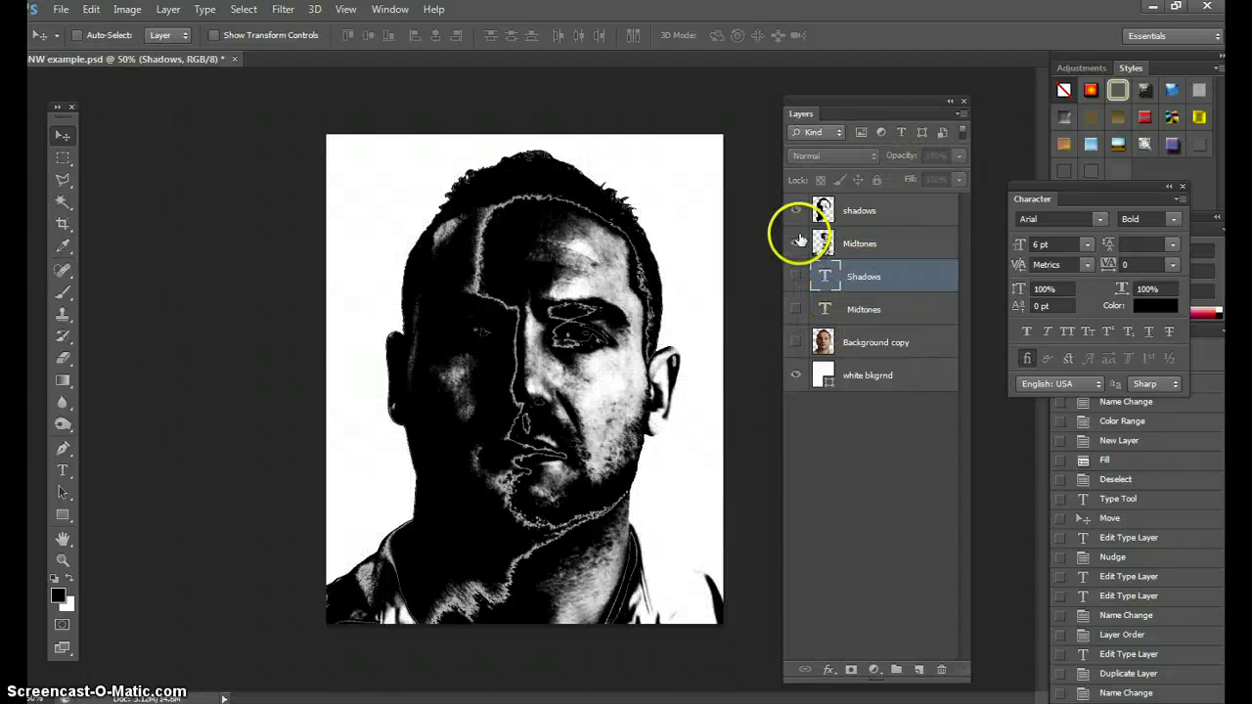
left_click(795, 210)
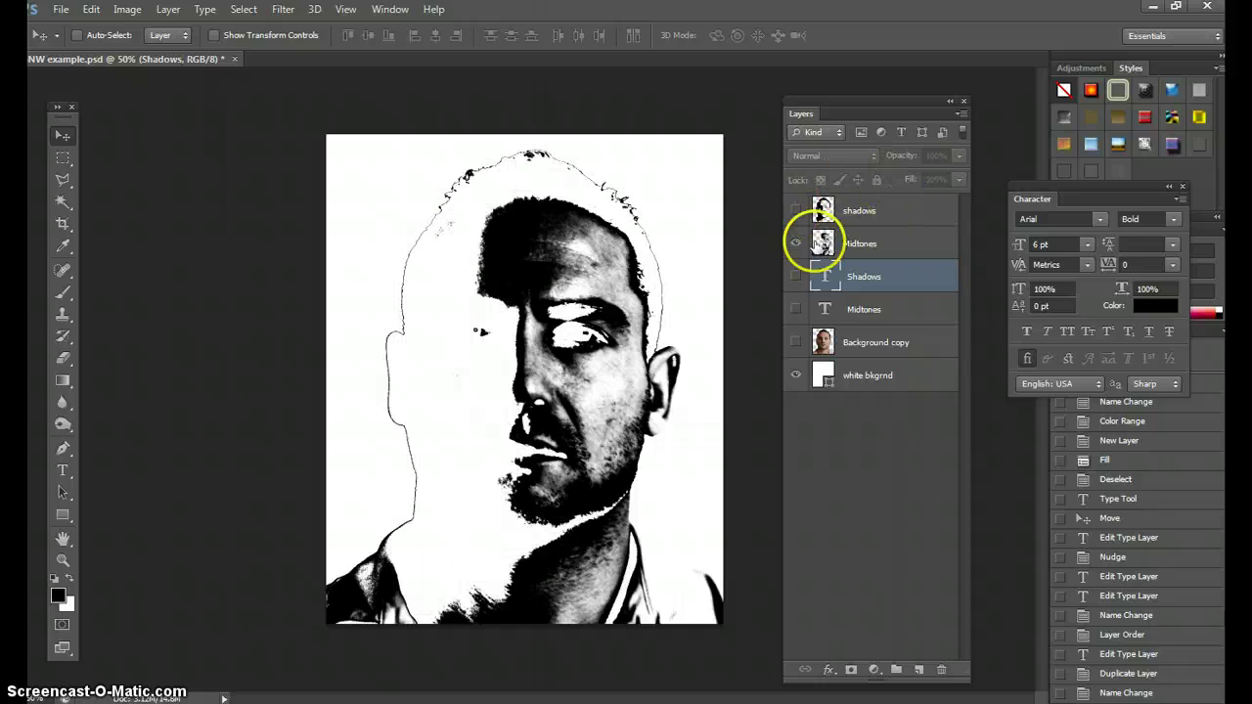
left_click(872, 246)
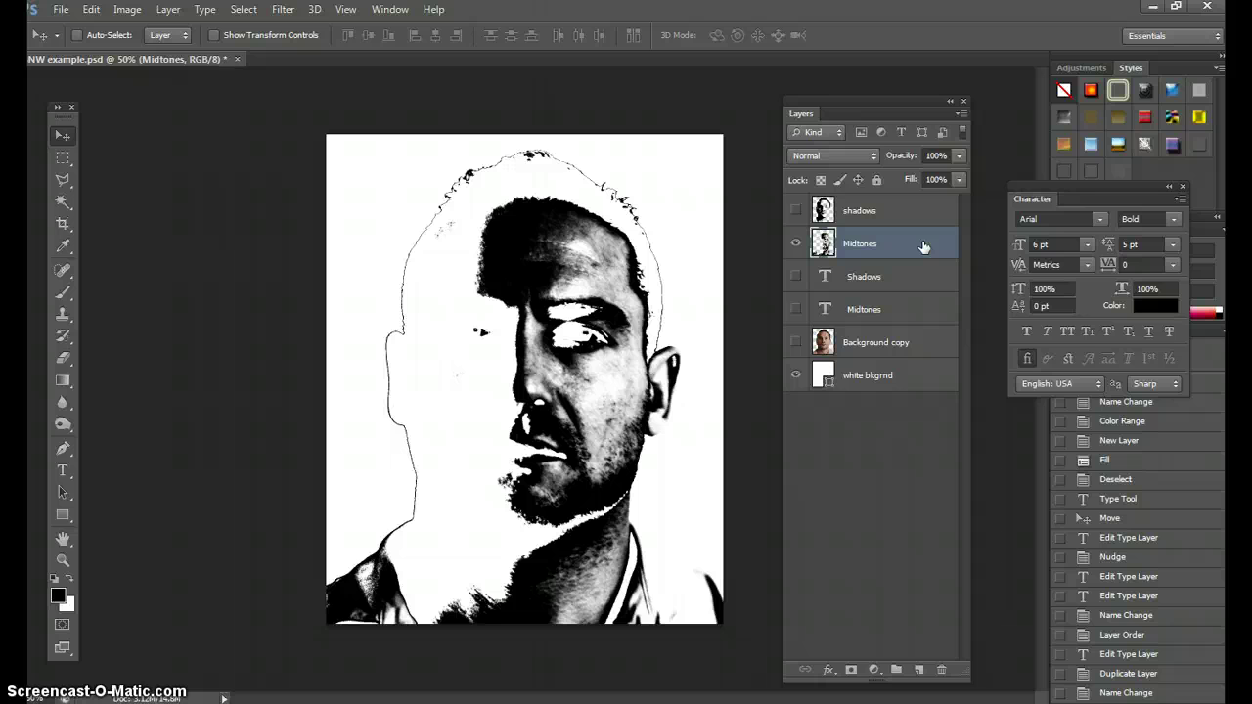
key("ctrl+a")
- Hide the Midtones image and show only the Midtones DinoRiese text layer
left_click(621, 185)
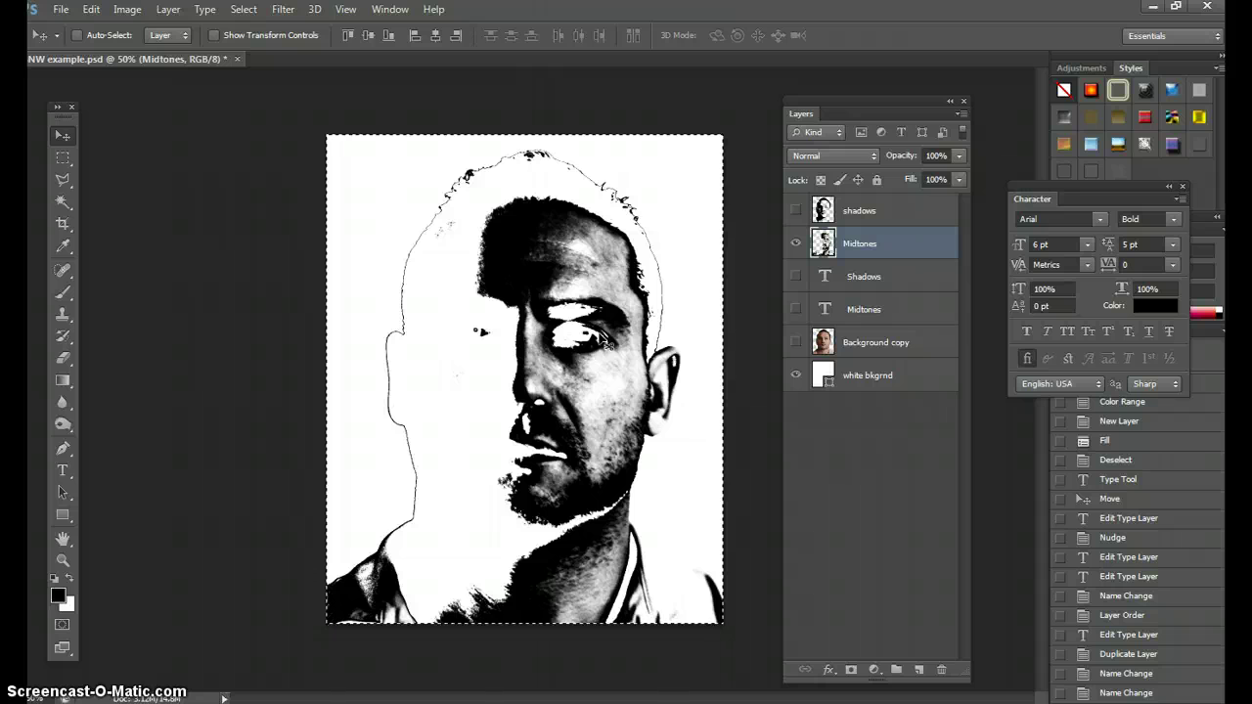
mouse_move(884, 304)
left_mouse_down()
mouse_move(872, 256)
mouse_move(599, 253)
left_mouse_up()
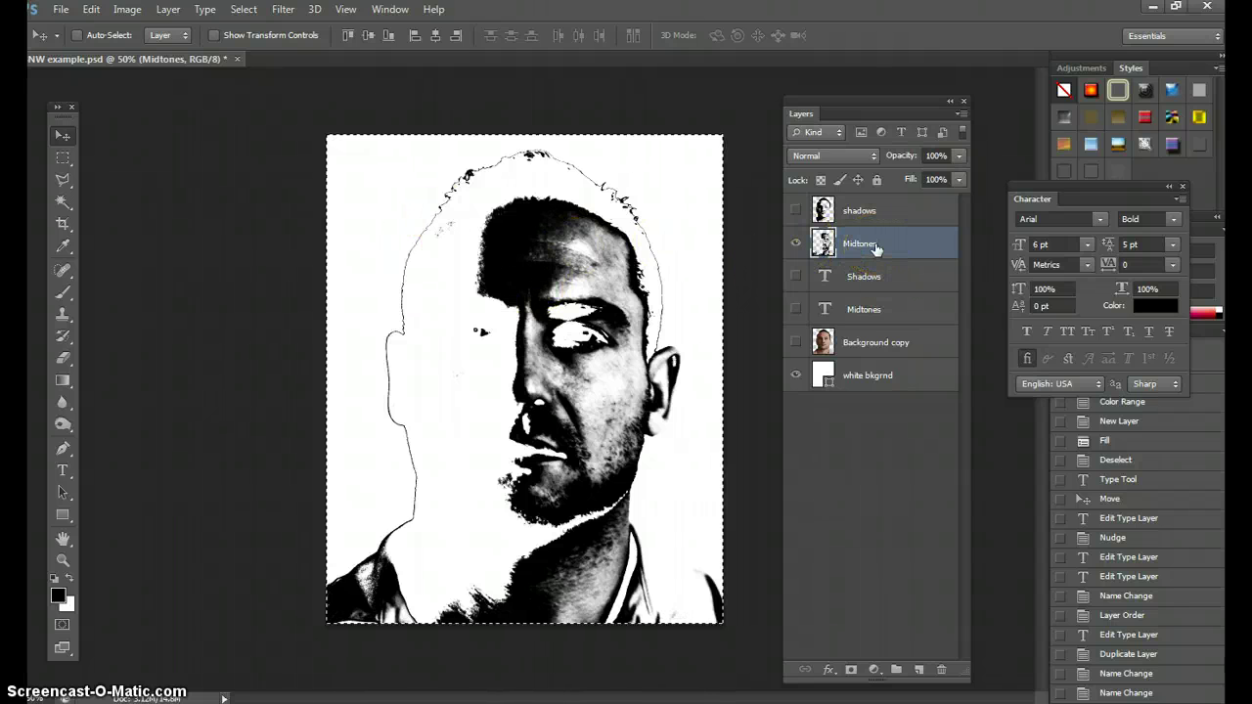
left_click(795, 244)
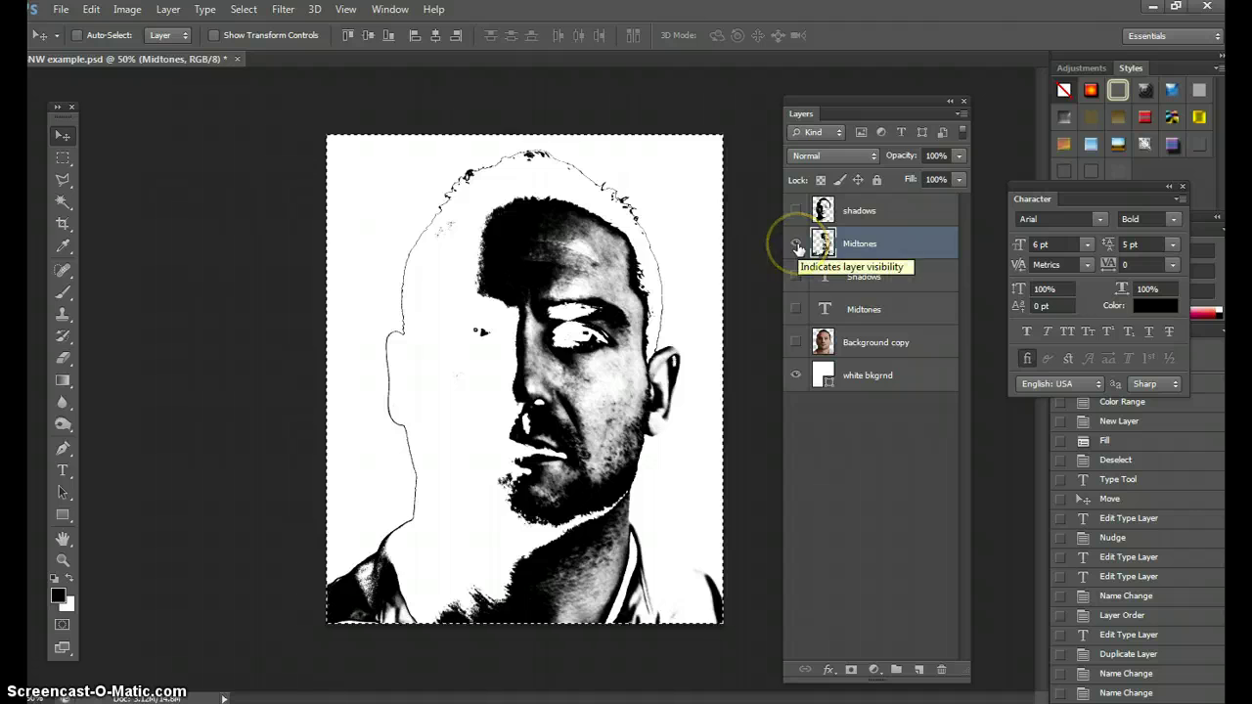
left_click_drag(798, 244, 875, 313)
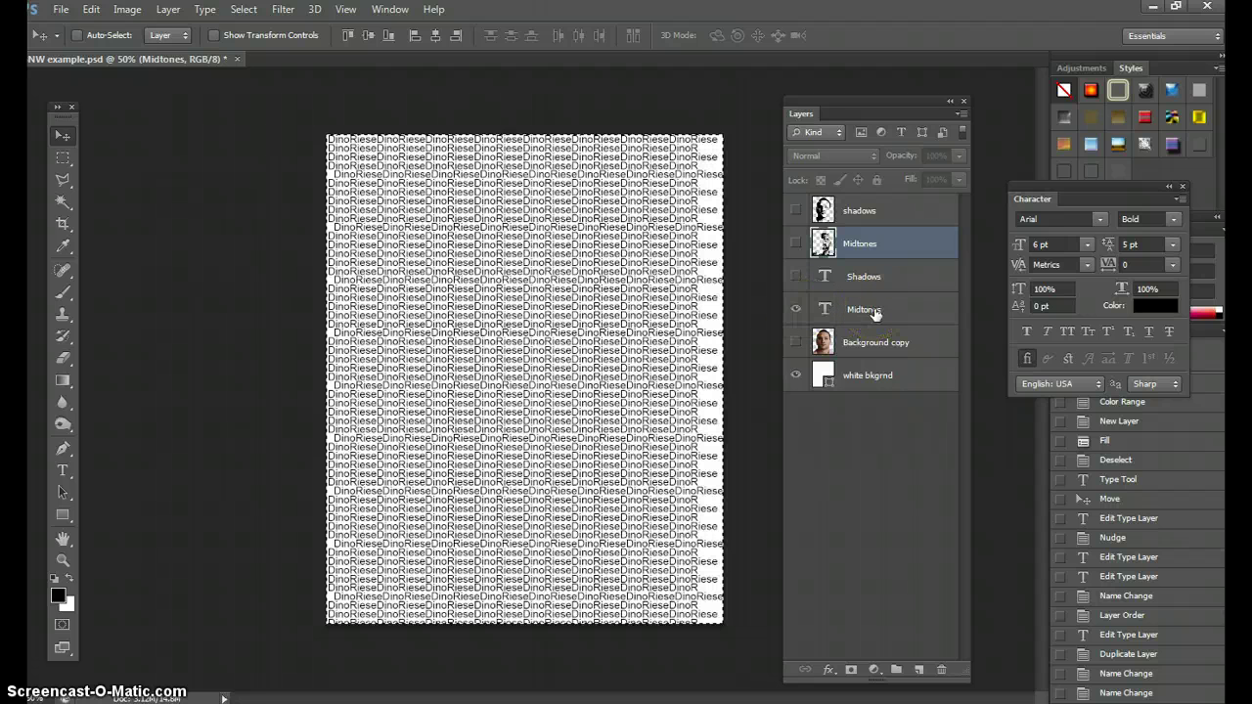
- Add a layer mask to the Midtones text layer and view the mask on its own
left_click(875, 313)
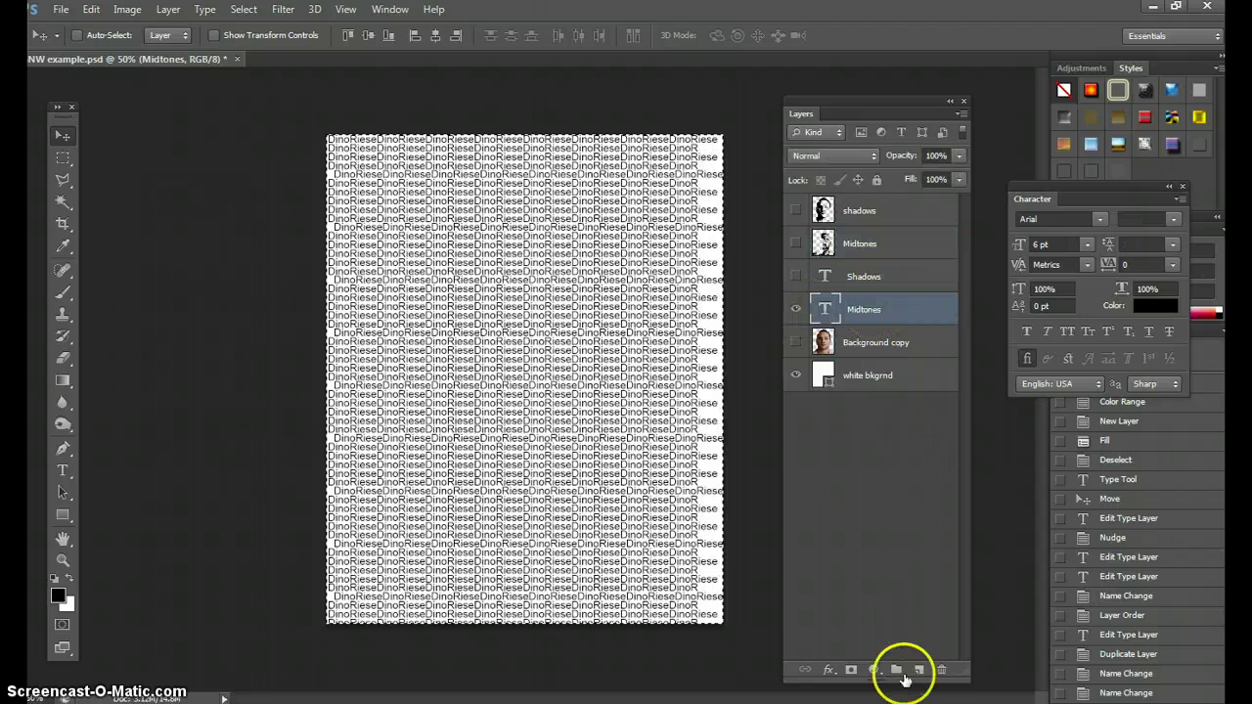
left_click(851, 671)
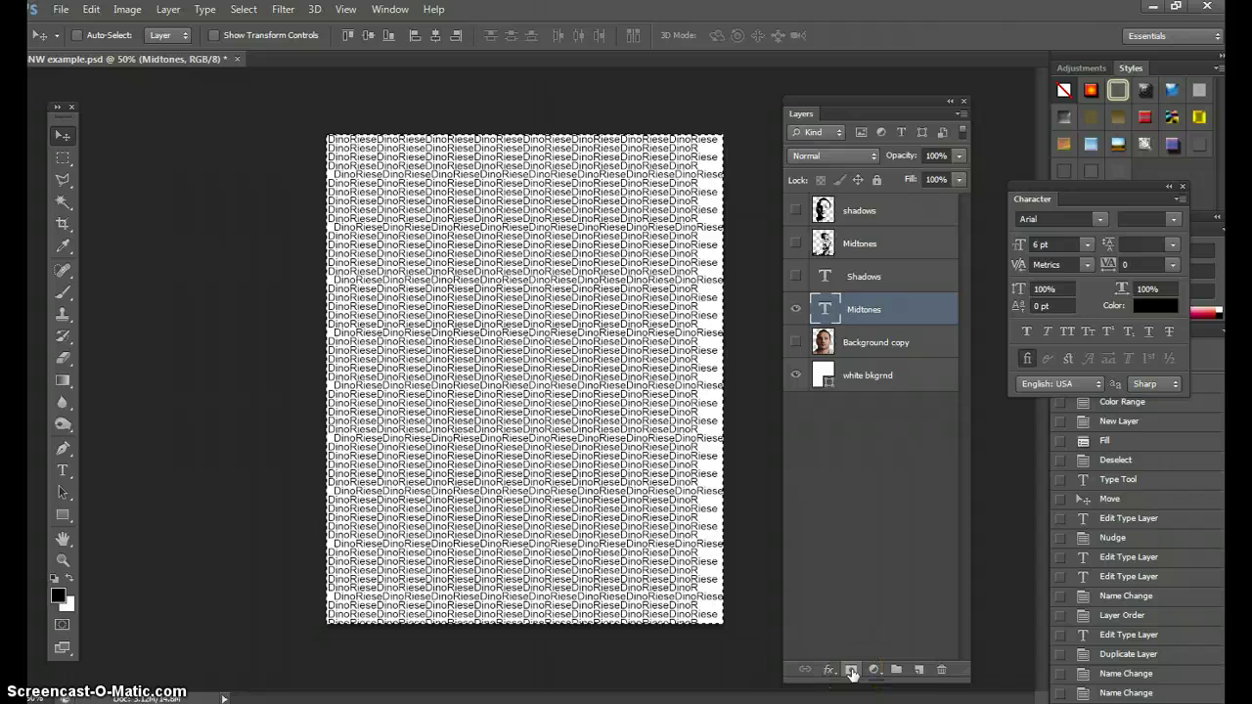
left_click(852, 671)
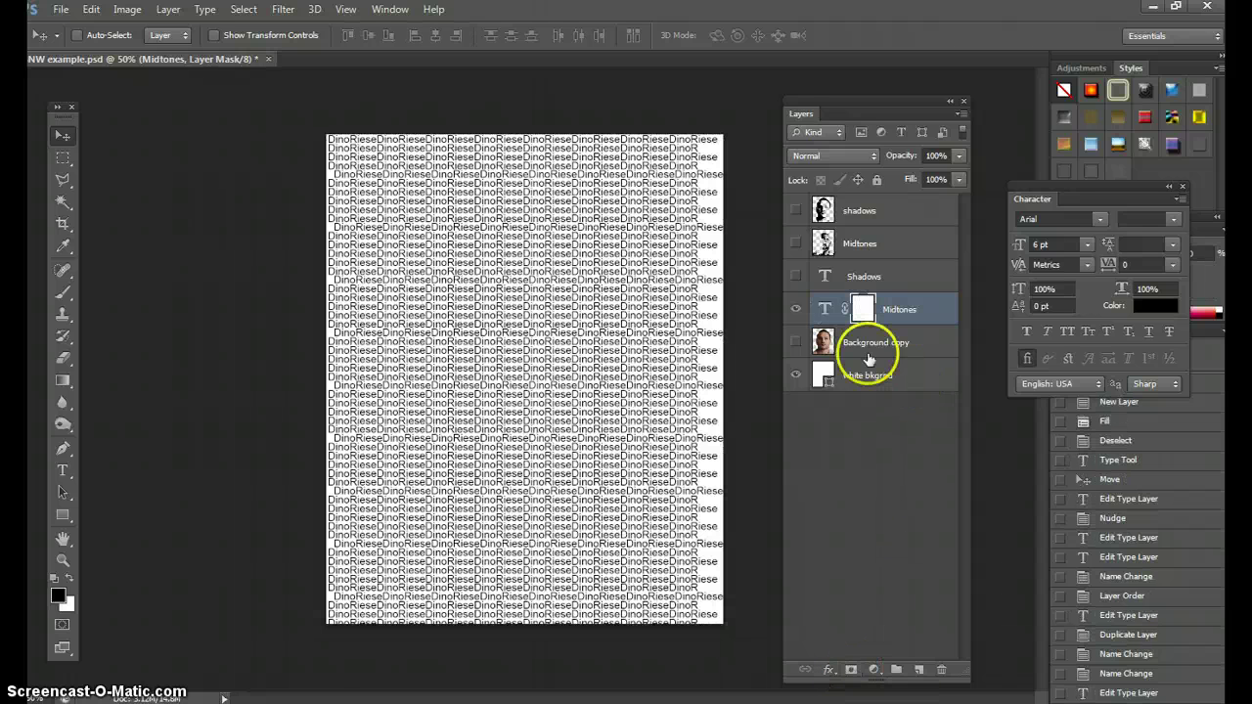
left_click(871, 313)
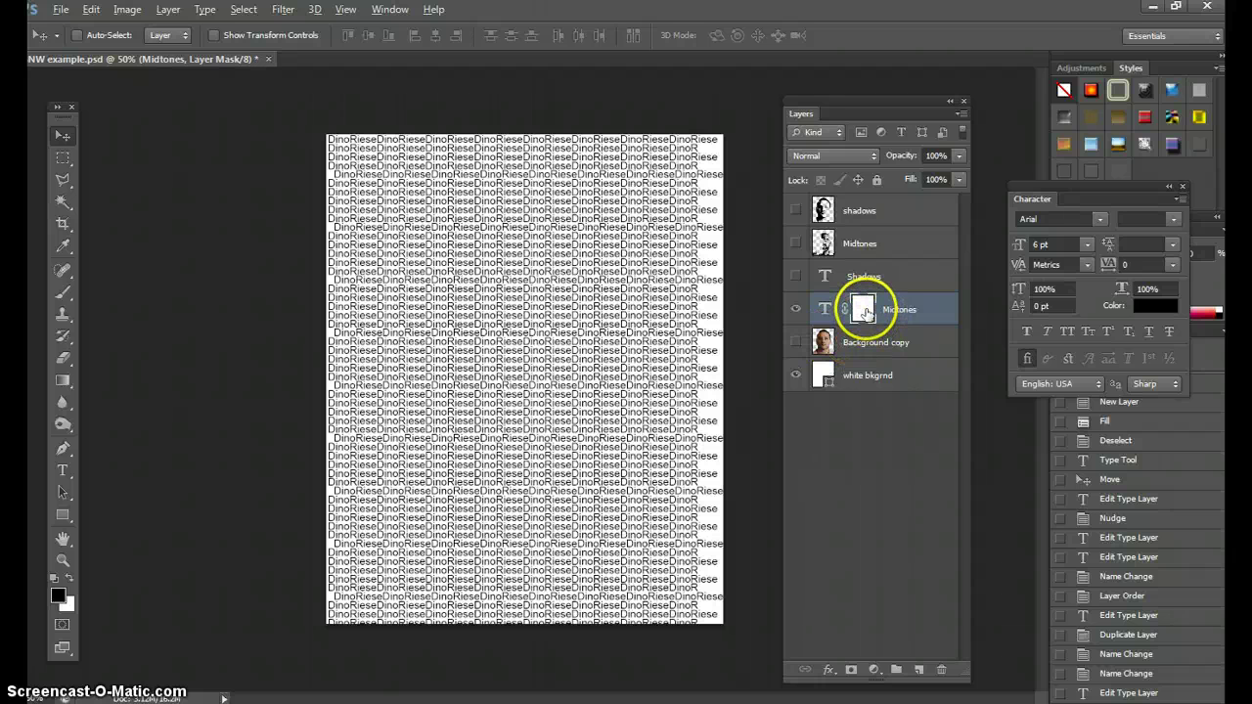
left_click(866, 312, "alt")
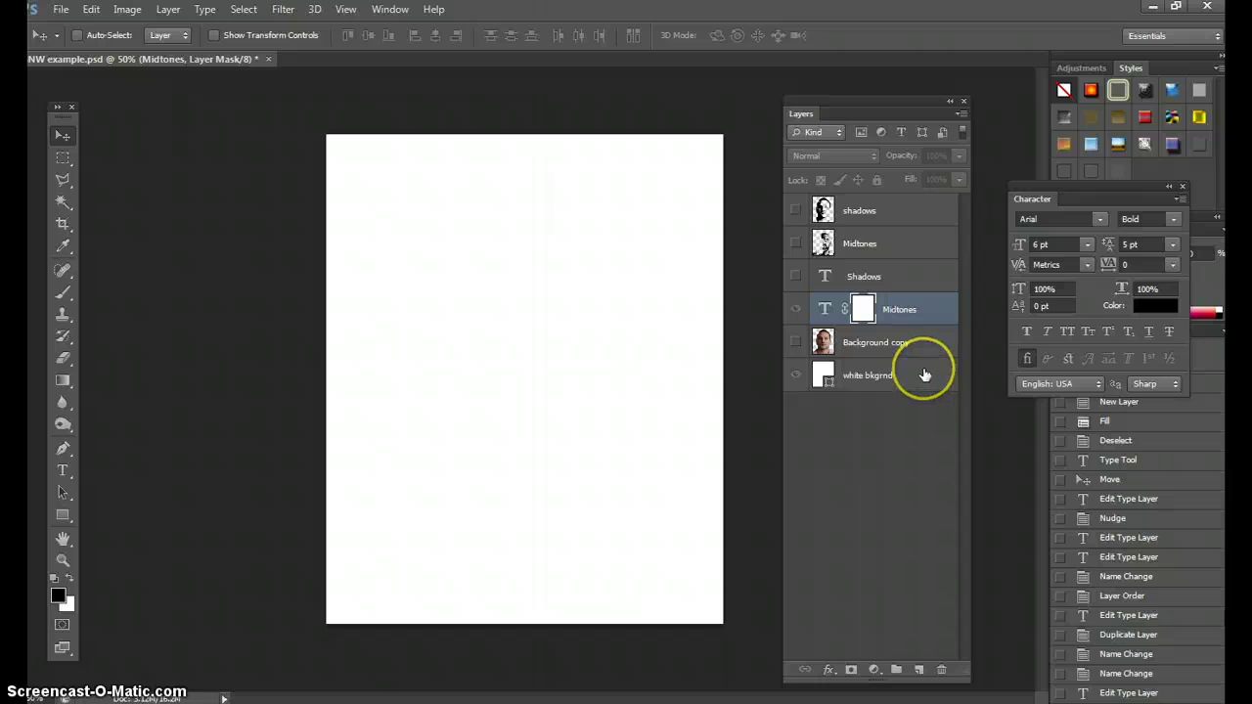
- Paste the face into the Midtones mask, invert it, and check the resulting text portrait
key("ctrl+v")
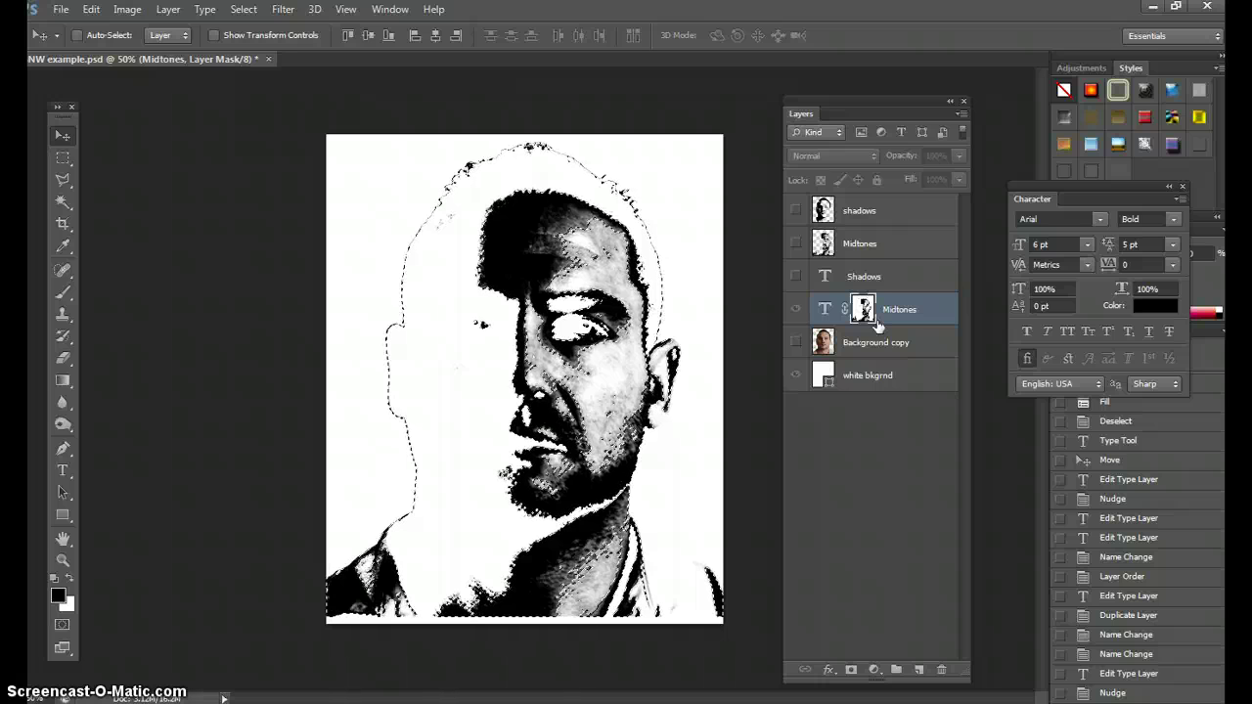
left_click(923, 211)
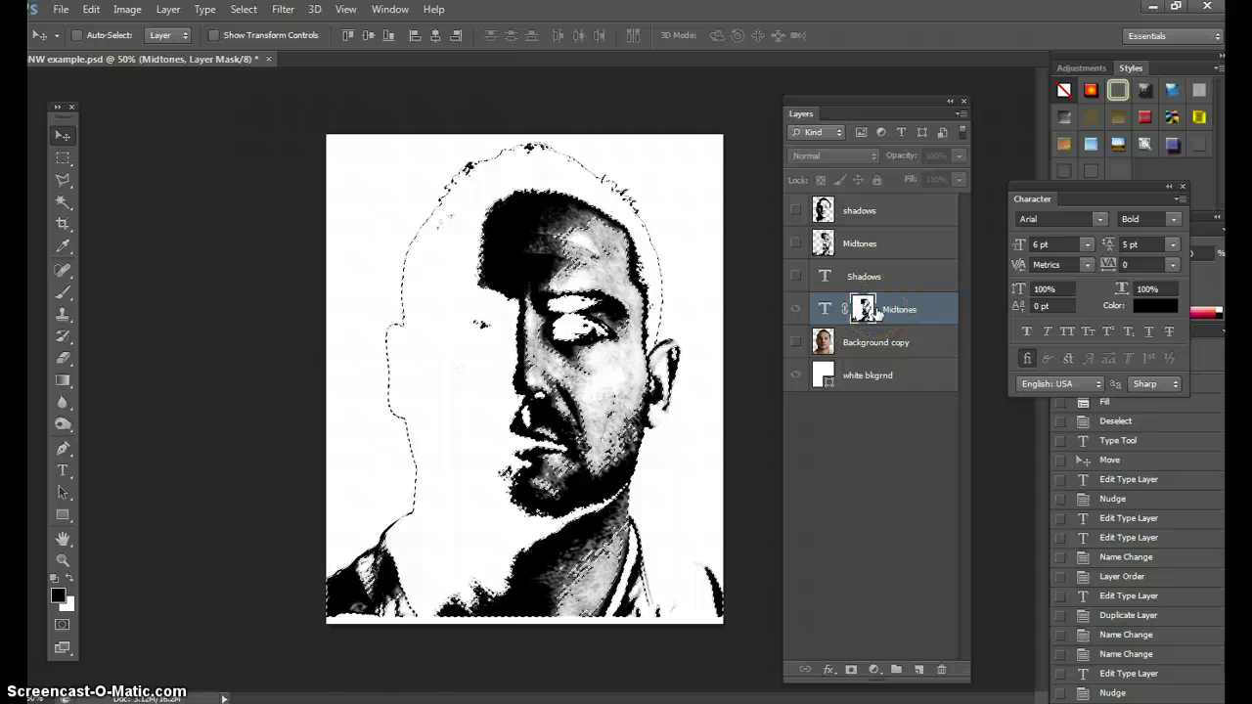
key("ctrl+a")
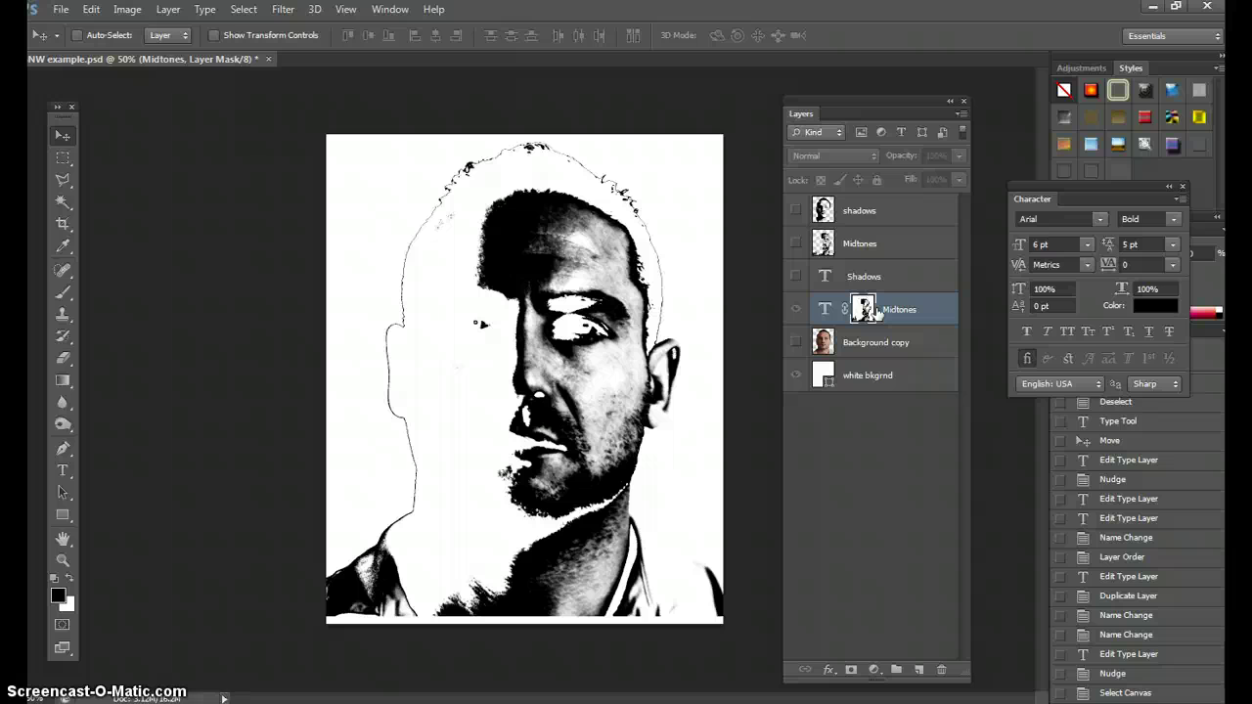
key("ctrl+i")
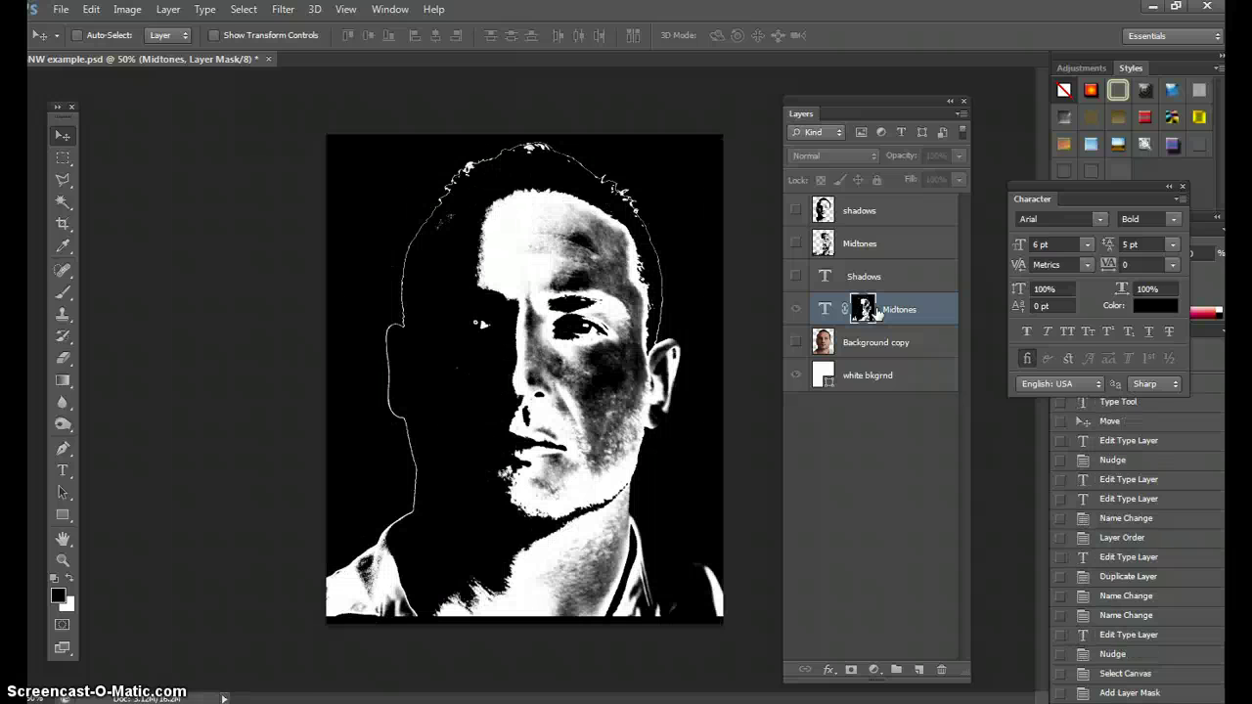
left_click(797, 313)
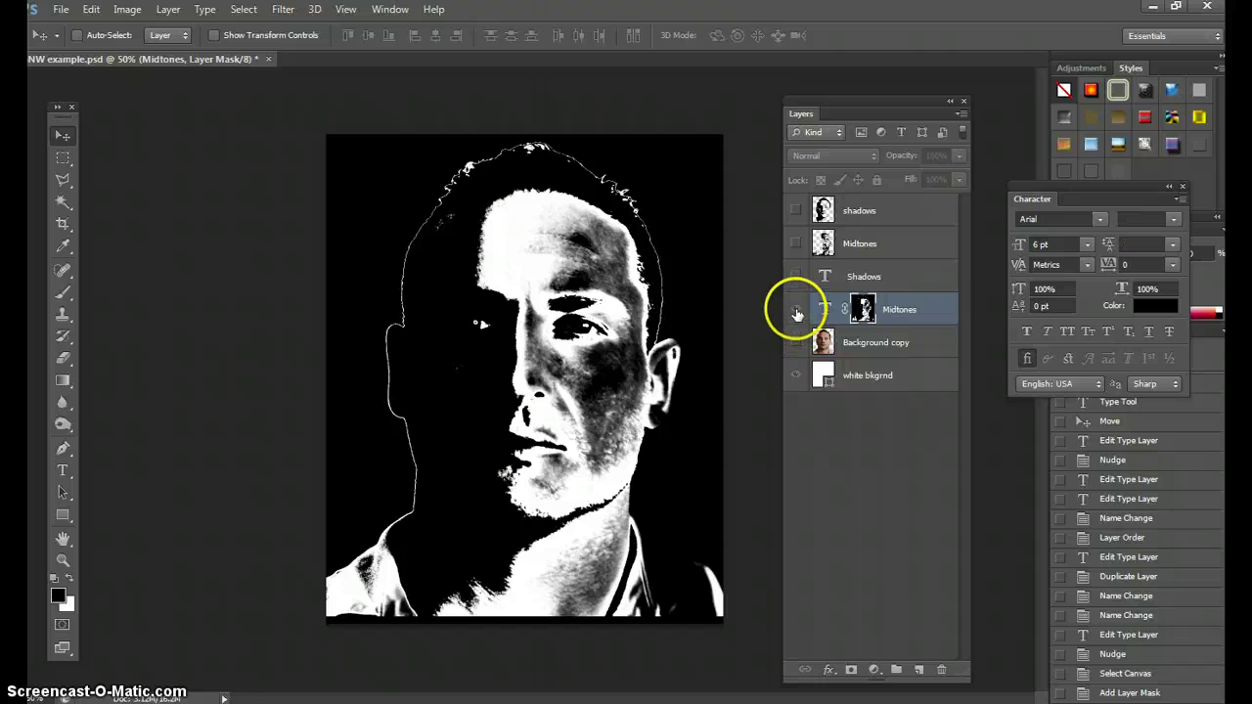
left_click_drag(797, 311, 796, 311)
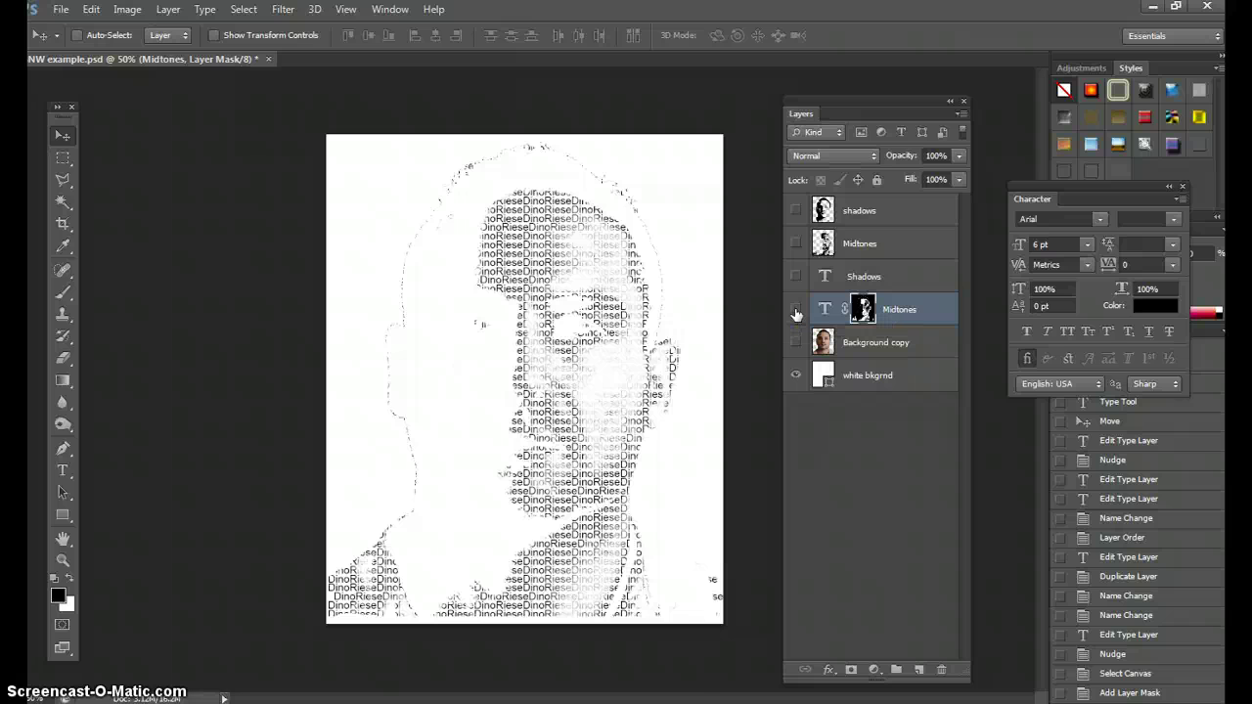
left_click(796, 311)
left_click(795, 311)
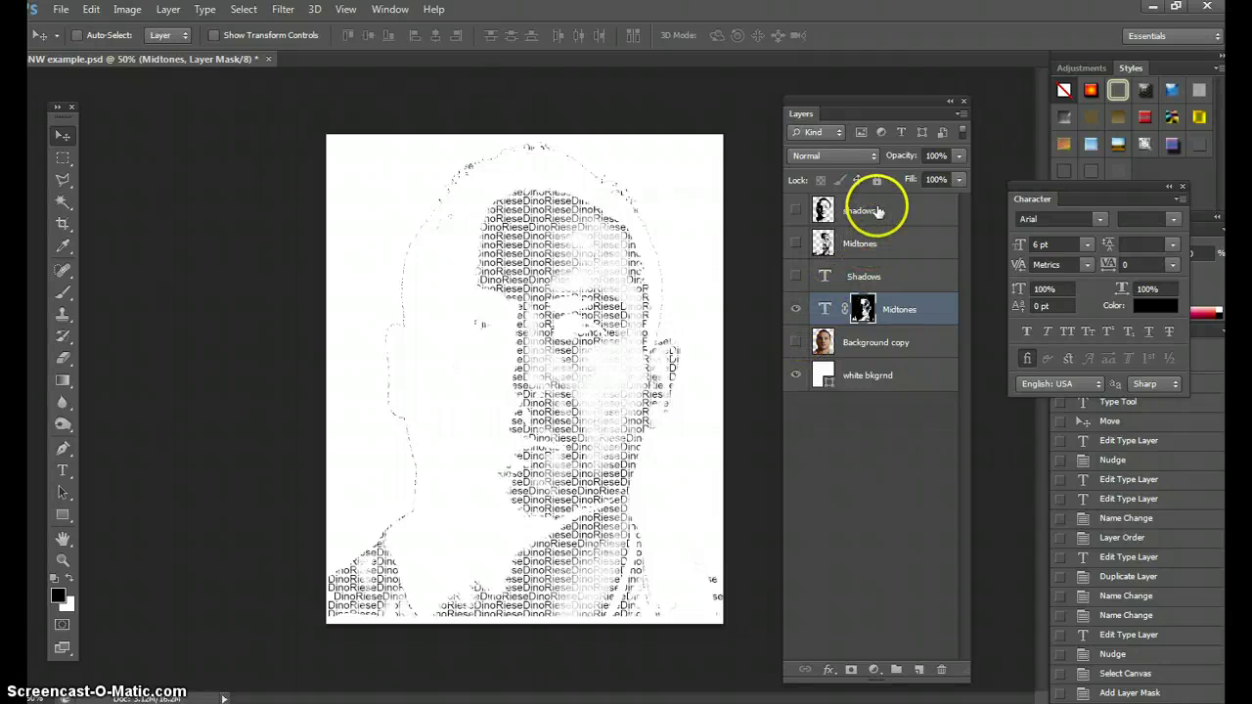
- Hide the Midtones text, briefly show and use the black-and-white shadows face, then hide it
left_click(885, 208)
left_click(795, 310)
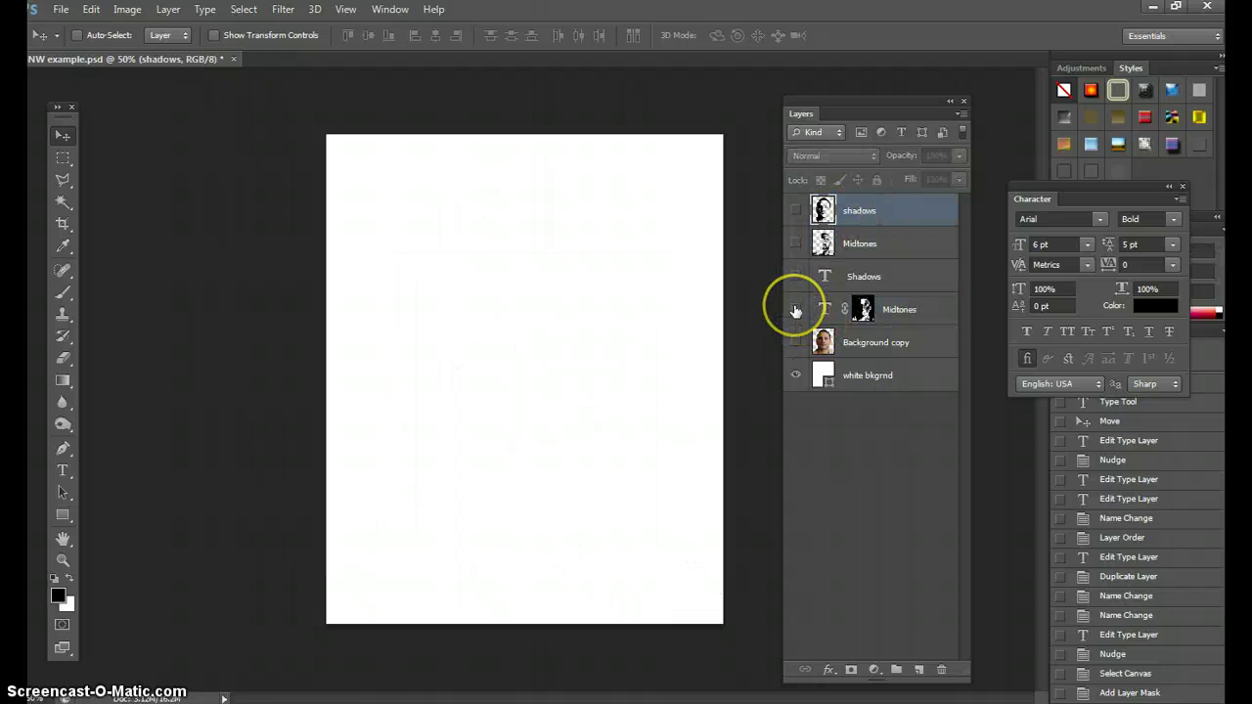
left_click(795, 210)
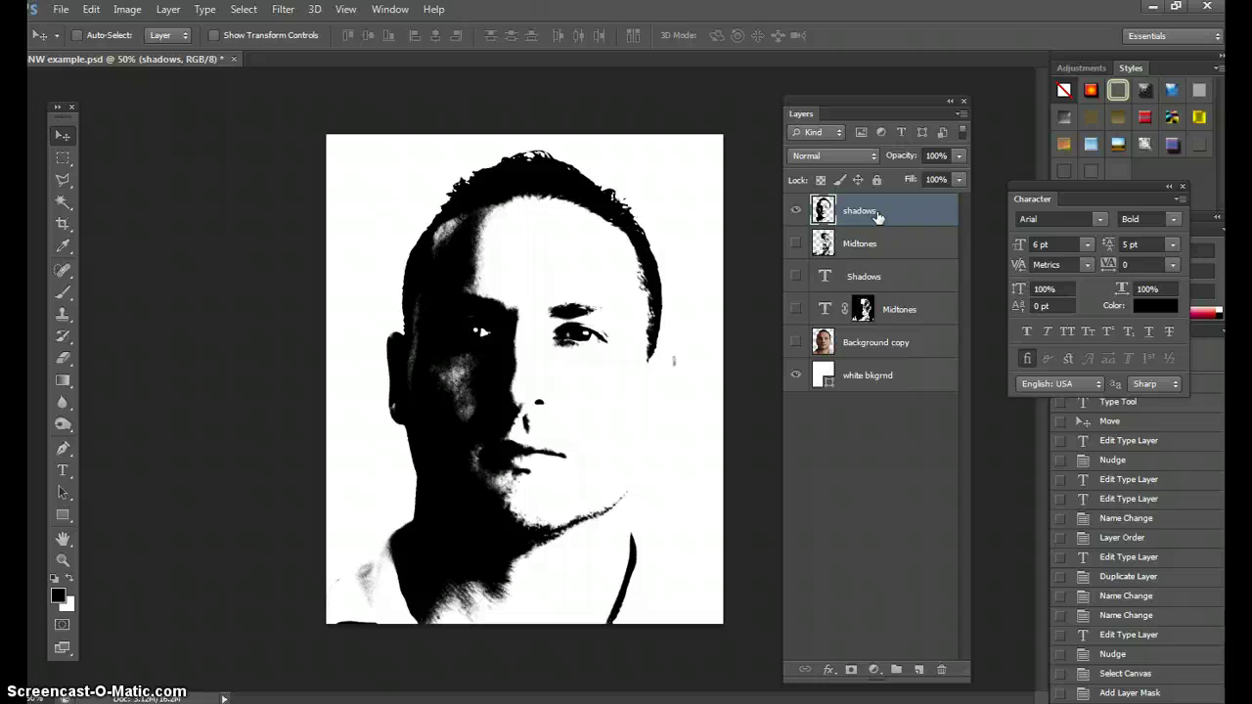
key("ctrl+v")
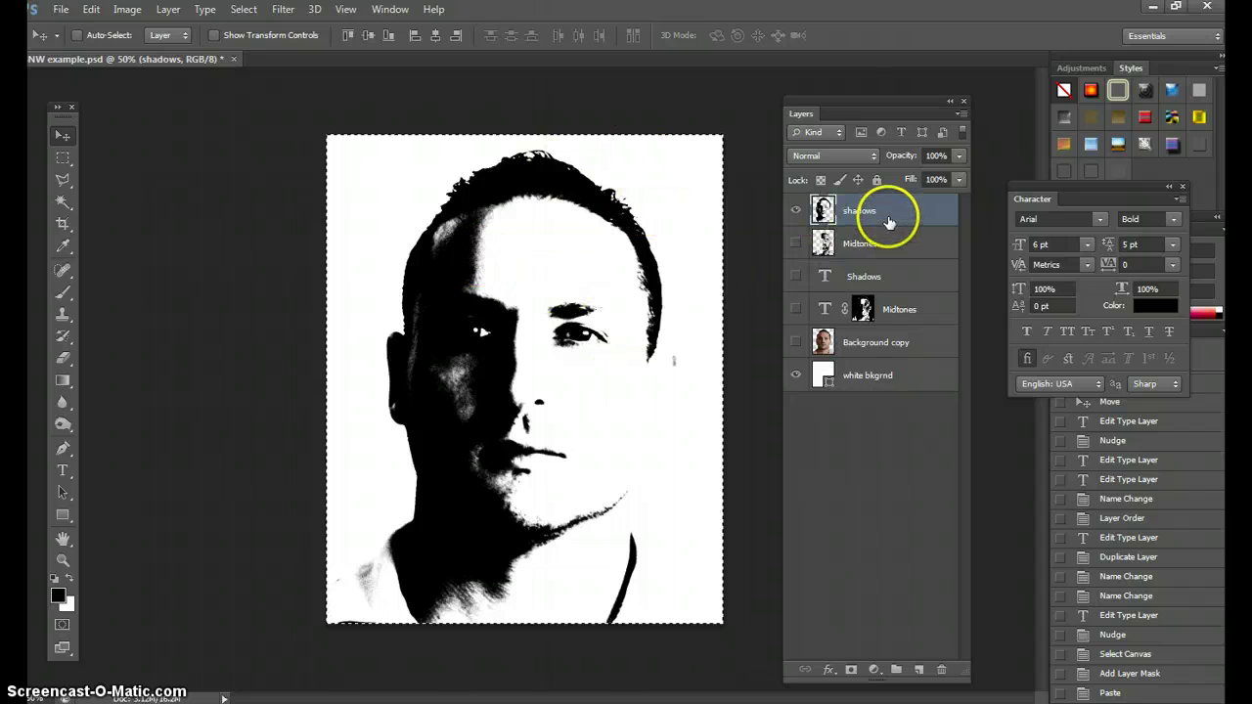
left_click(795, 210)
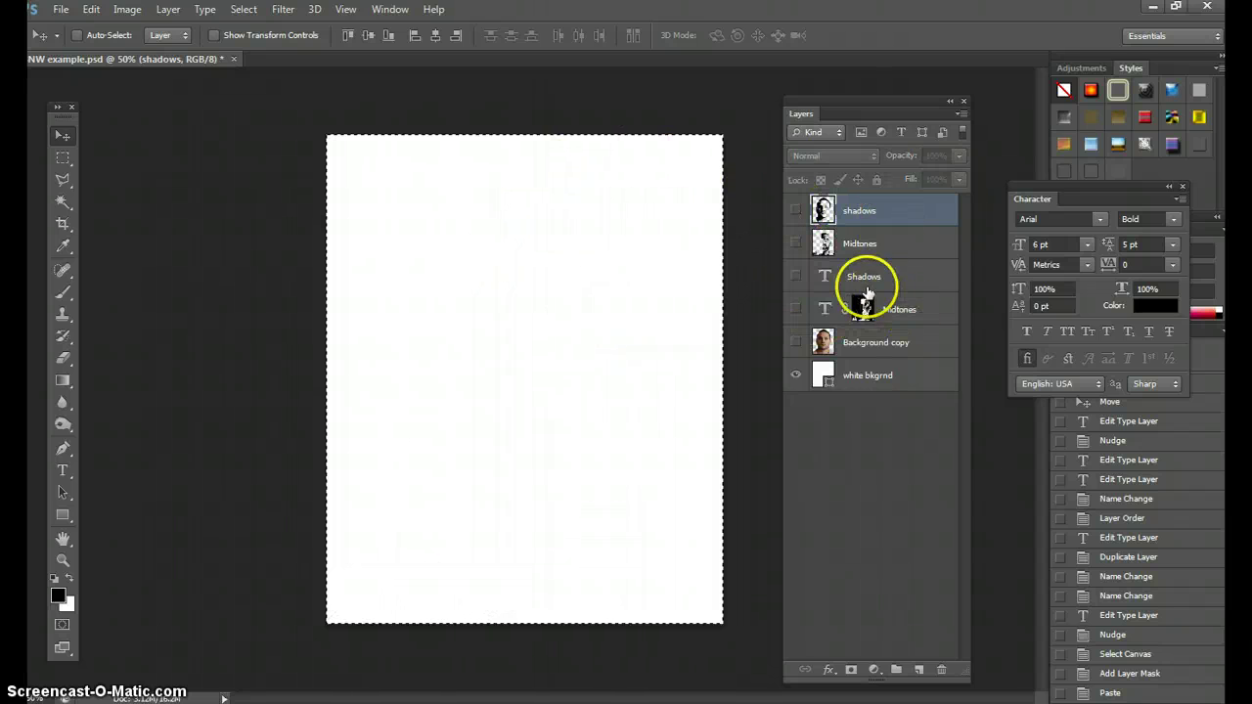
- Show the Shadows text layer, add a layer mask, and invert it in mask view
left_click(801, 279)
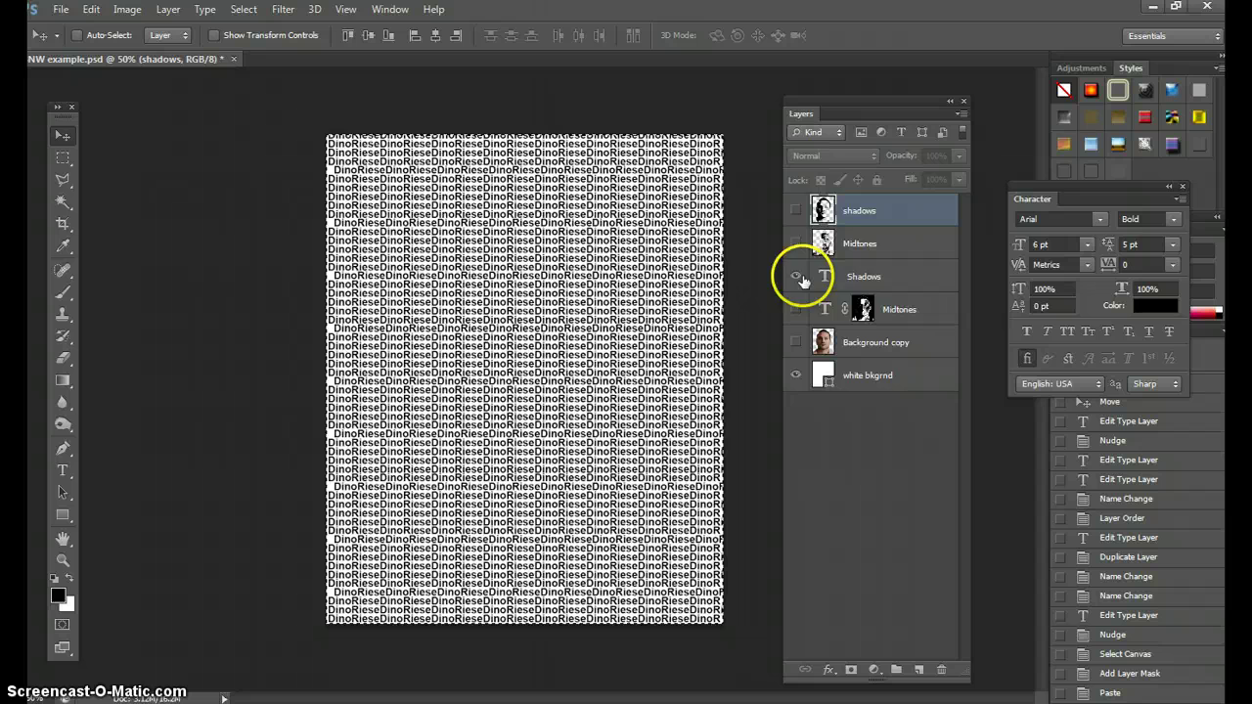
left_click(876, 279)
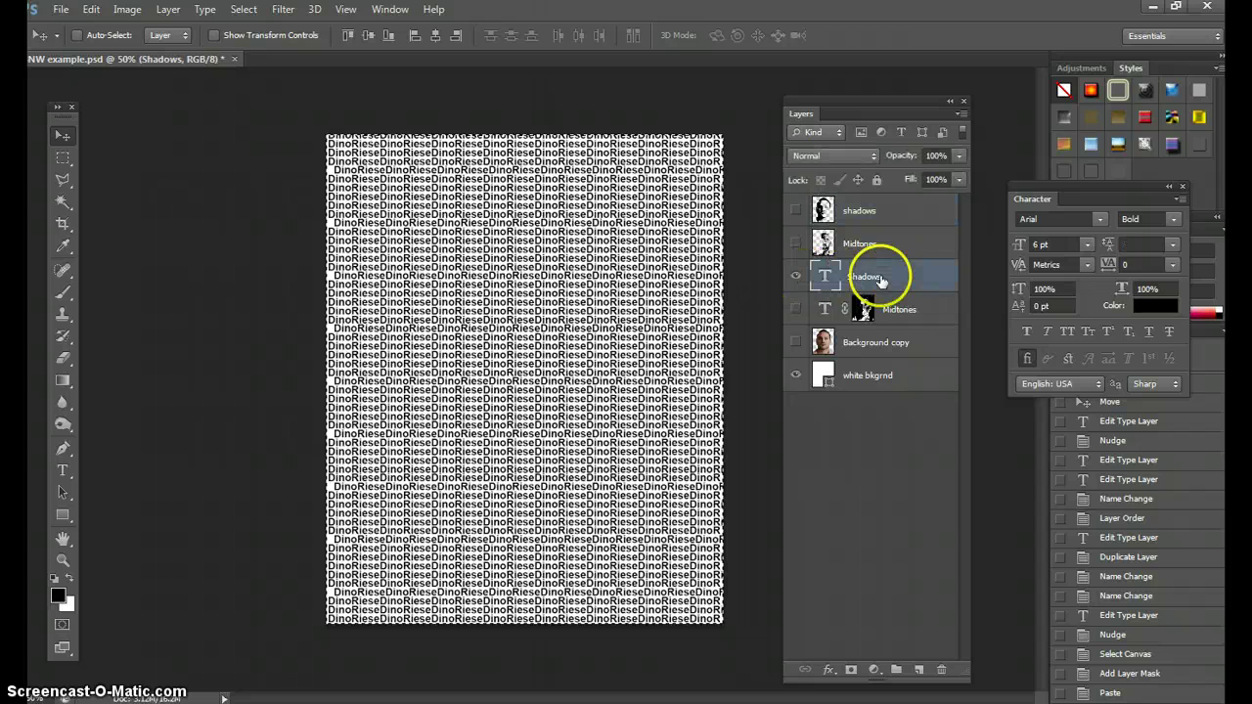
left_click(851, 670)
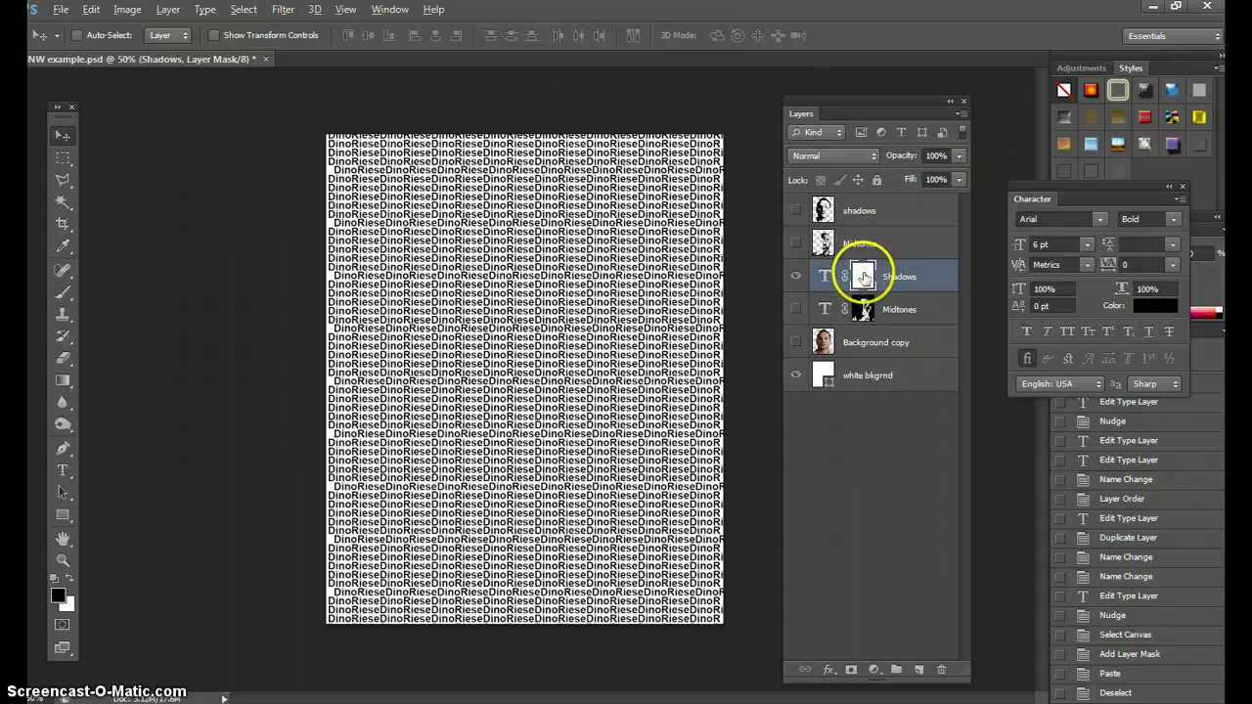
left_click(864, 276, "alt")
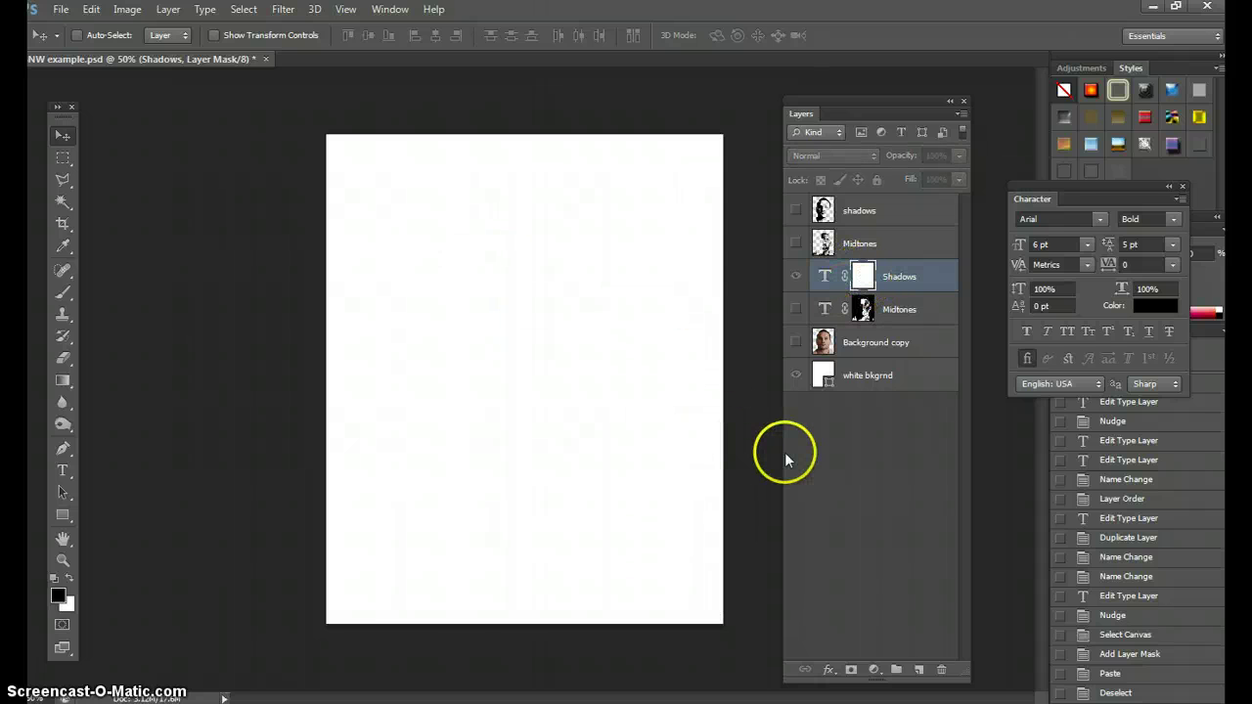
key("ctrl+i")
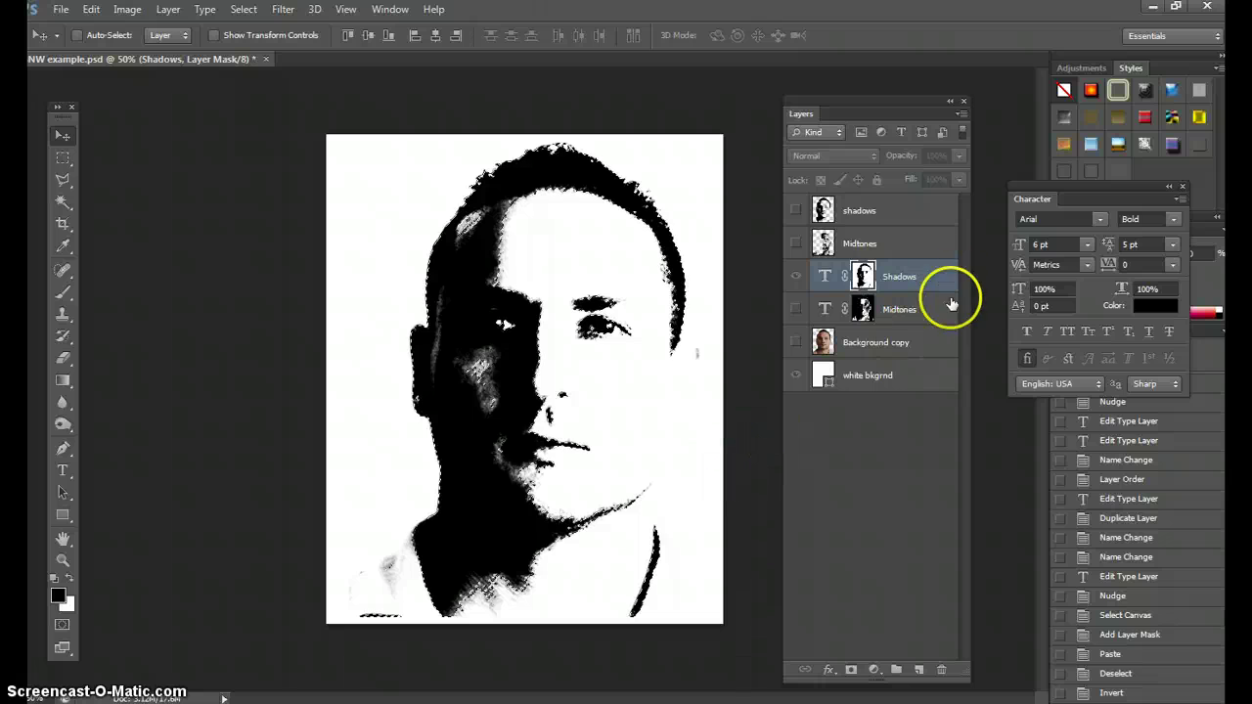
- Invert the Shadows mask once more and return to the composite text portrait
left_click(910, 466)
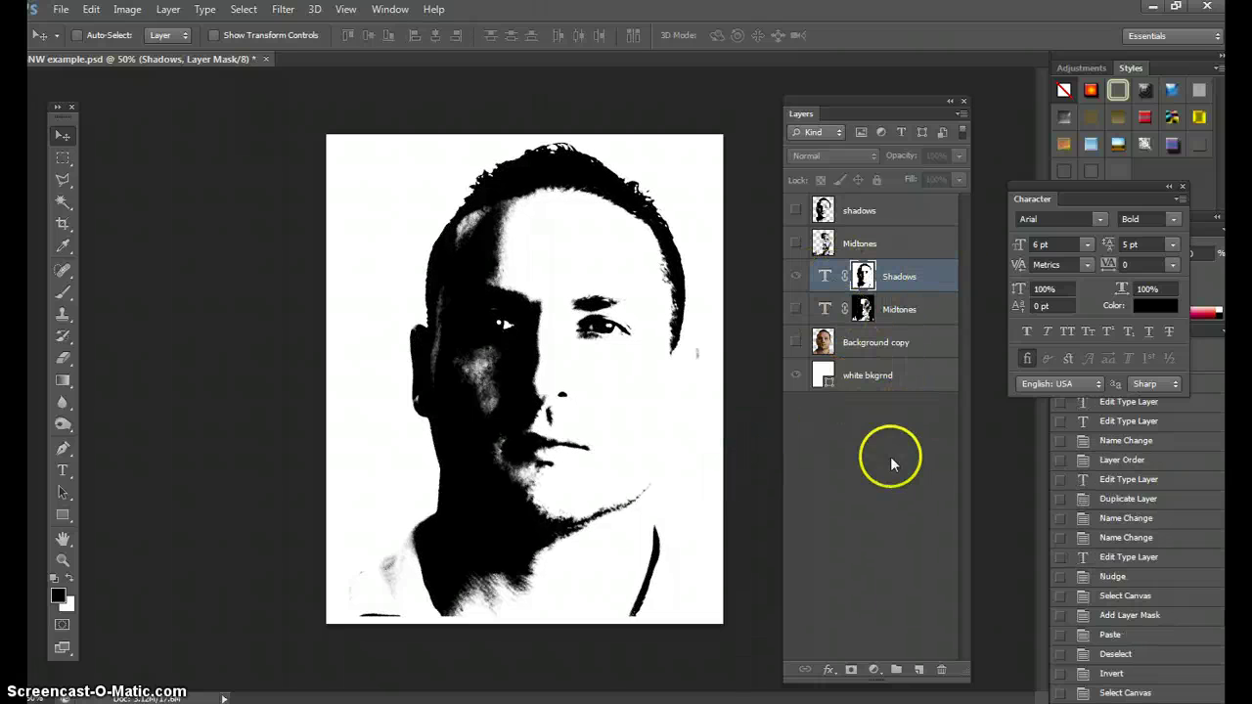
key("ctrl+i")
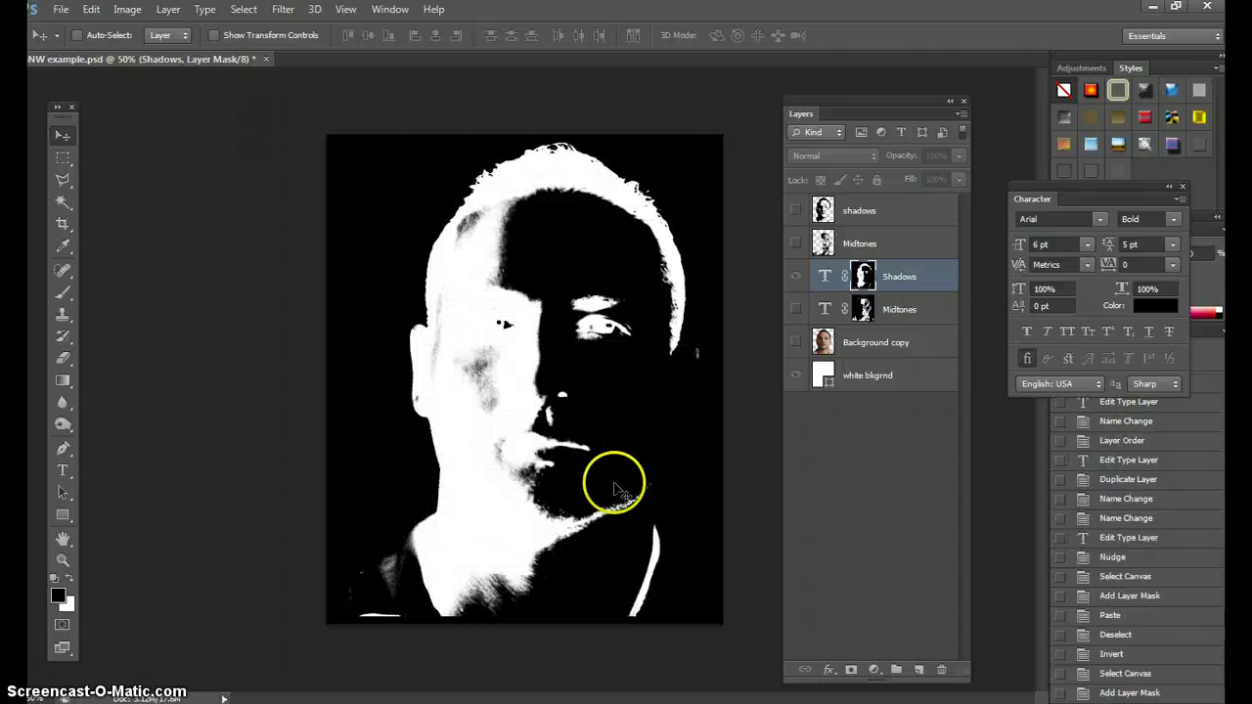
left_click(796, 314)
- Compare the Midtones and Shadows text layers, then show the colour photo behind the text
left_click(795, 311)
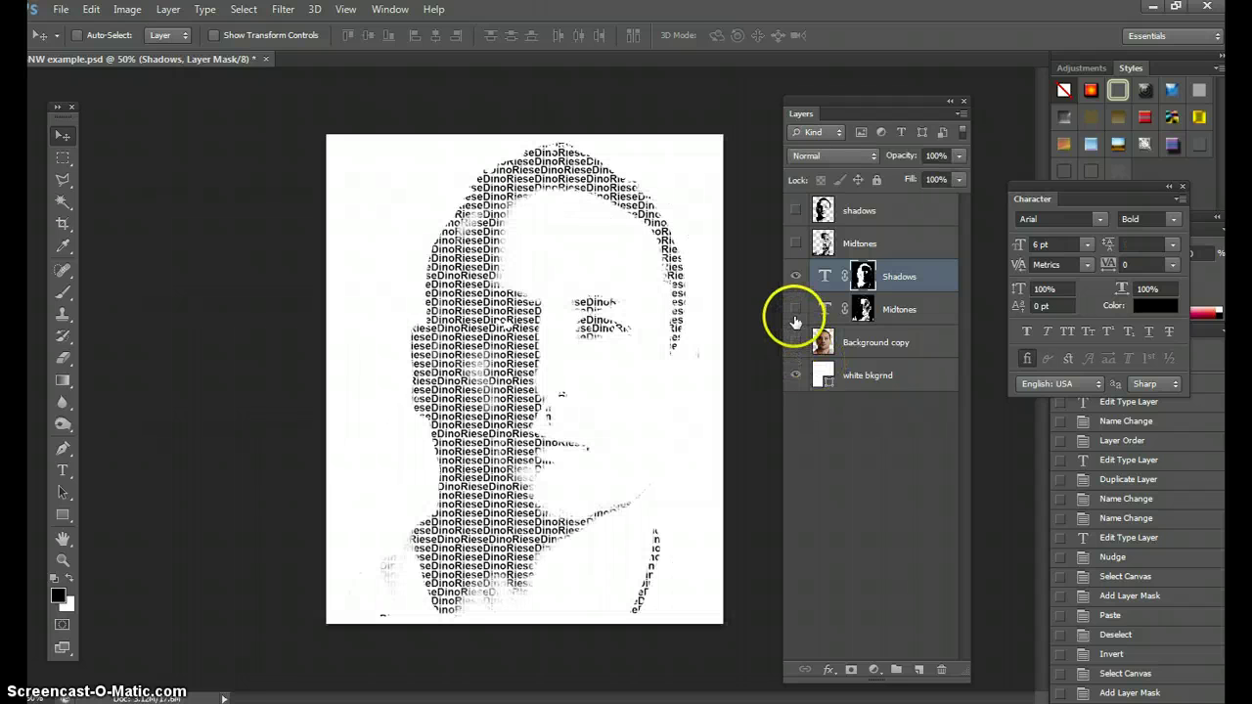
left_click(796, 311)
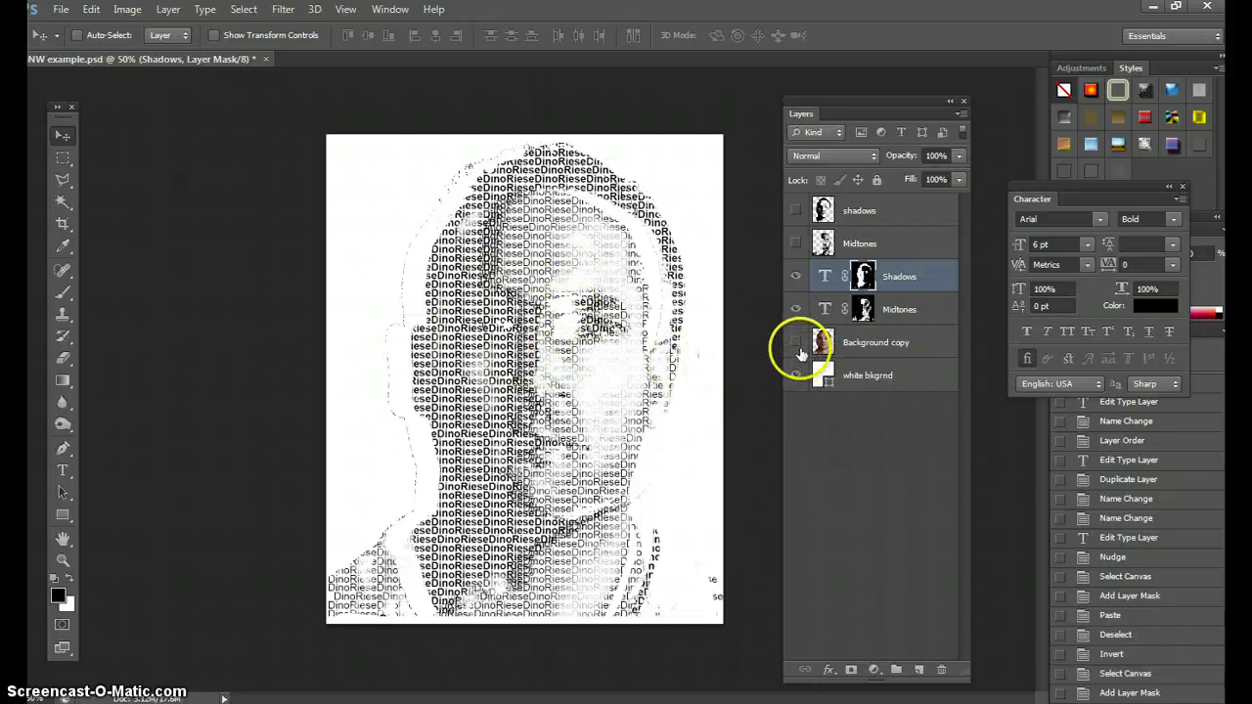
left_click(796, 277)
left_click(795, 277)
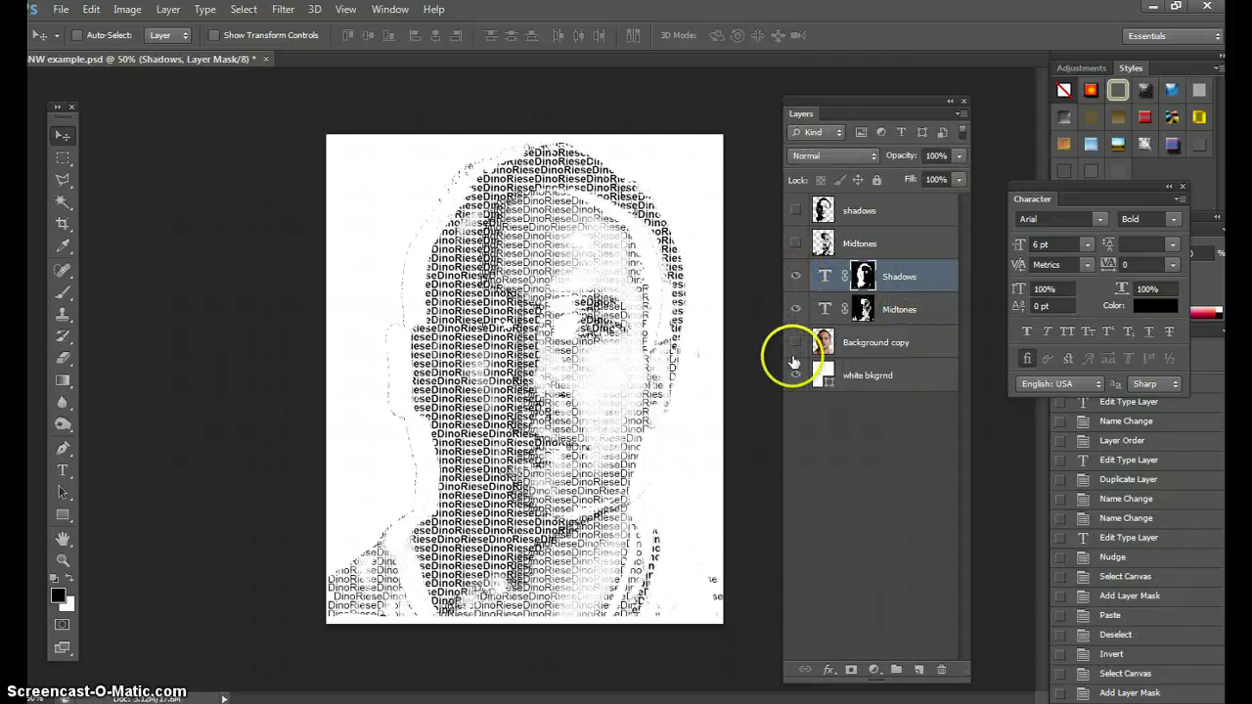
left_click(796, 343)
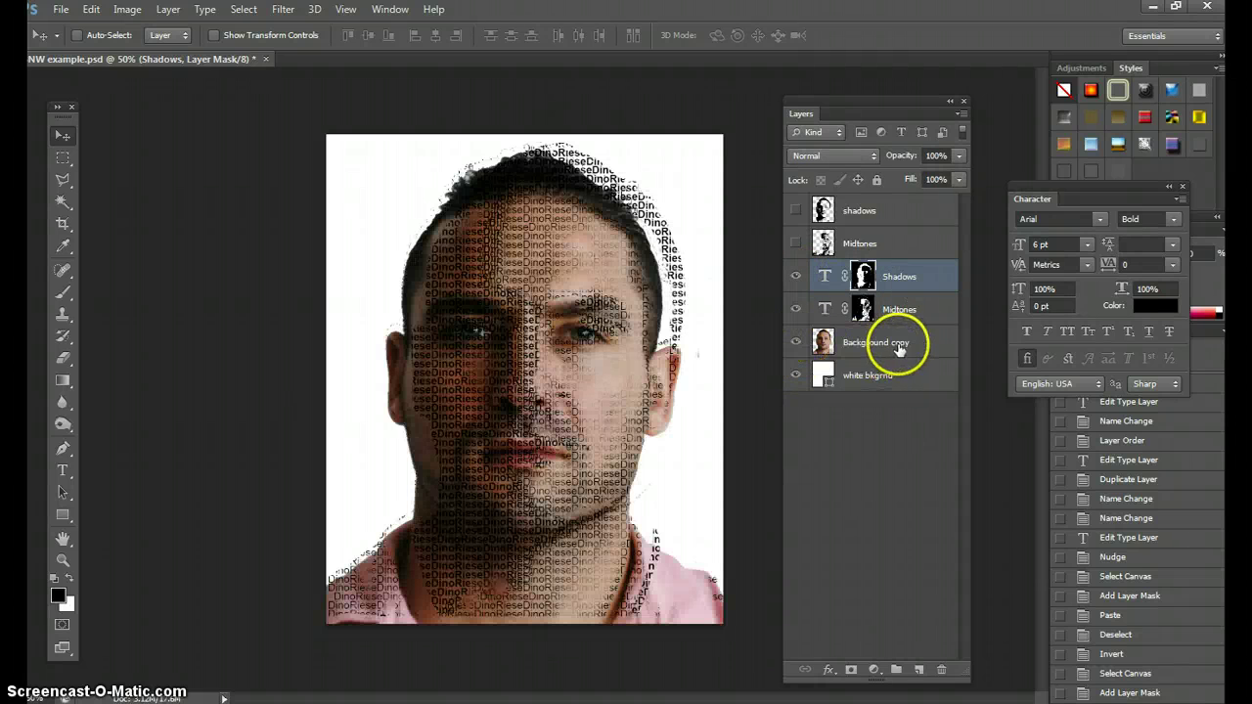
left_click(795, 309)
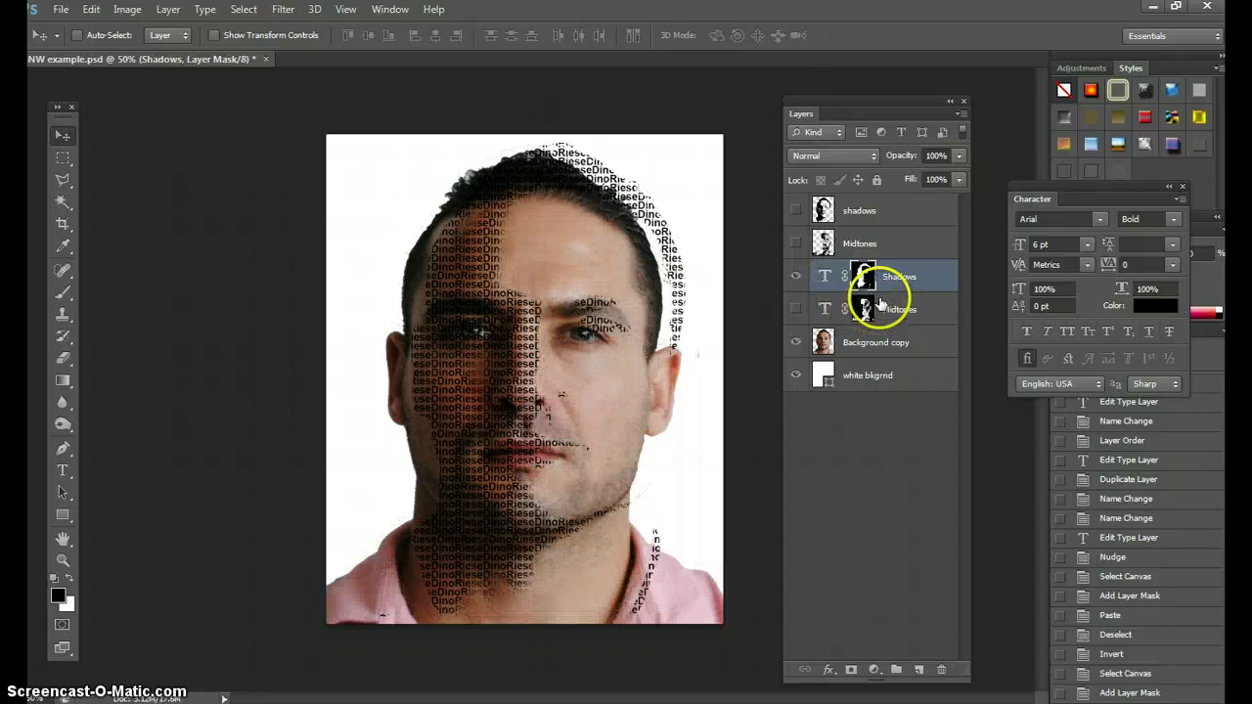
- Nudge the Shadows text two pixels left, then swap to Midtones and clear the selection
left_click(900, 276)
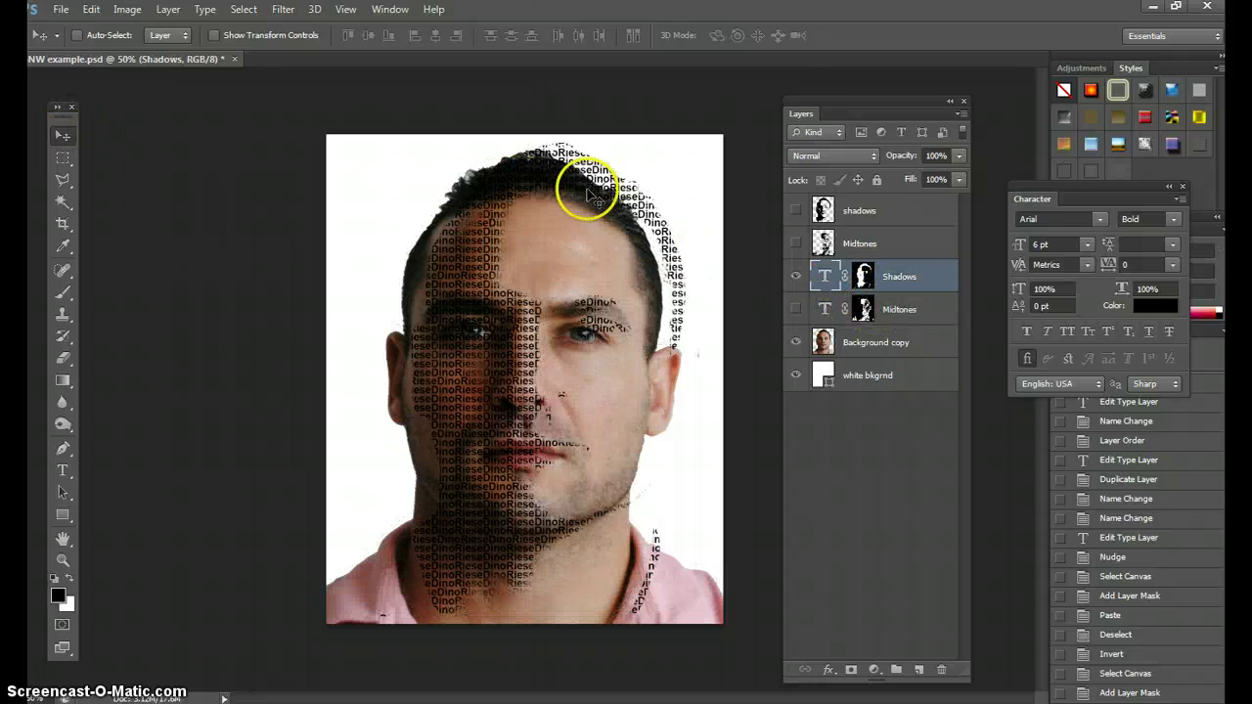
key("Left")
key("Left")
key("Left")
key("Left")
key("Left")
key("Left")
key("Left")
key("Left")
key("Left")
key("Left")
key("Left")
key("Left")
key("Left")
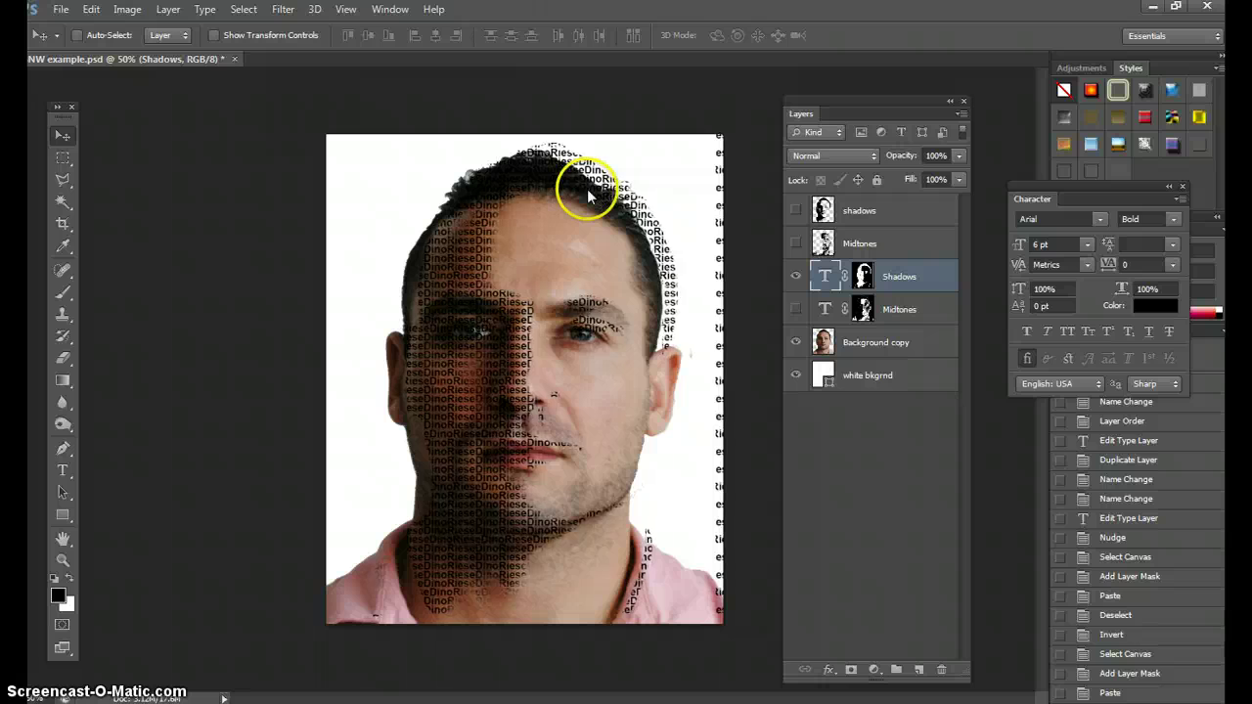
key("Left")
key("Left")
key("Left")
key("Left")
key("Left")
key("Left")
key("Left")
key("Left")
key("Left")
key("Left")
key("Left")
key("Left")
key("Left")
key("Left")
key("Left")
key("Left")
key("Left")
key("Left")
key("Left")
key("Left")
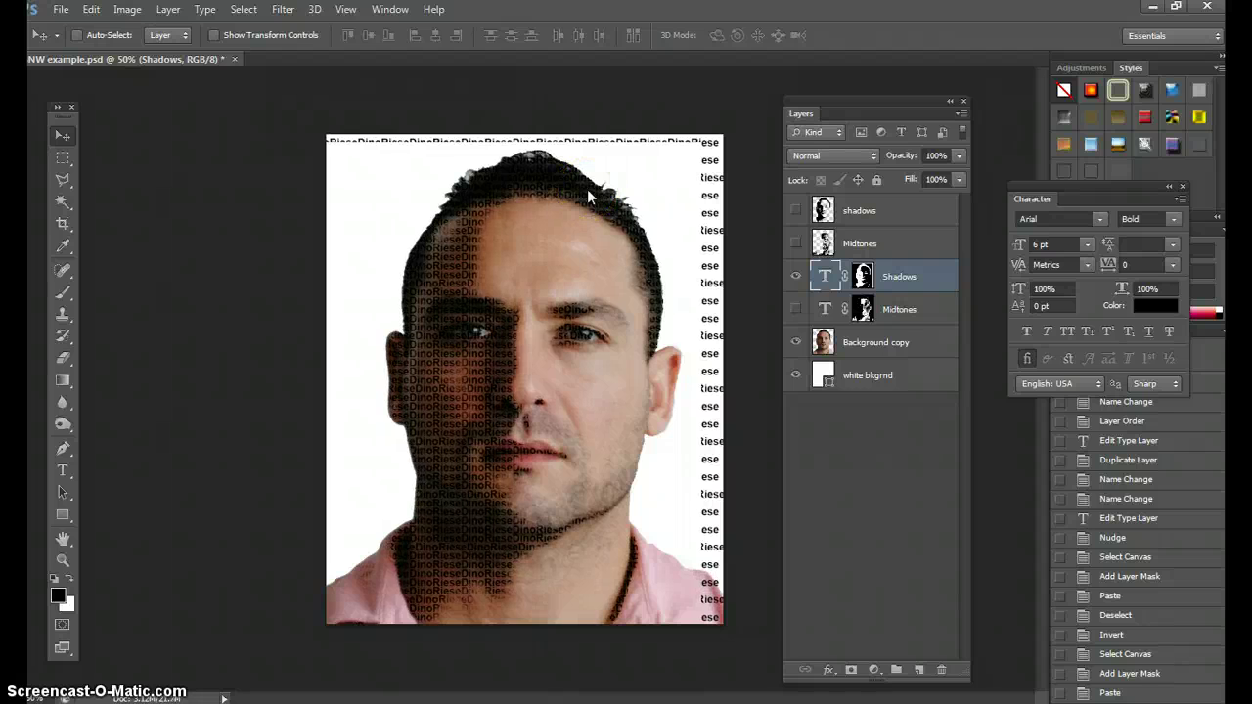
left_click(796, 278)
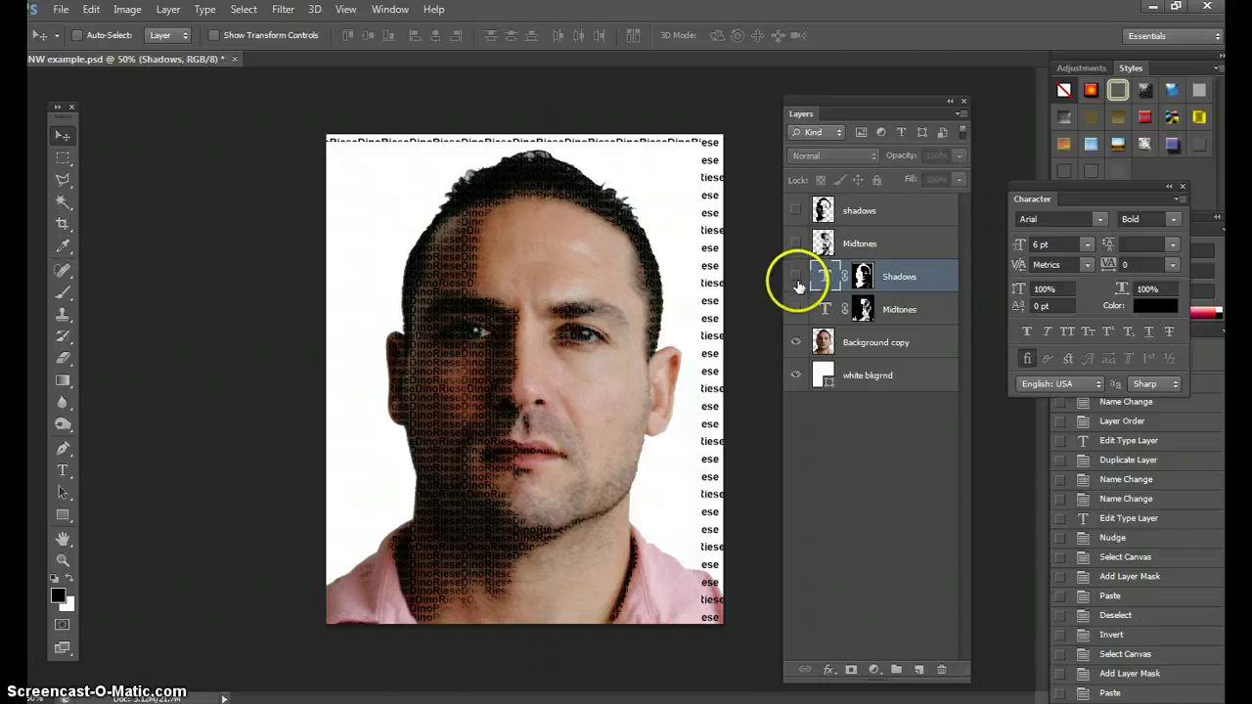
left_click(795, 309)
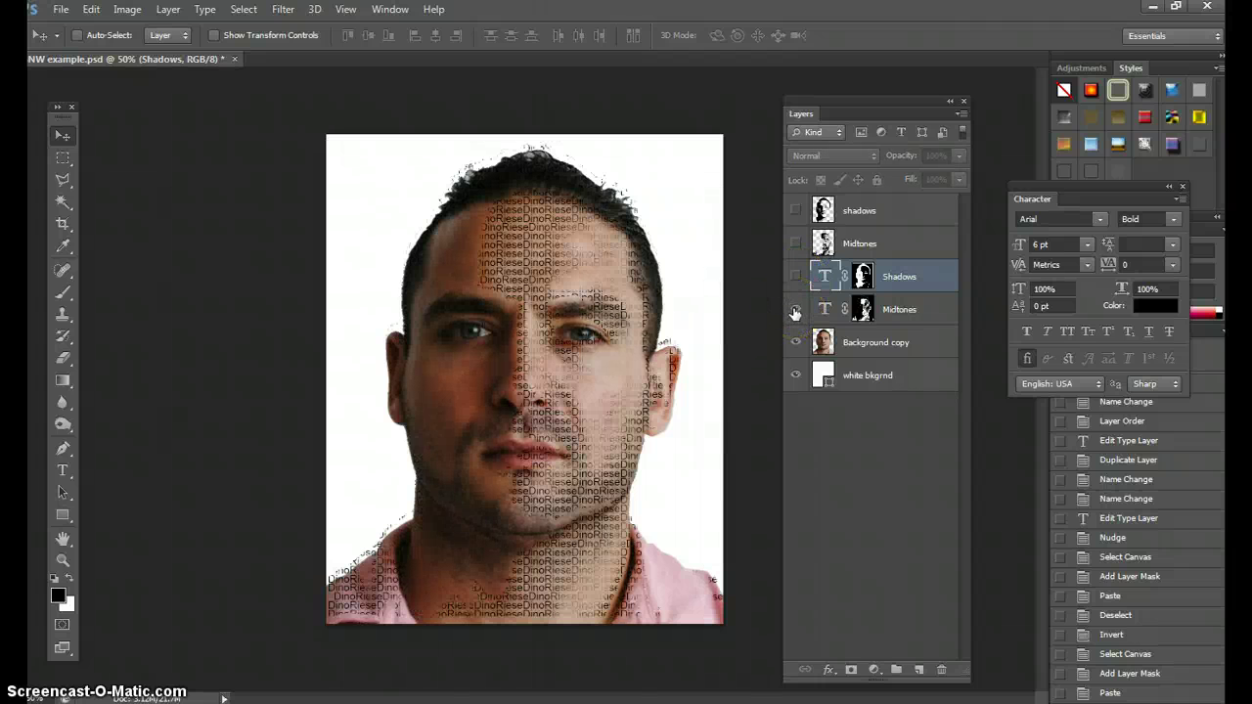
left_click(769, 299)
key("ctrl+d")
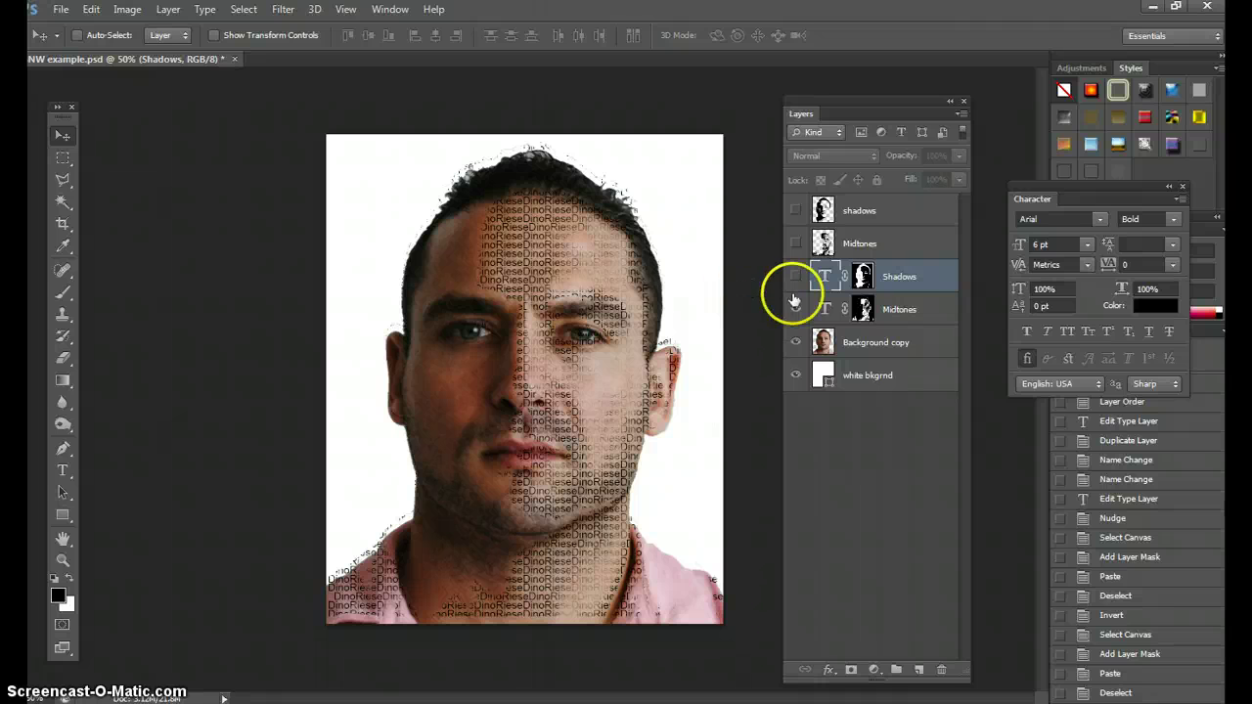
- Fine-tune the Shadows text position against the photo with single-pixel nudges in each direction
left_click(795, 276)
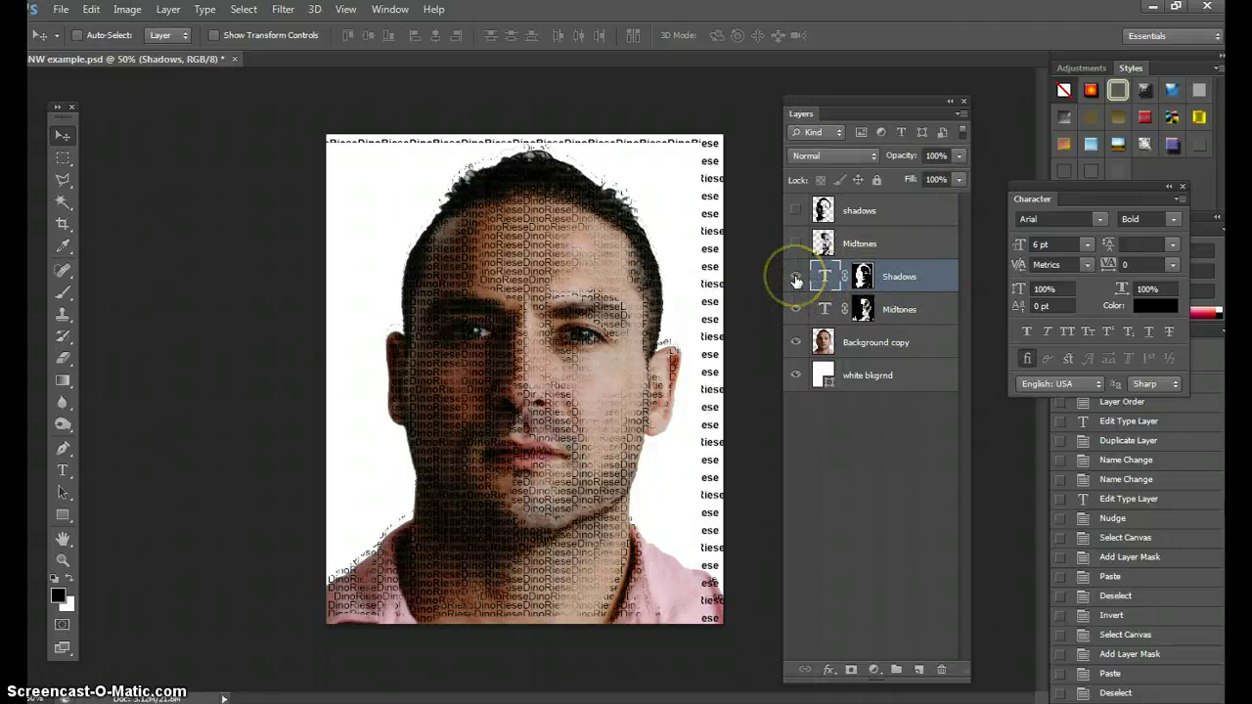
key("Up")
key("Up")
key("Up")
key("Up")
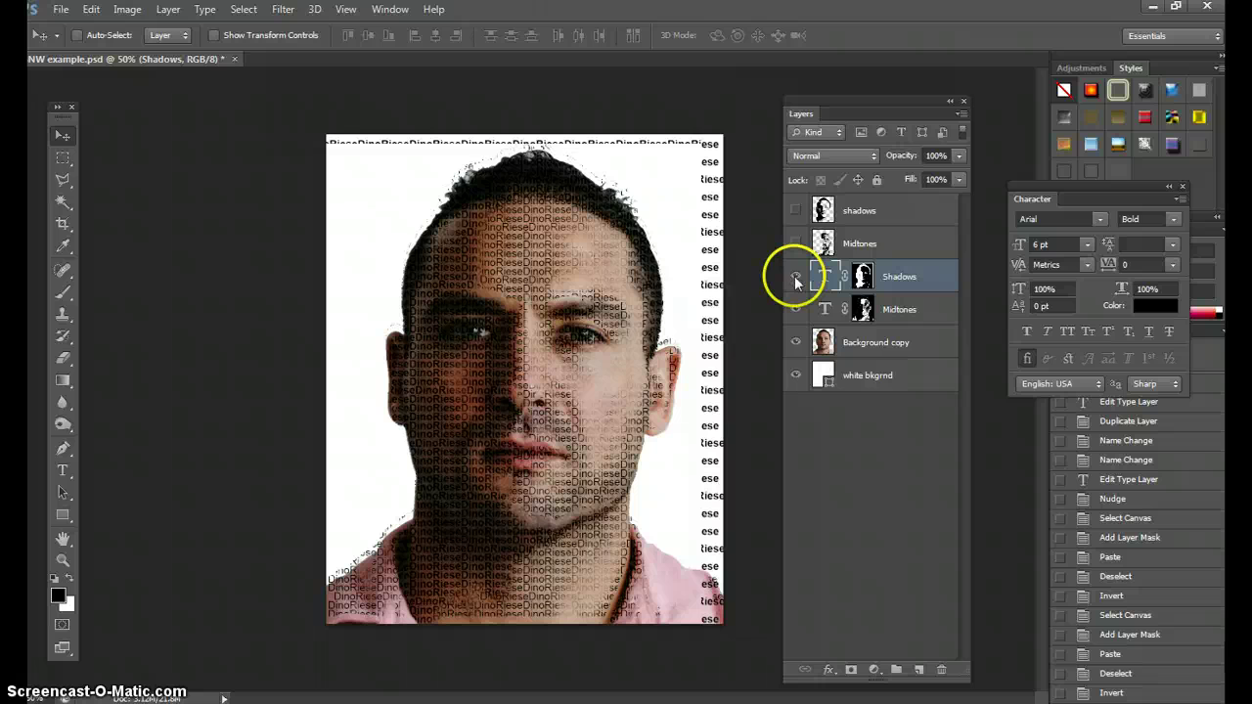
key("Down")
key("Down")
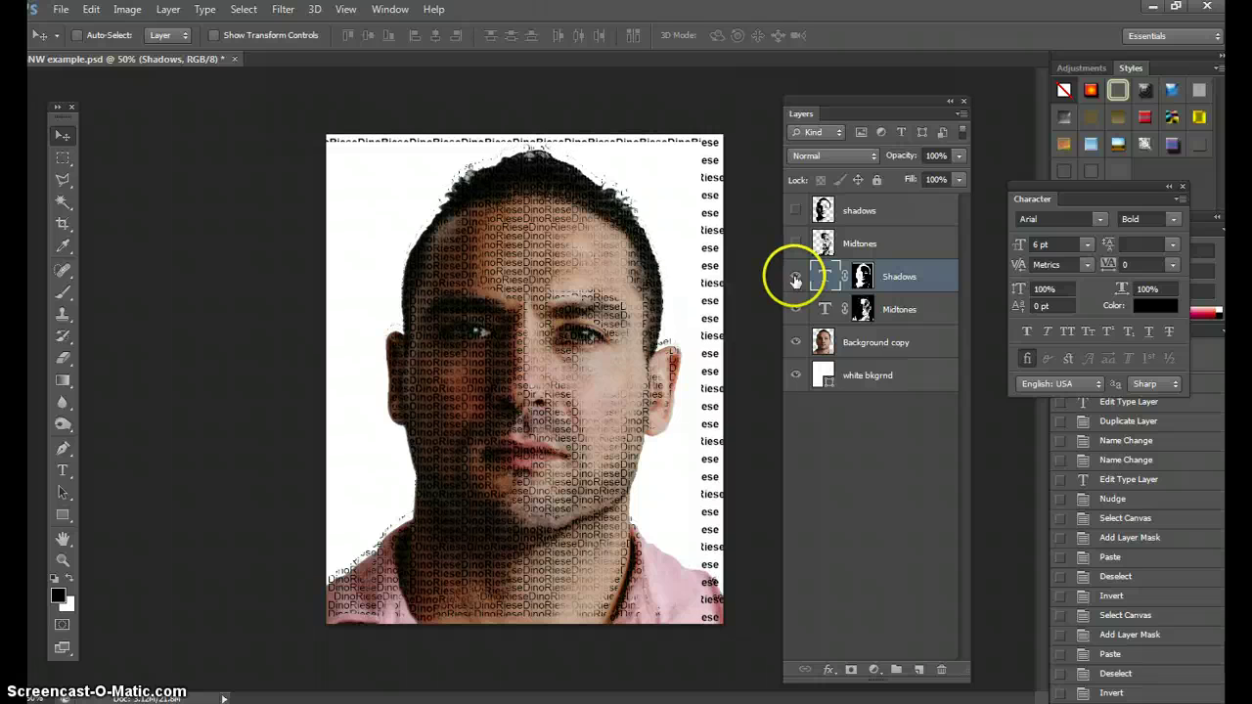
left_click(795, 310)
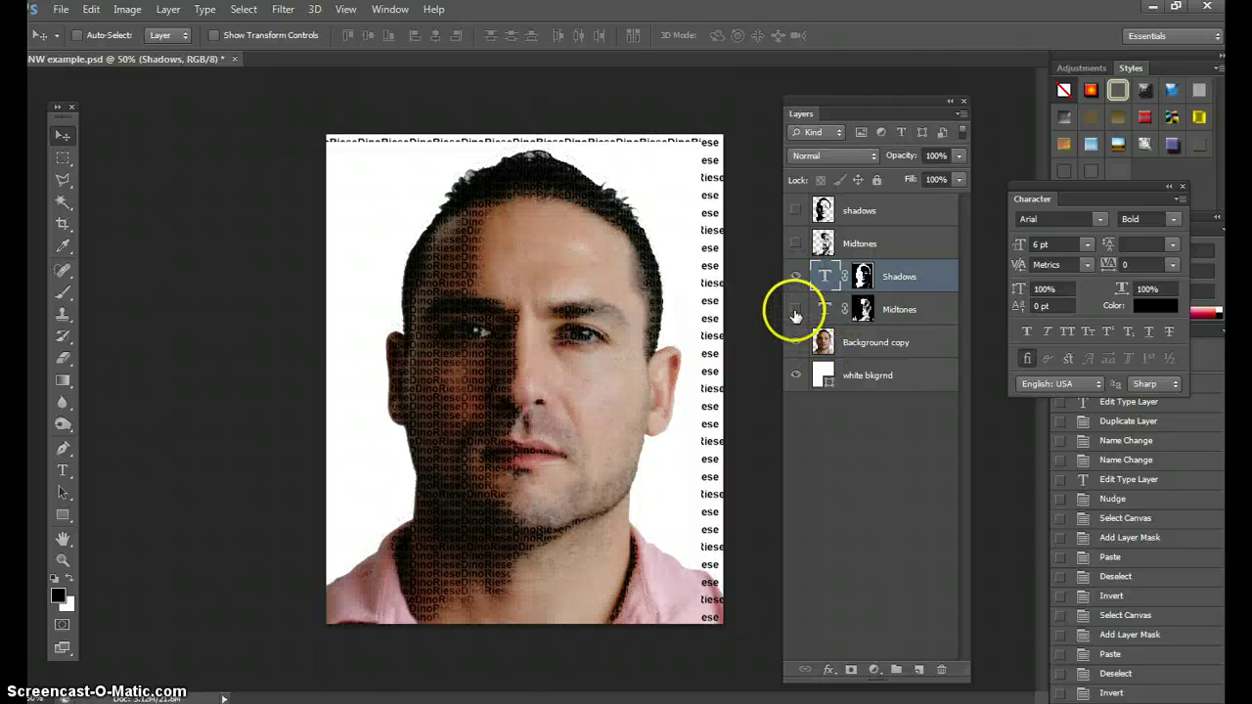
key("Left")
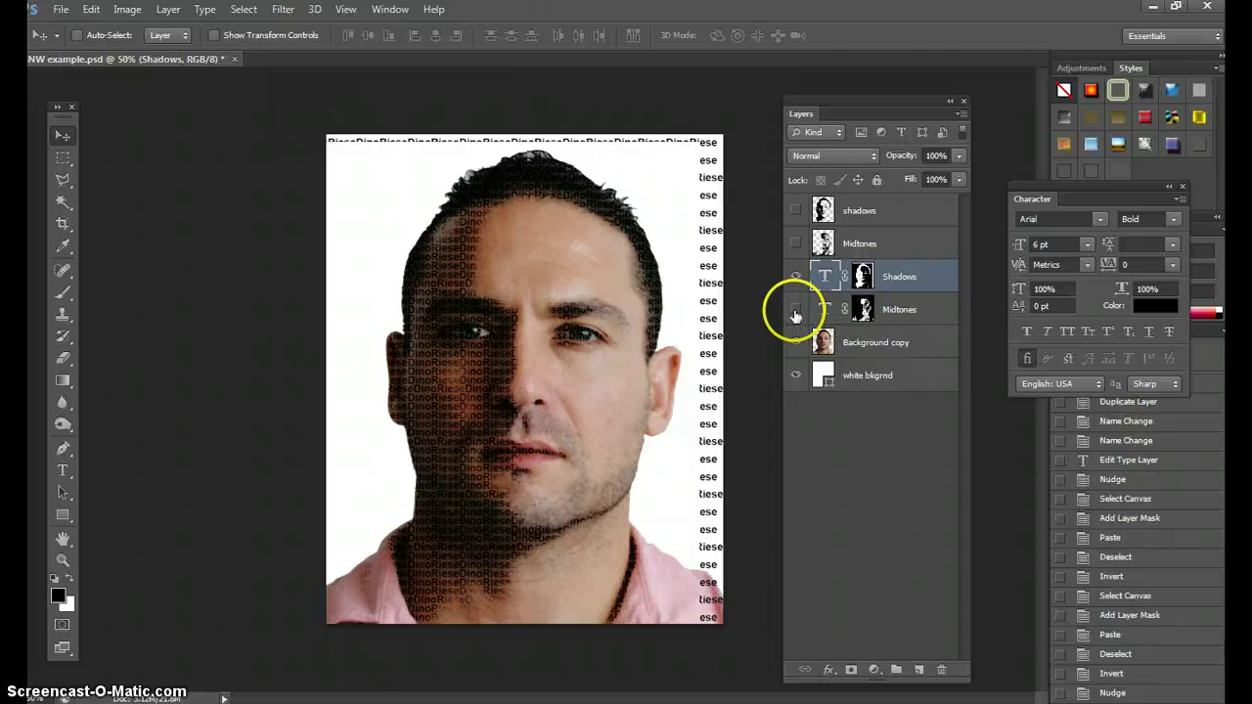
key("Up")
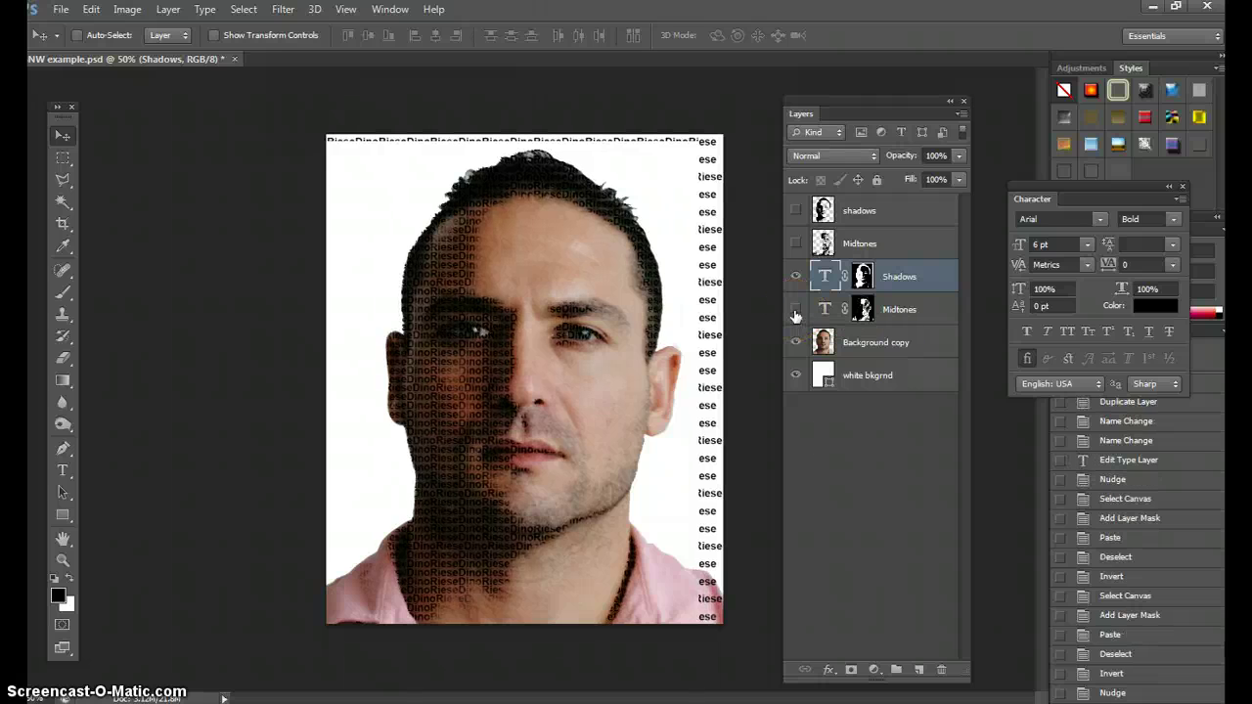
key("Down")
key("Right")
key("Right")
key("Right")
key("Right")
key("Right")
key("Right")
key("Right")
key("Right")
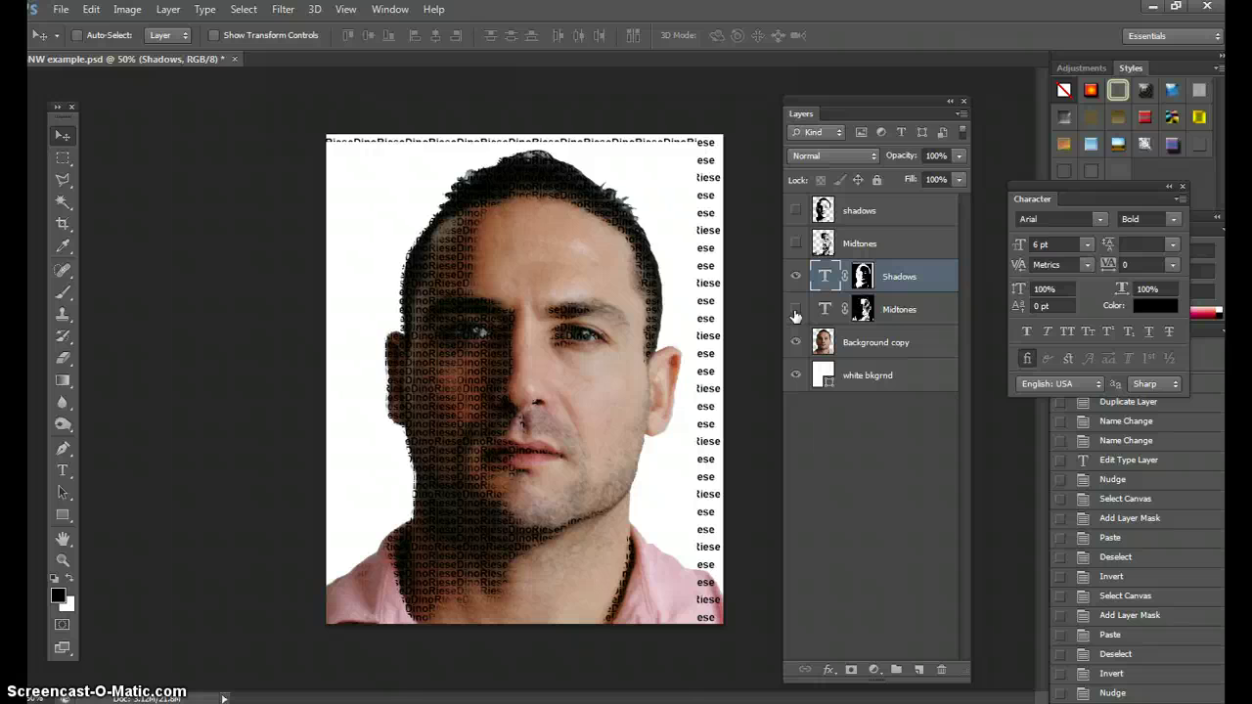
- Nudge the Shadows text one more pixel right, leaving Midtones shown and Shadows hidden
left_click(796, 276)
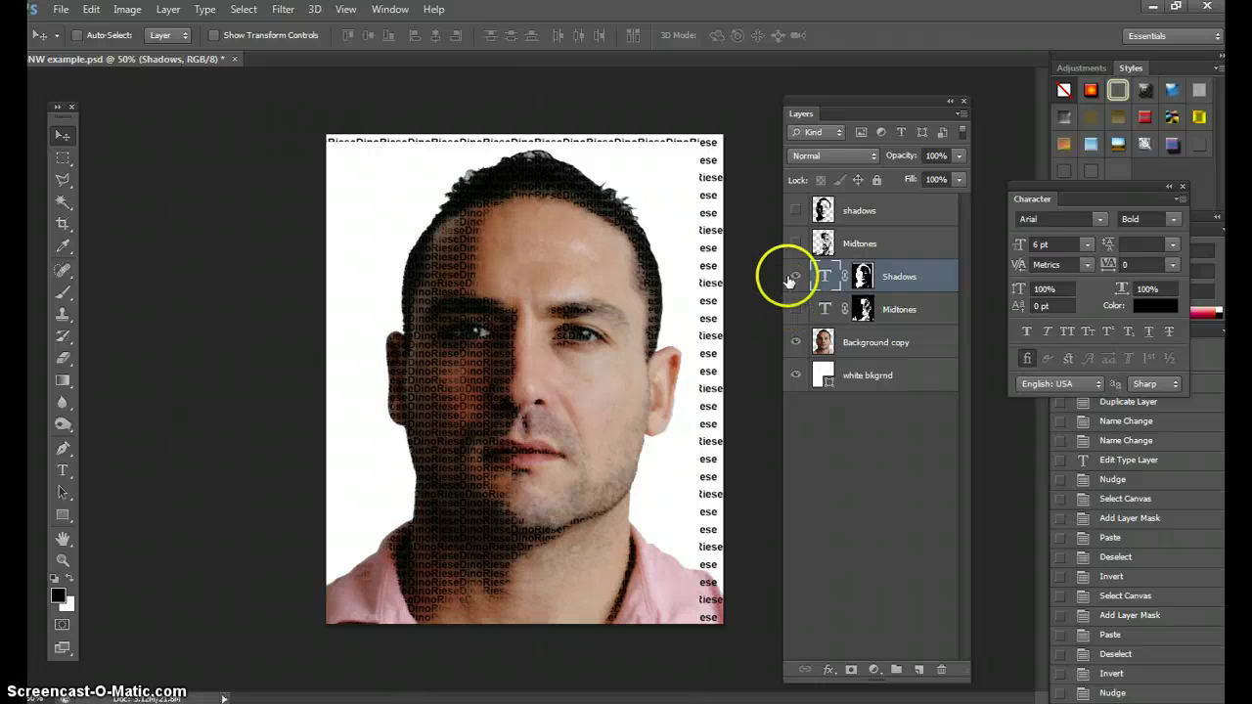
left_click(795, 309)
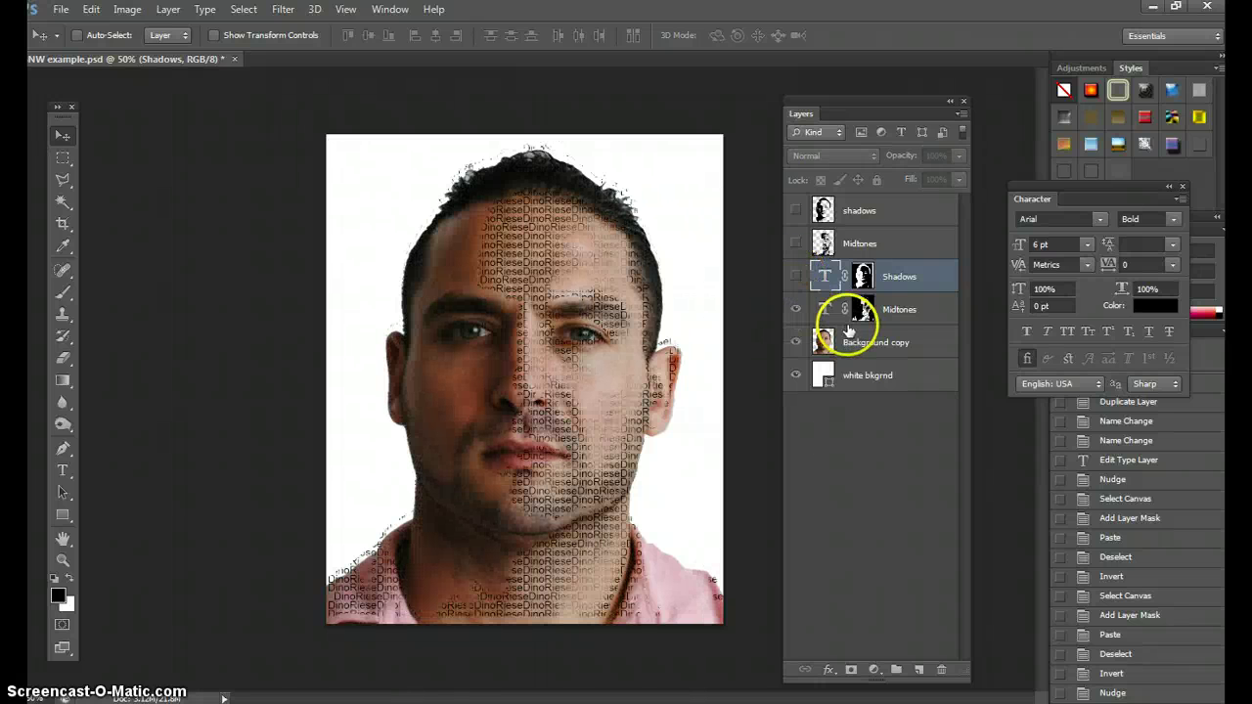
key("Right")
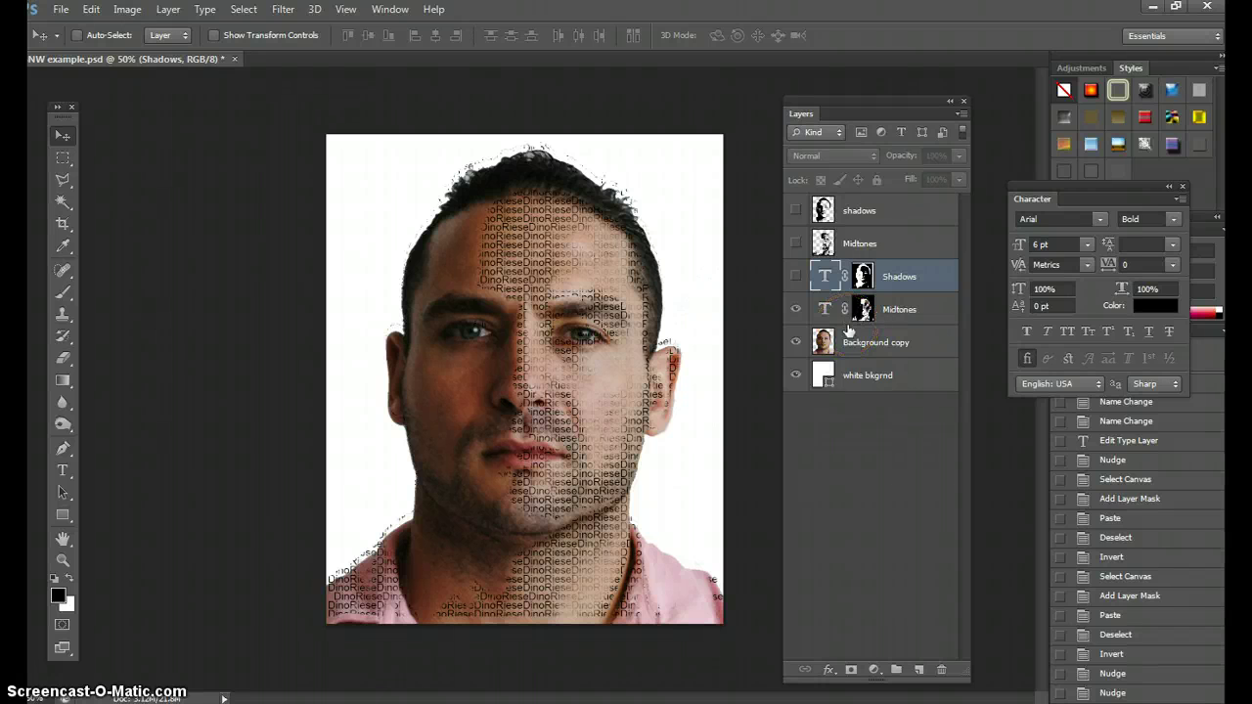
left_click(796, 276)
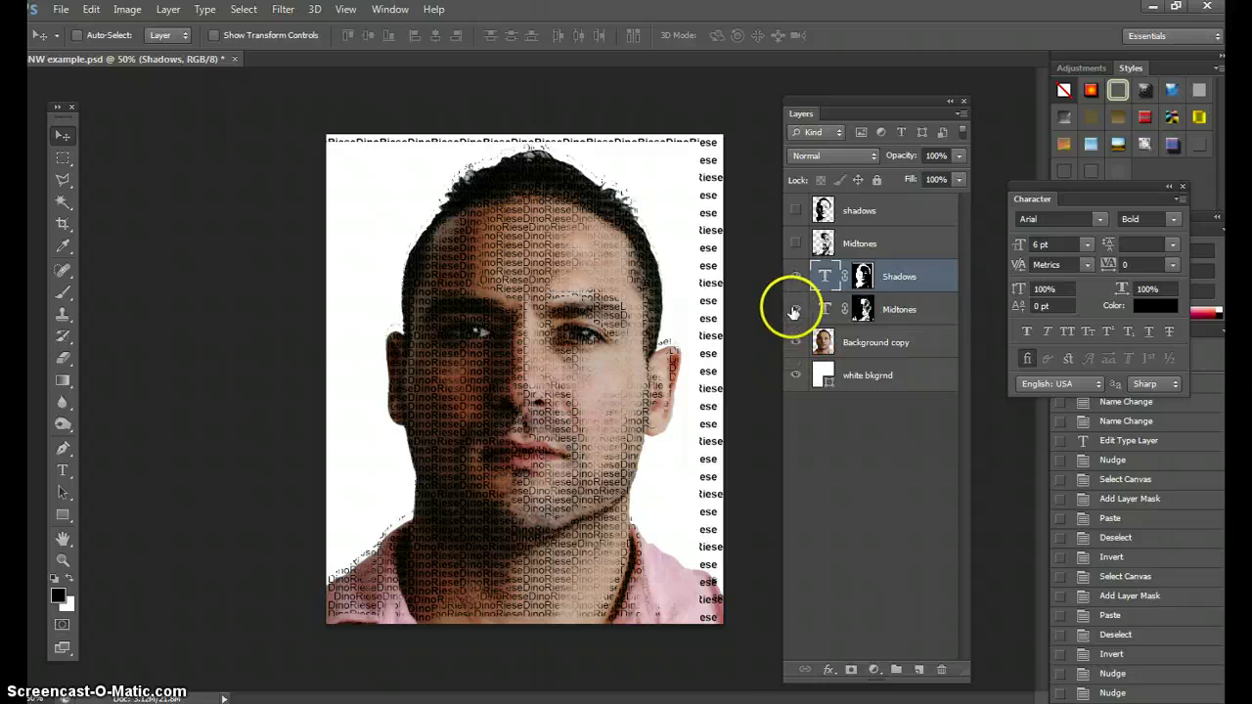
left_click(794, 309)
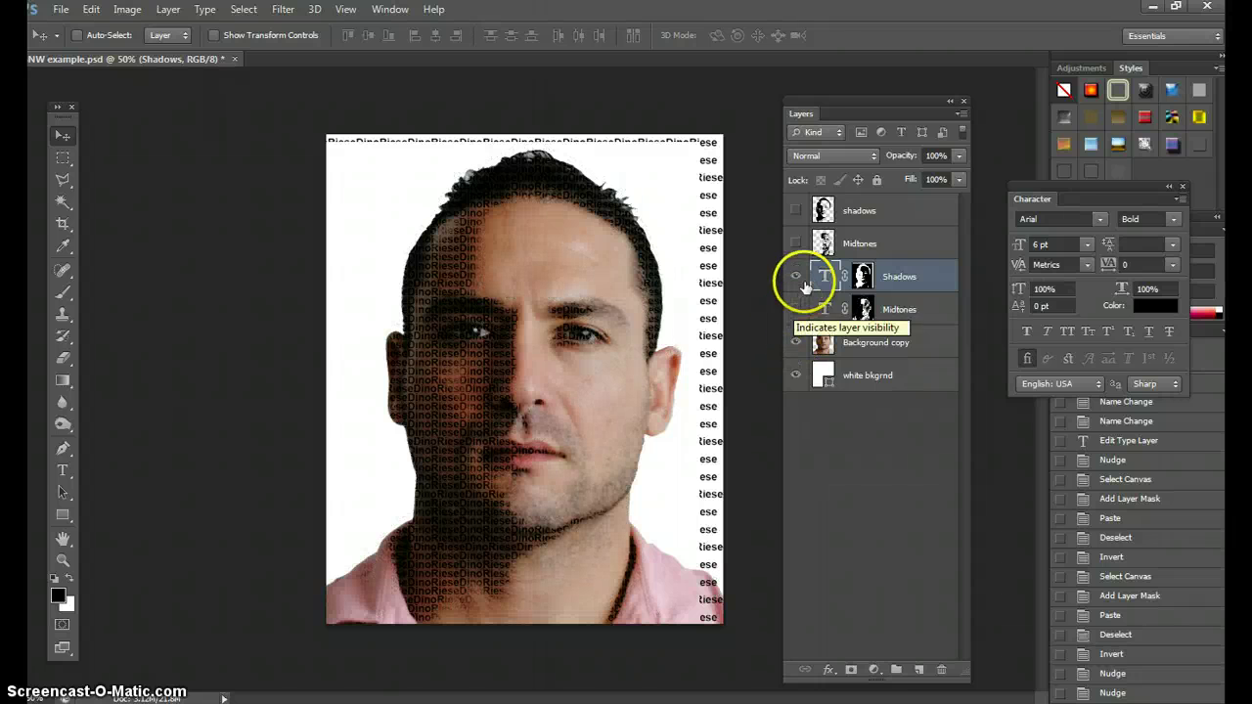
left_click(796, 276)
- Show the Midtones layer and nudge its text down and back up to sit on the face
left_click(808, 312)
left_click(796, 310)
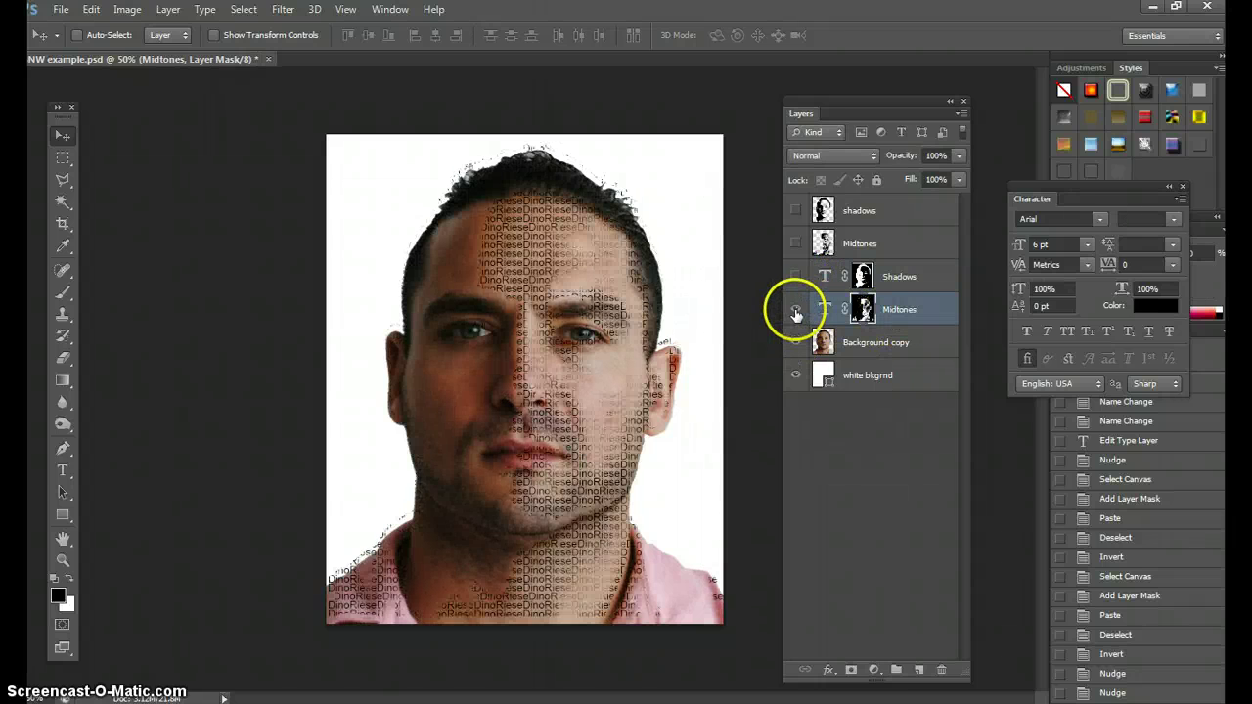
key("Down")
key("Down")
key("Down")
key("Down")
key("Down")
key("Down")
key("Down")
key("Down")
key("Down")
key("Down")
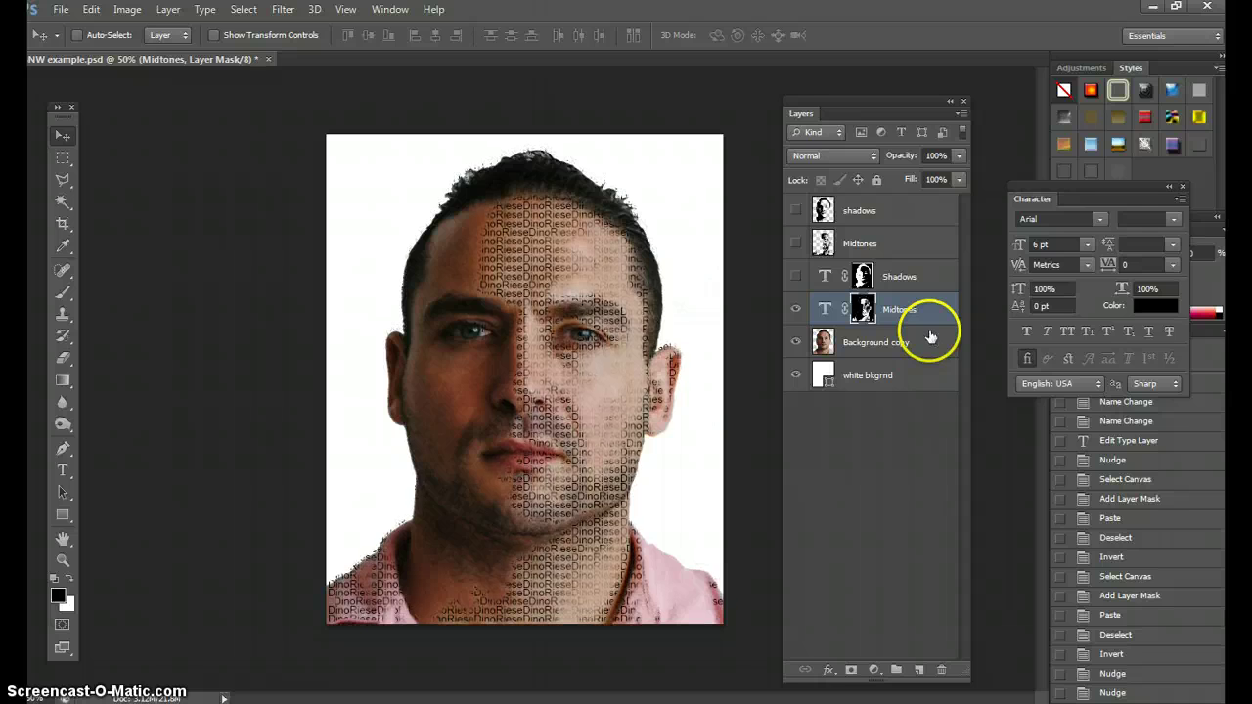
key("Down")
key("Up")
key("Up")
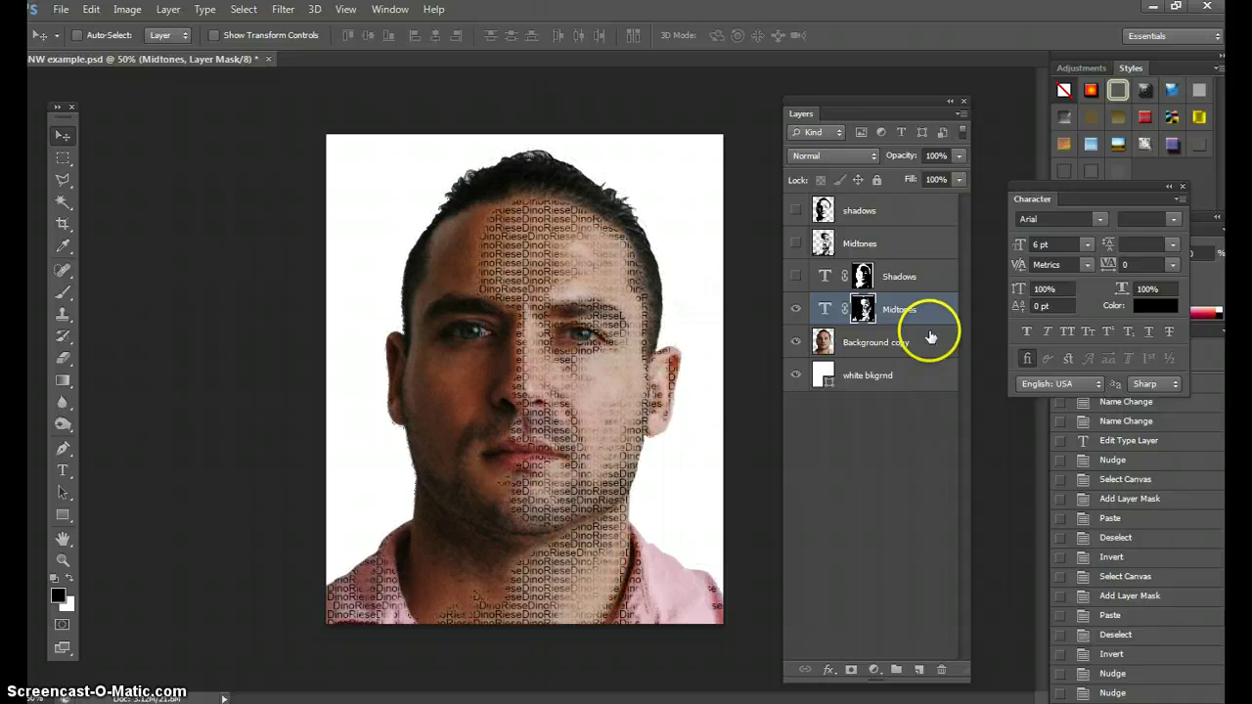
key("Up")
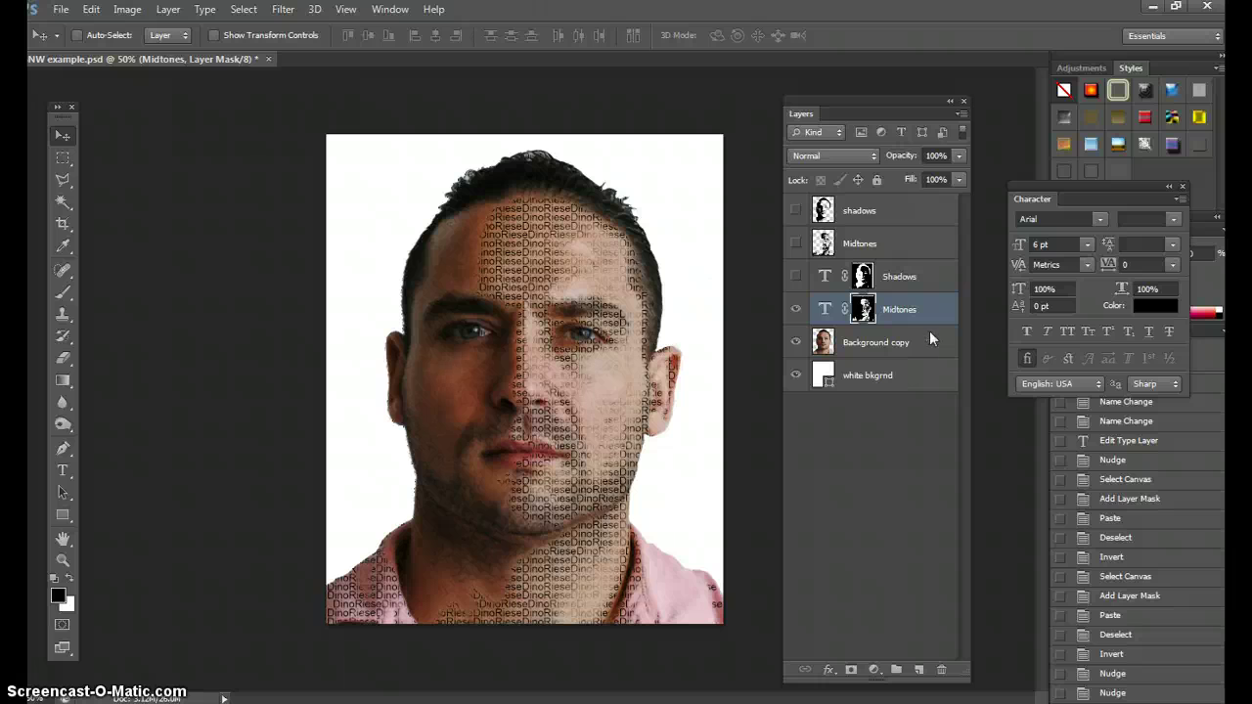
- Hide the Background copy photo and show Shadows and Midtones text together on white
left_click(793, 342)
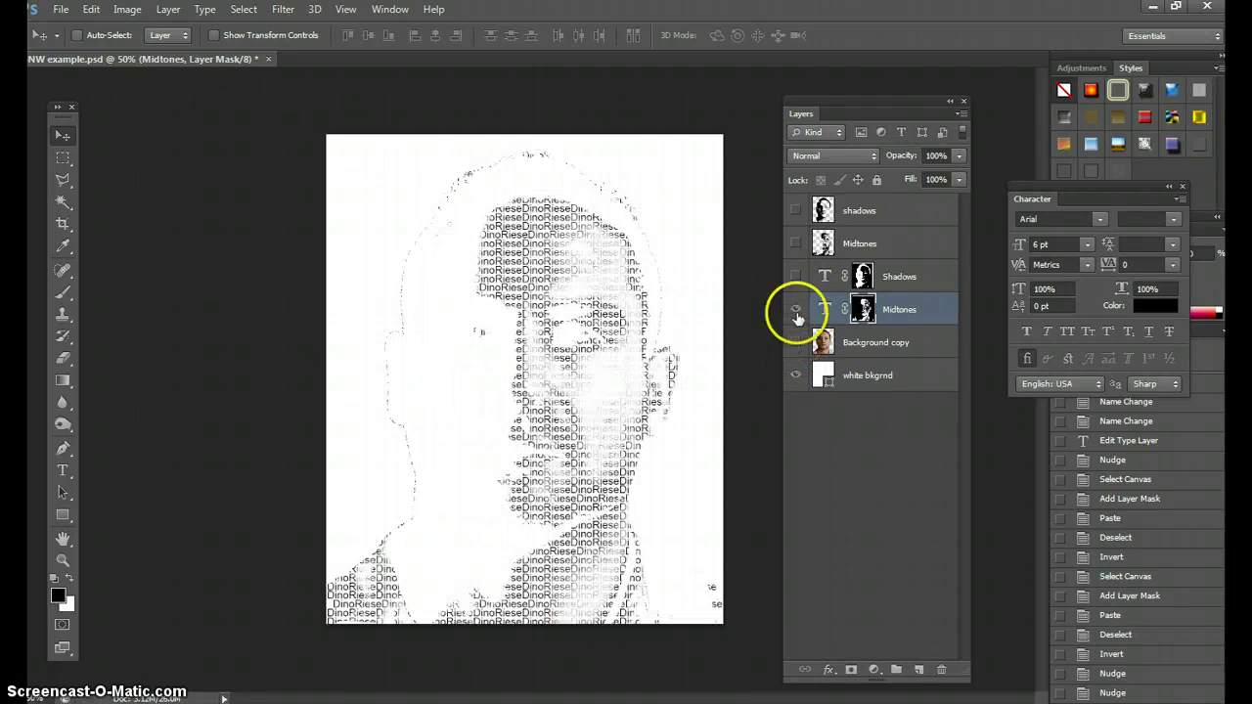
left_click(796, 279)
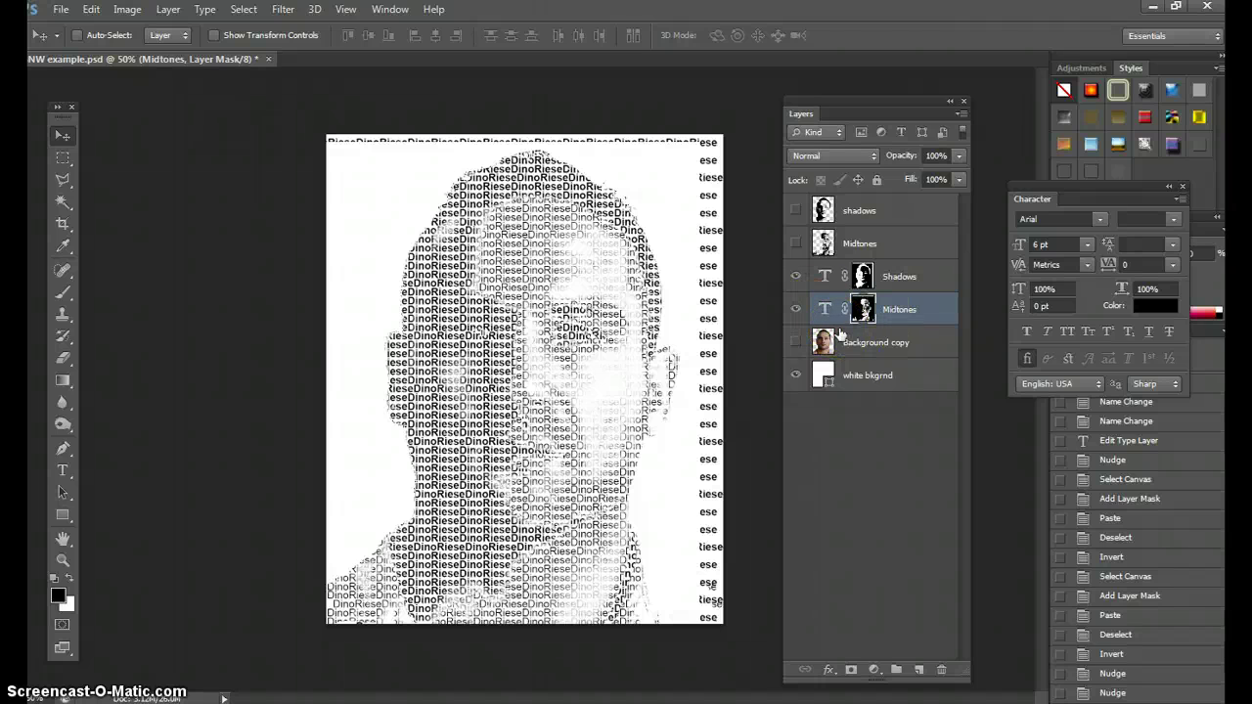
left_click(796, 310)
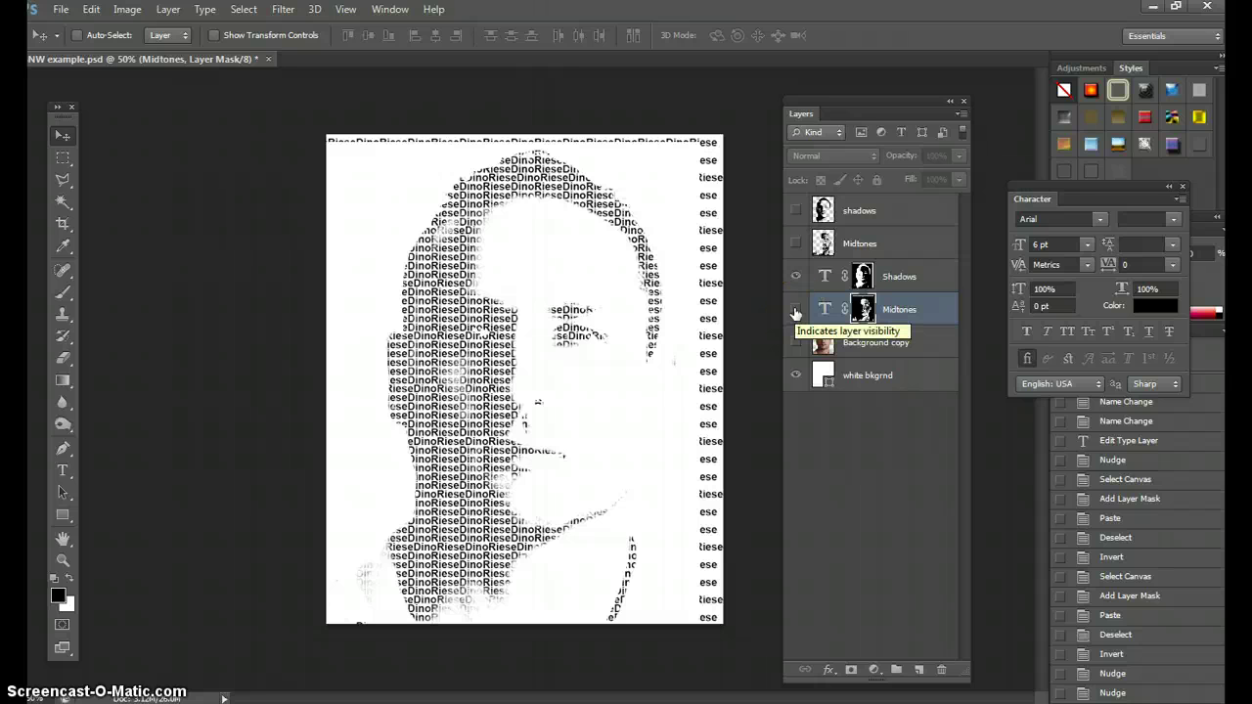
left_click(795, 311)
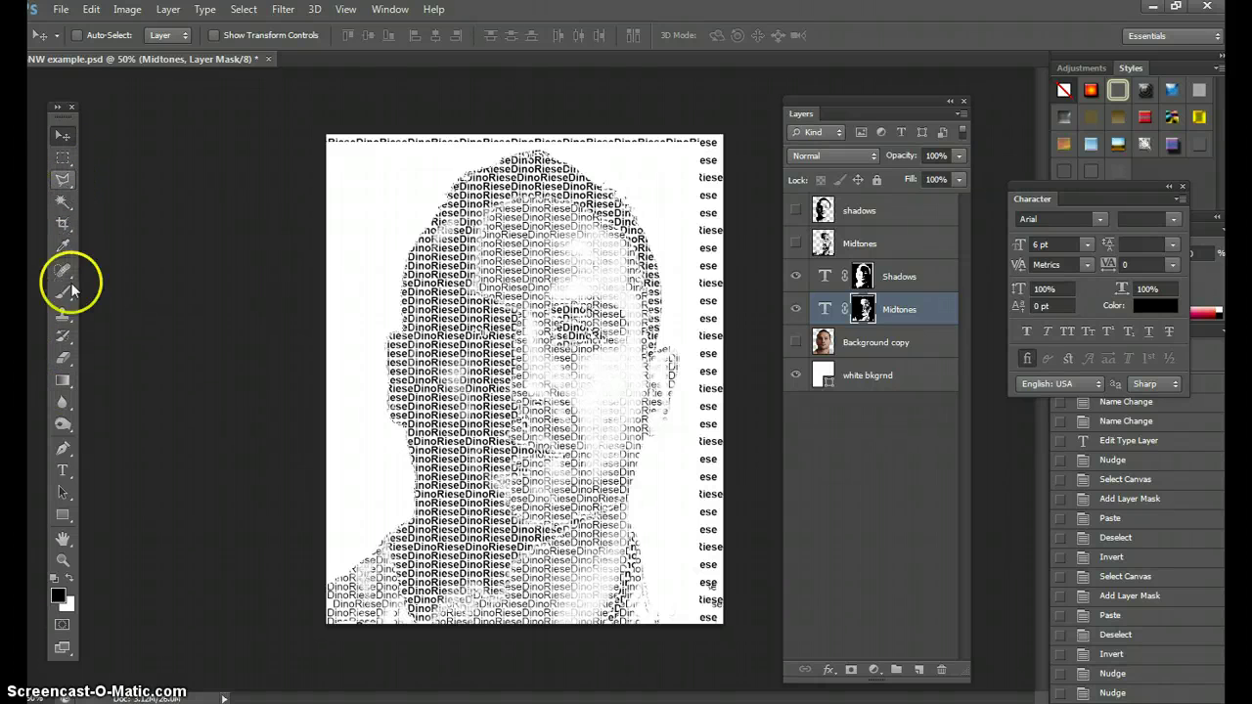
- Crop the canvas inward from the right and top edges to trim the ragged text
left_click(64, 182)
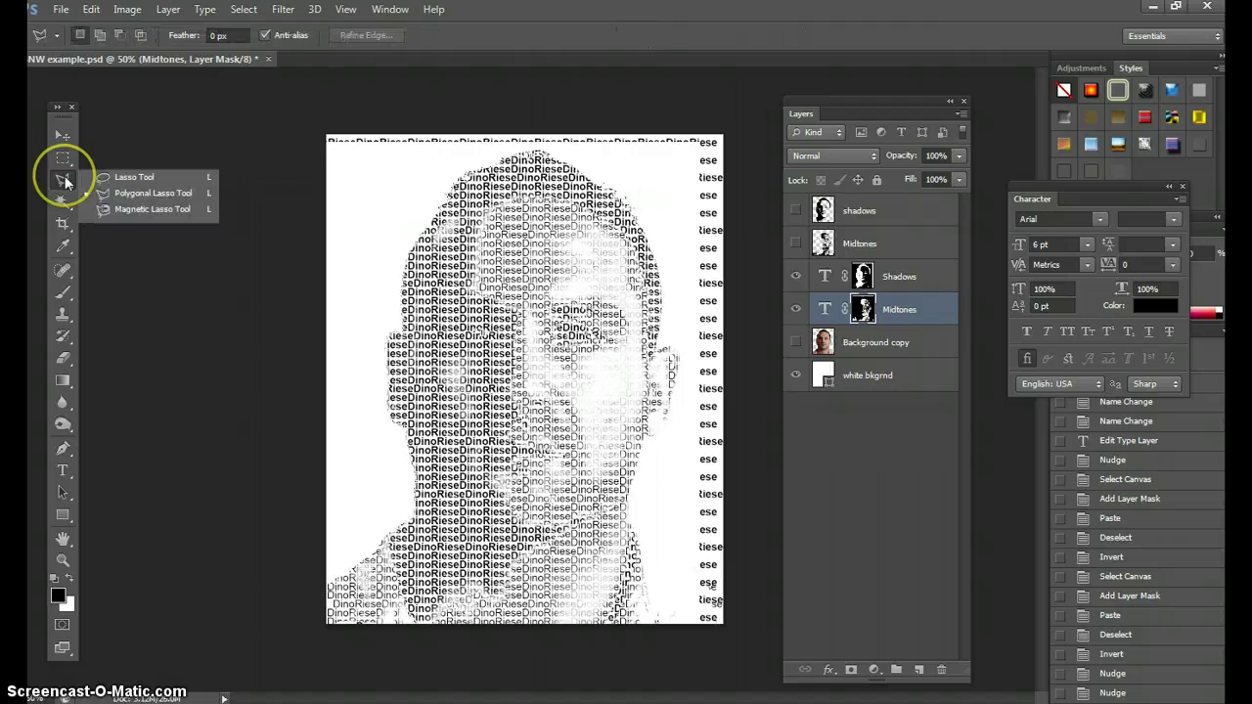
left_click(65, 221)
right_click(64, 221)
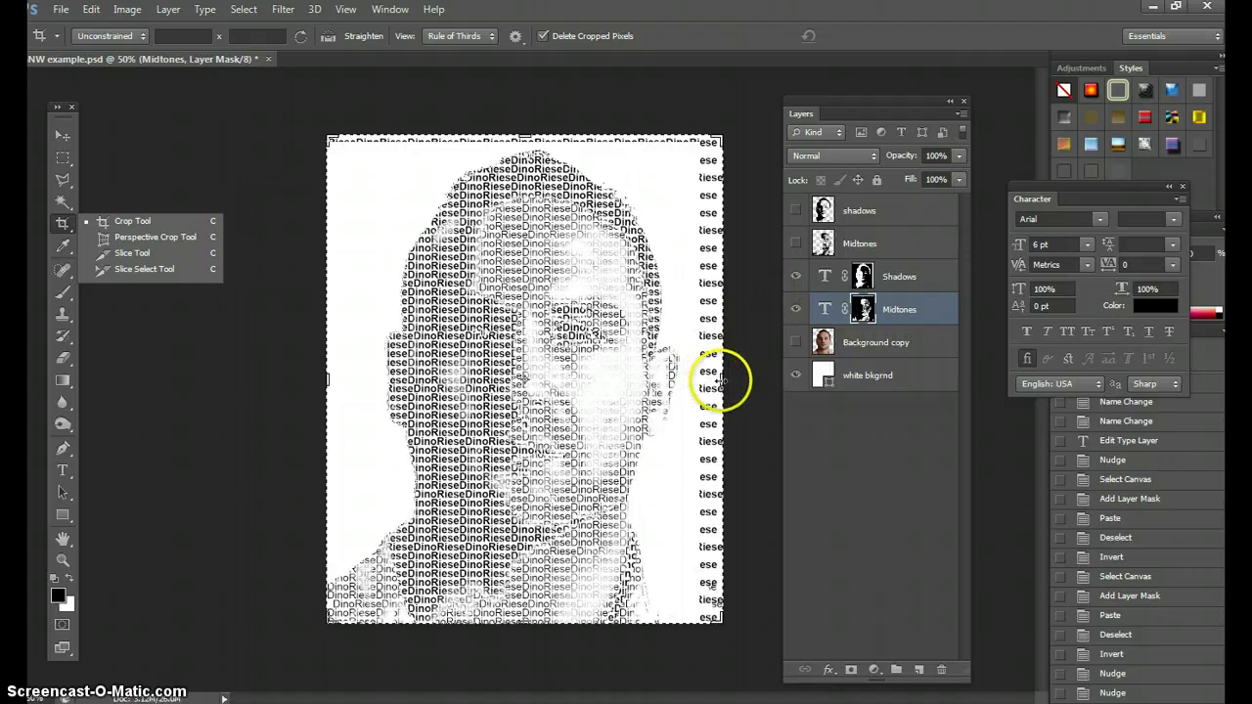
left_click_drag(717, 379, 721, 382)
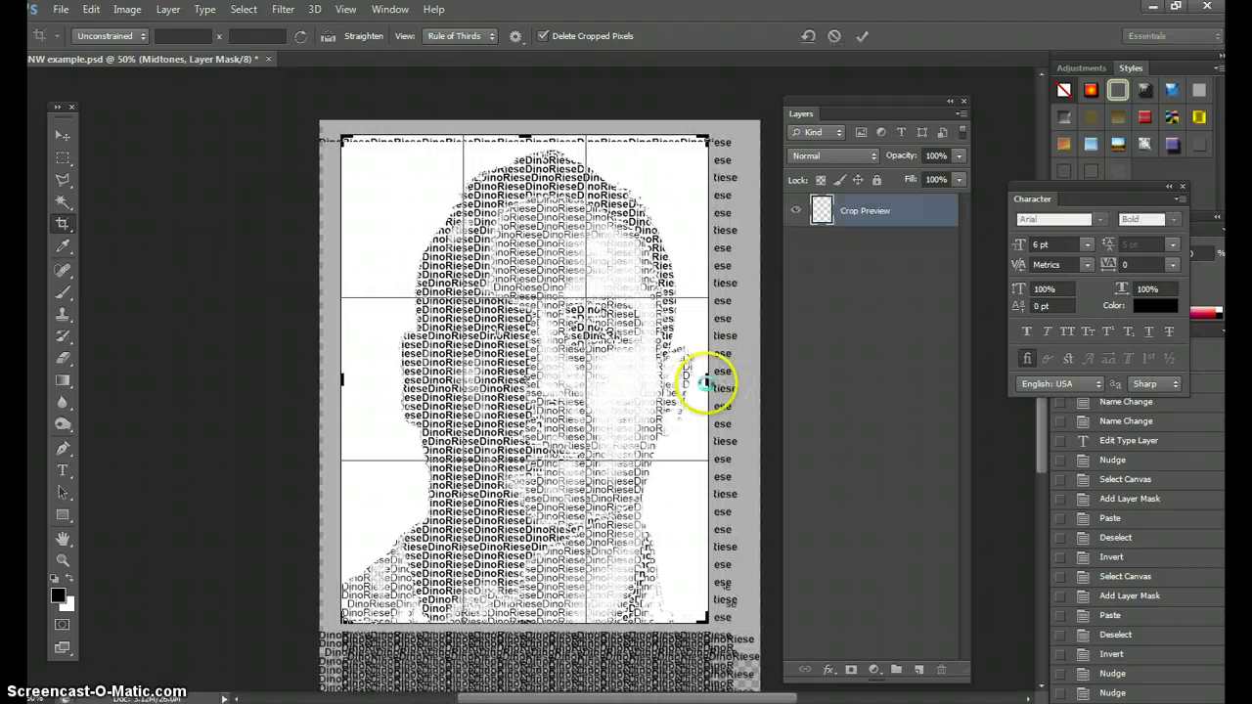
left_click_drag(525, 131, 526, 137)
left_click(62, 221)
left_click(553, 291)
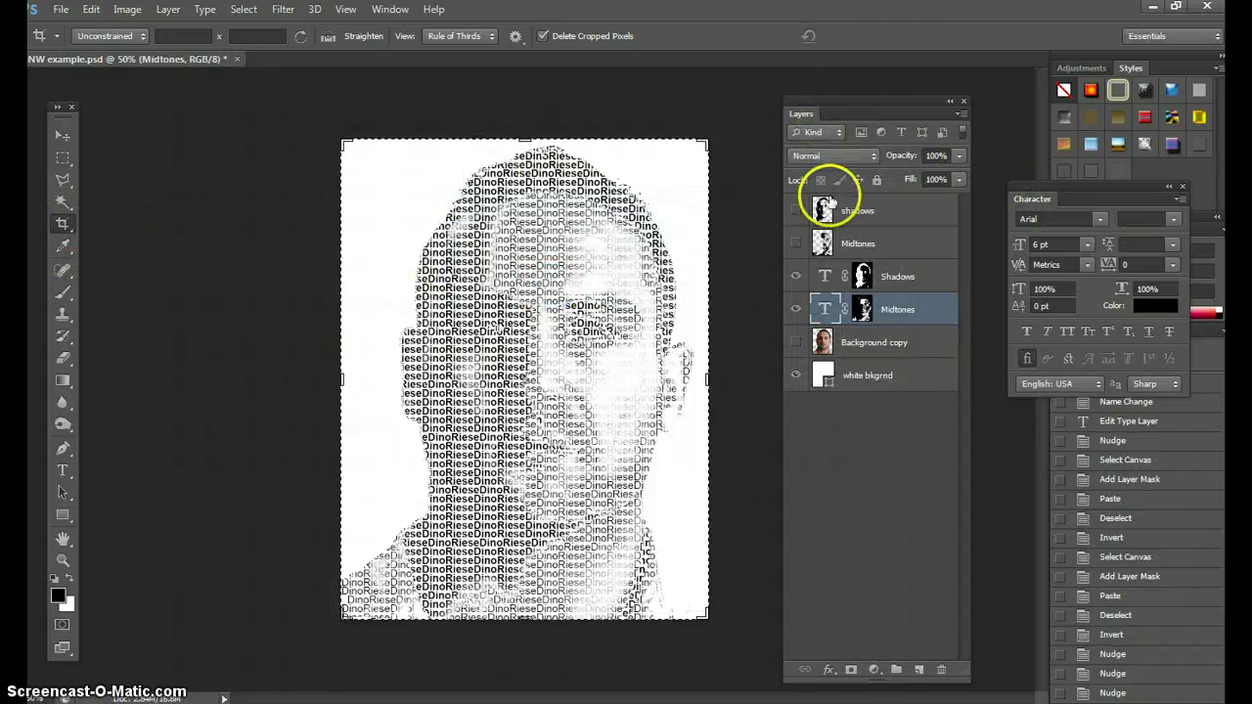
- Check the cropped portrait by toggling the Midtones and Shadows text layers, ending with both visible
left_click(797, 309)
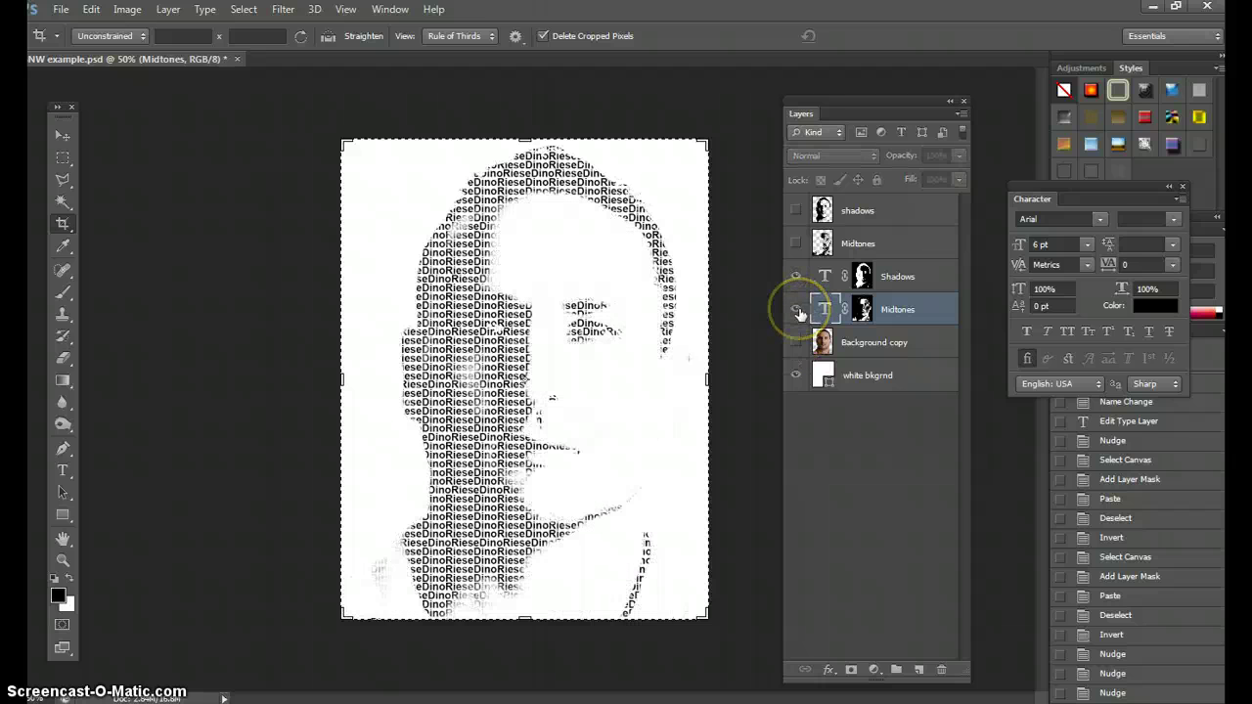
left_click(798, 310)
left_click(799, 280)
left_click(797, 312)
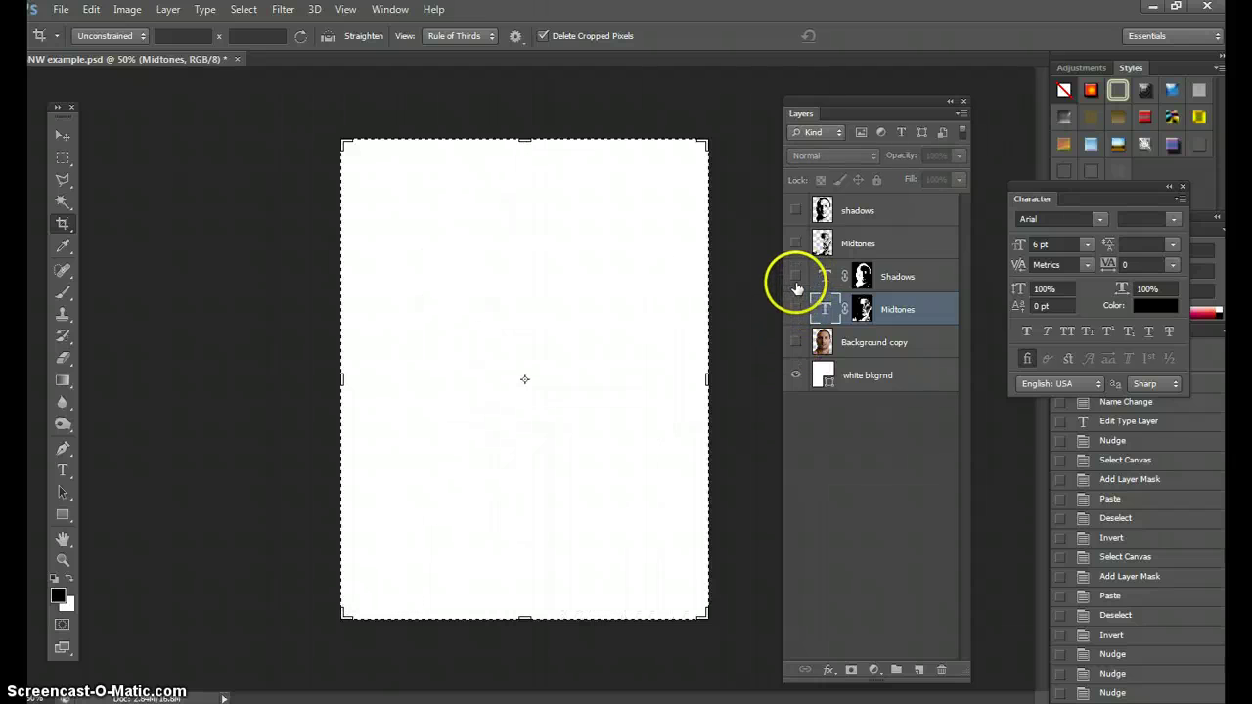
left_click(797, 309)
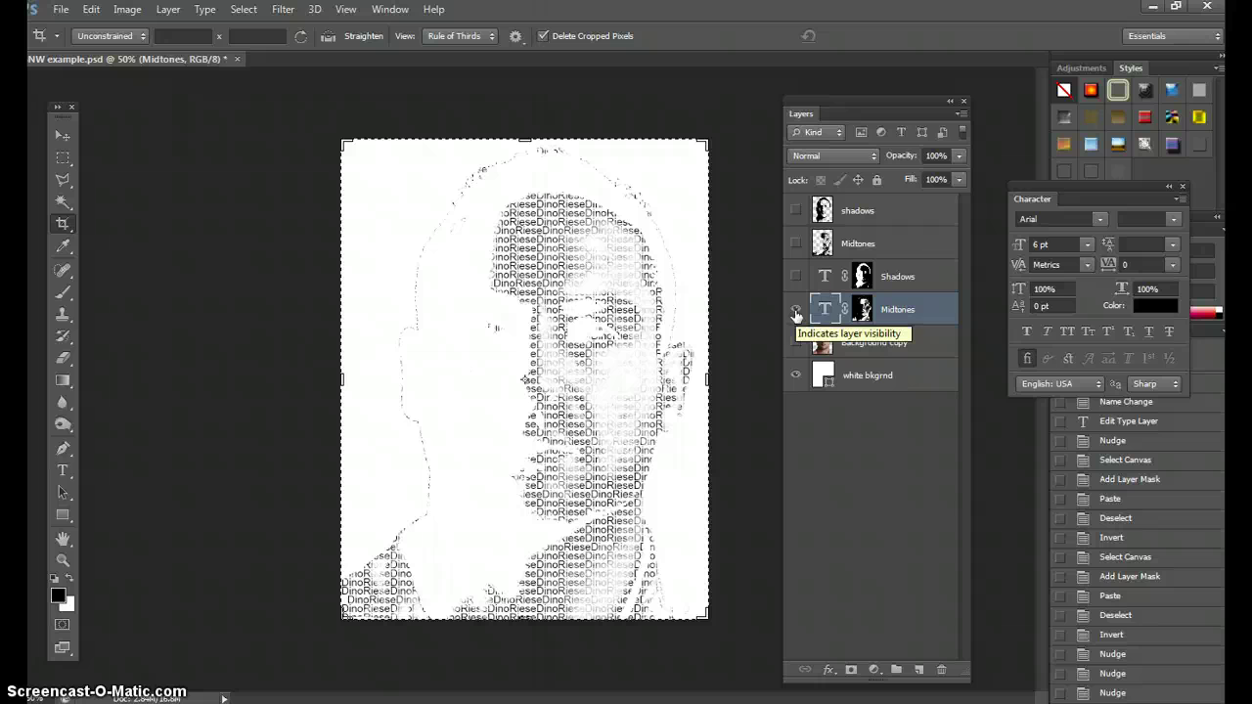
left_click(798, 278)
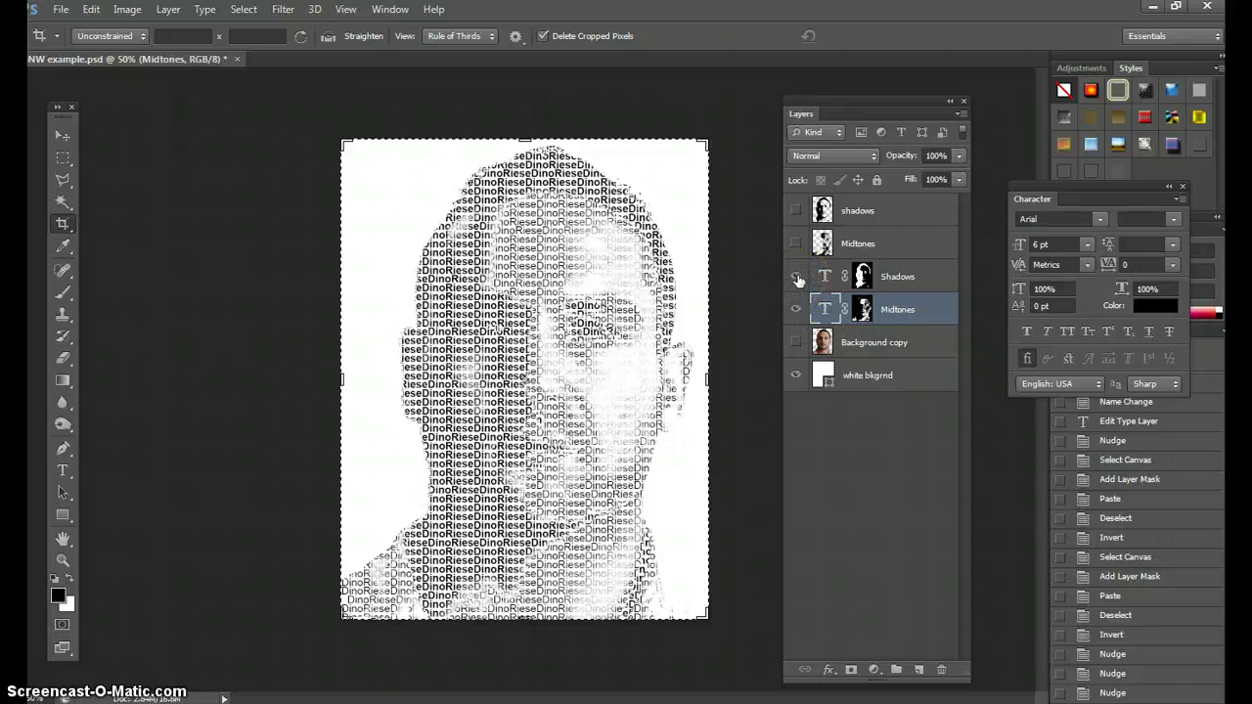
left_click(62, 134)
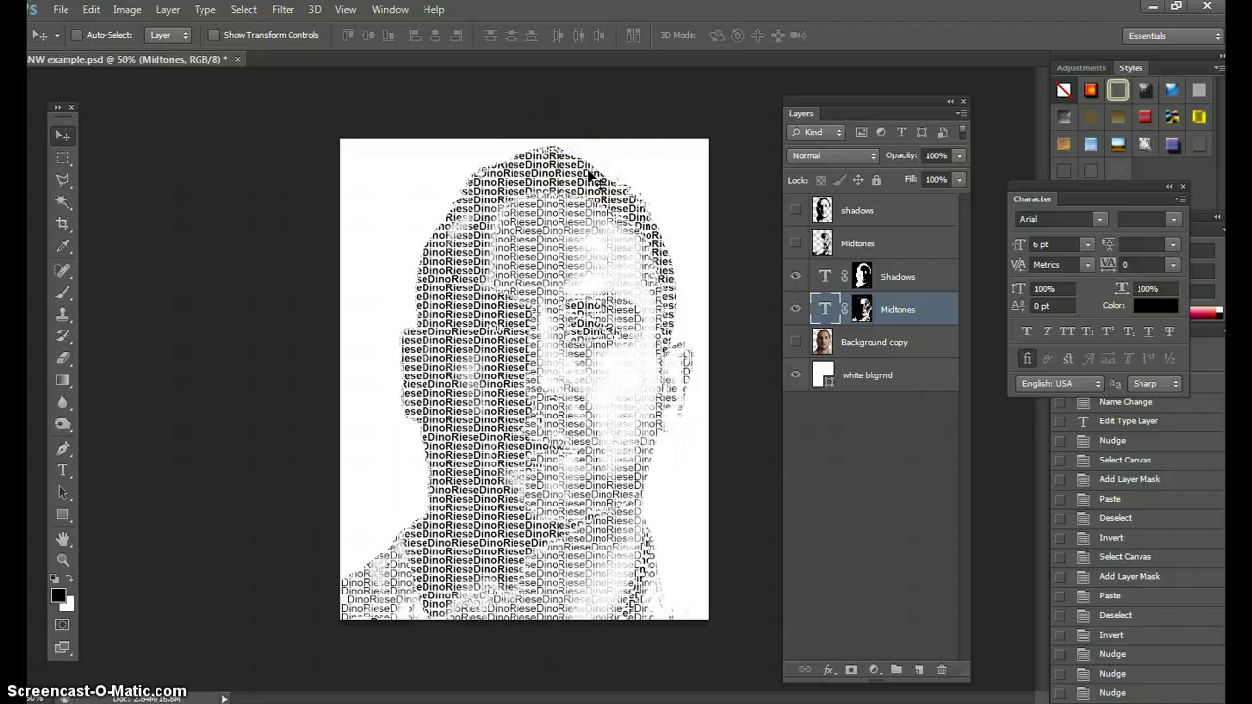
- Show the Background copy photo and toggle the text layers over it to compare
left_click(551, 59)
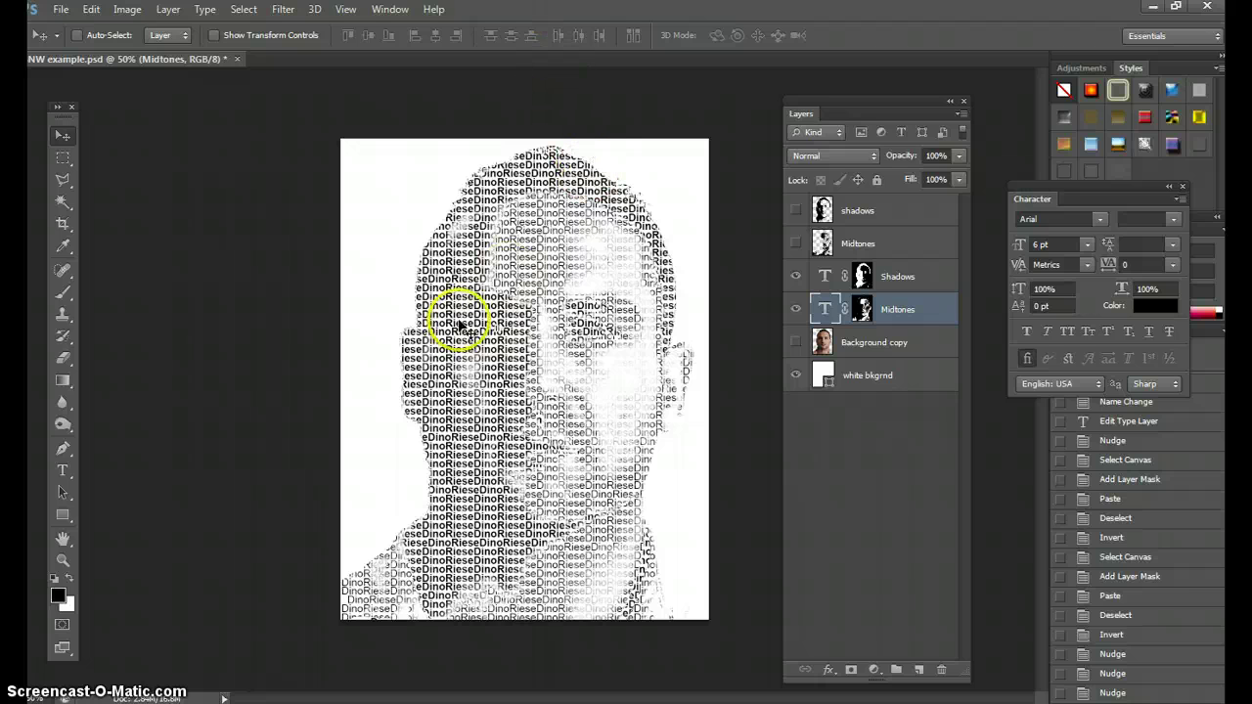
left_click(453, 260)
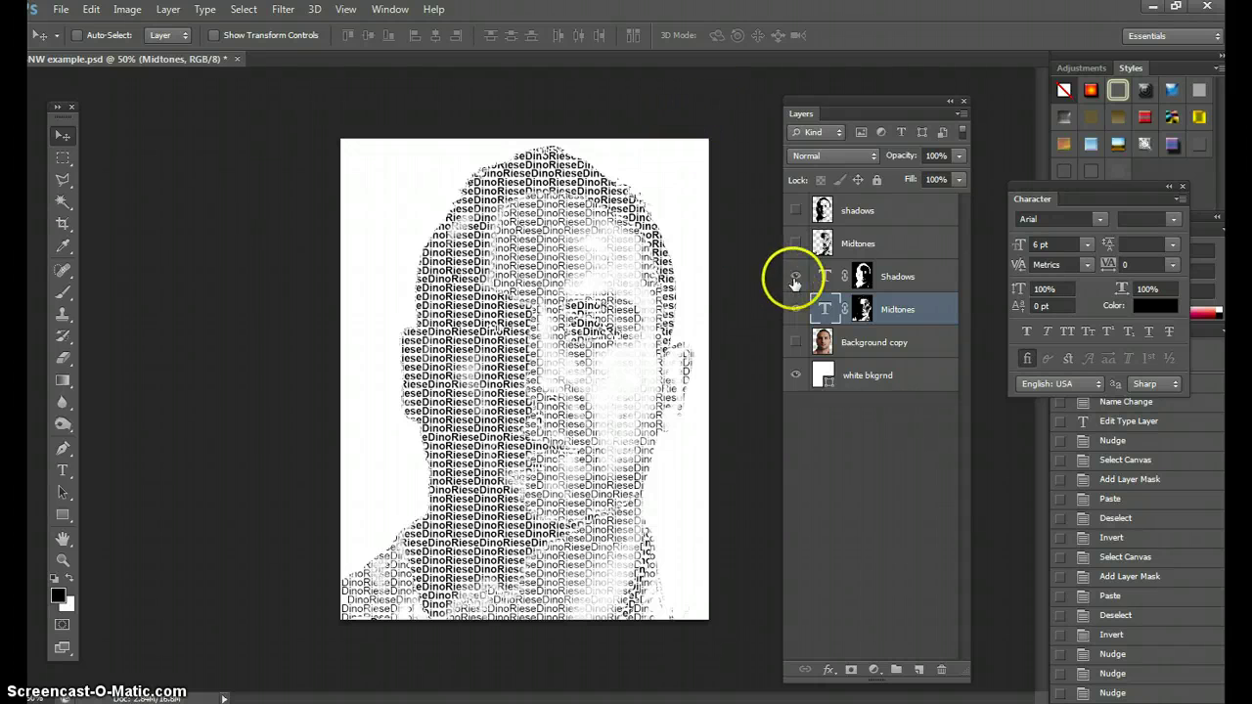
left_click(798, 309)
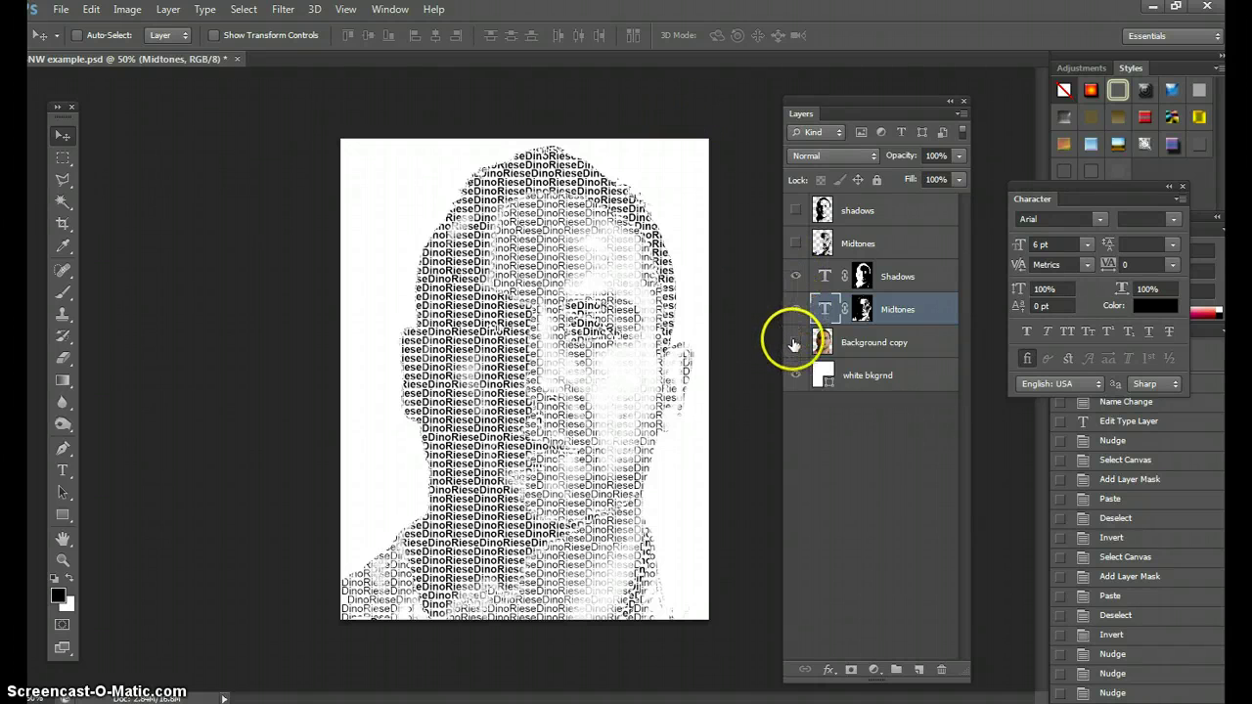
left_click(796, 341)
left_click(797, 339)
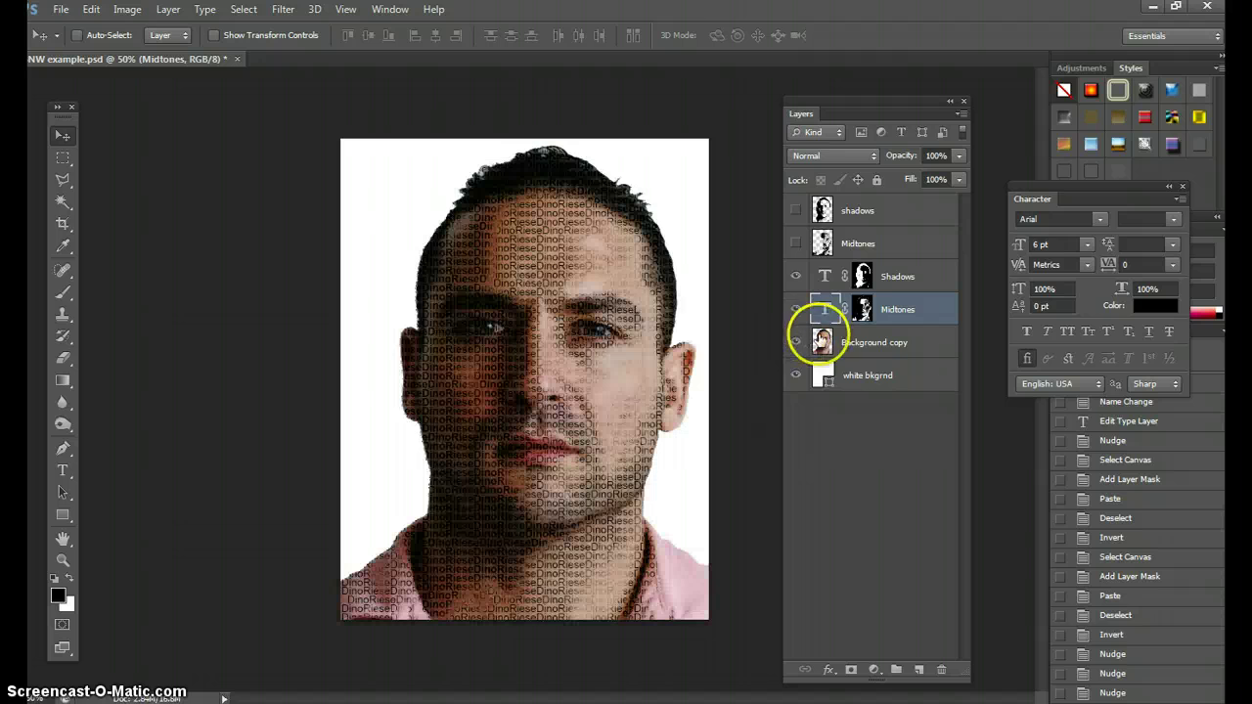
left_click(797, 307)
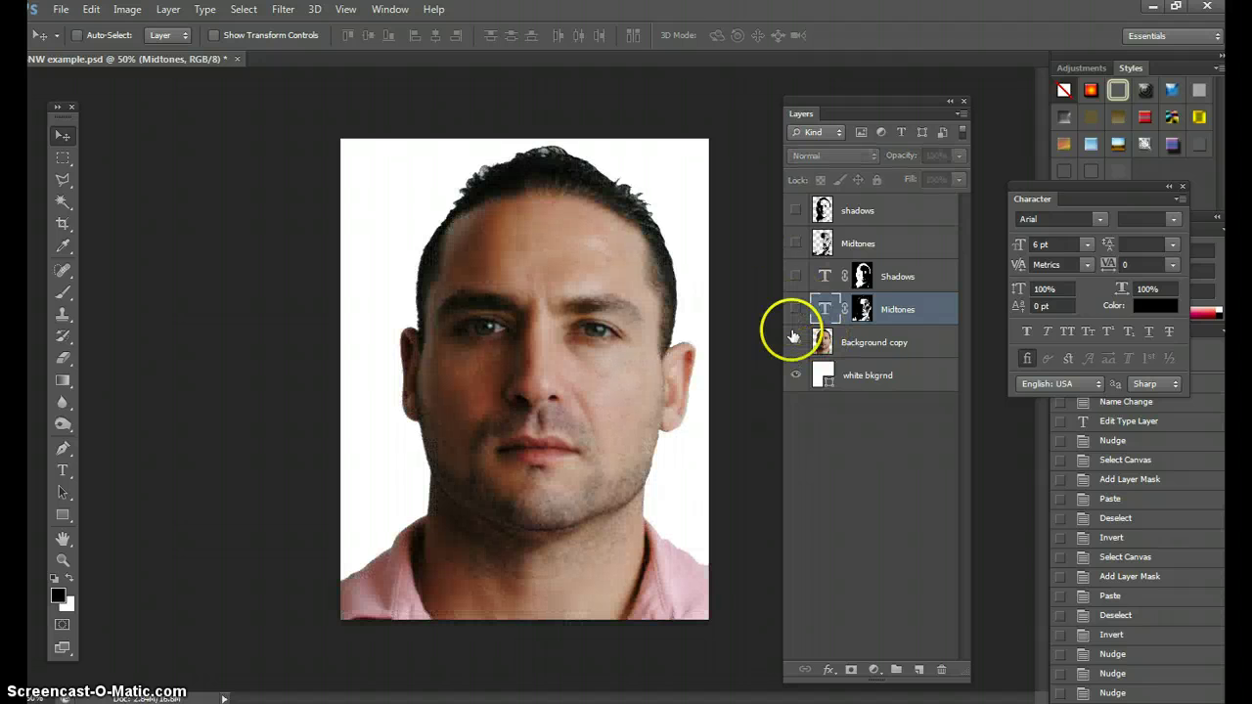
left_click_drag(798, 311, 798, 284)
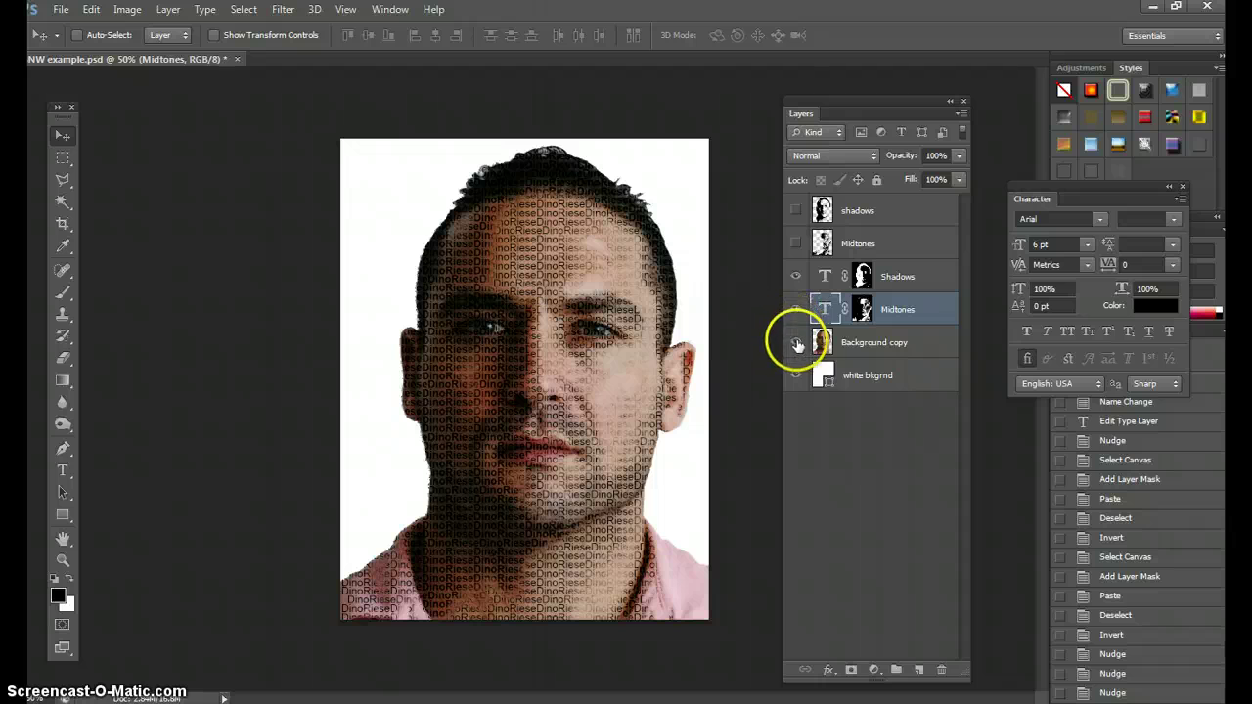
- Move the Background copy photo above the text layers and toggle its visibility for comparison
left_click_drag(859, 344, 869, 242)
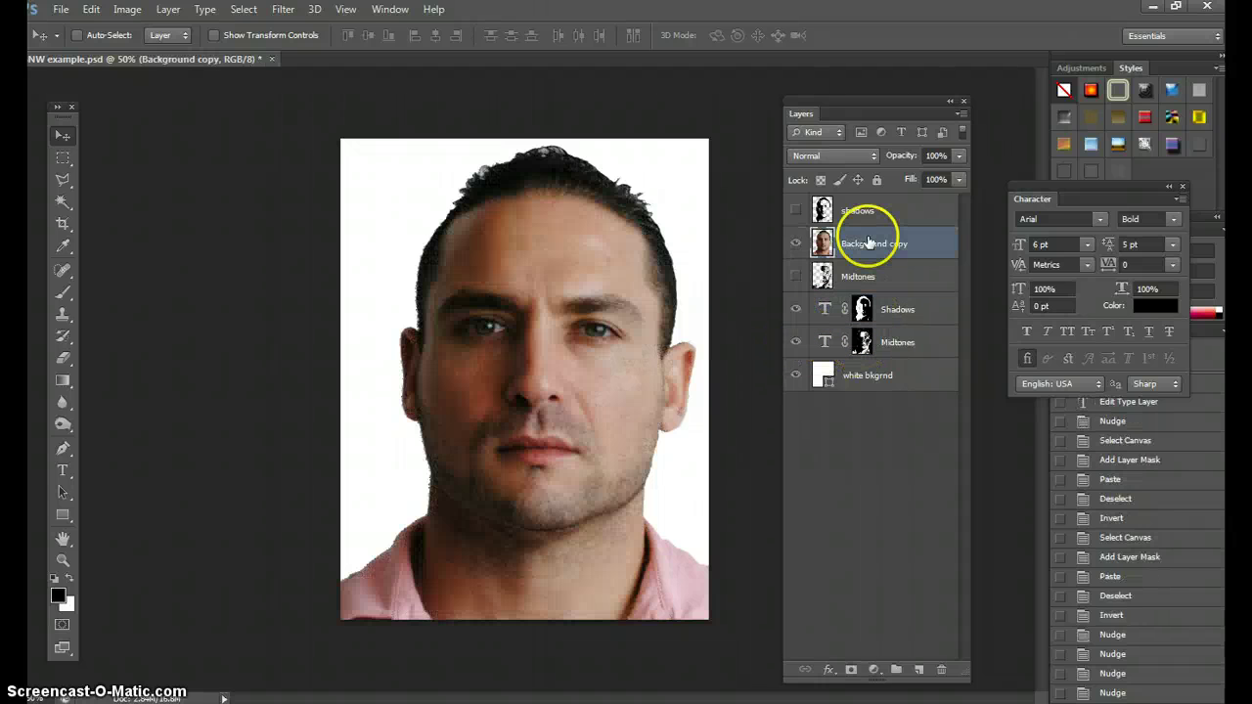
left_click(797, 244)
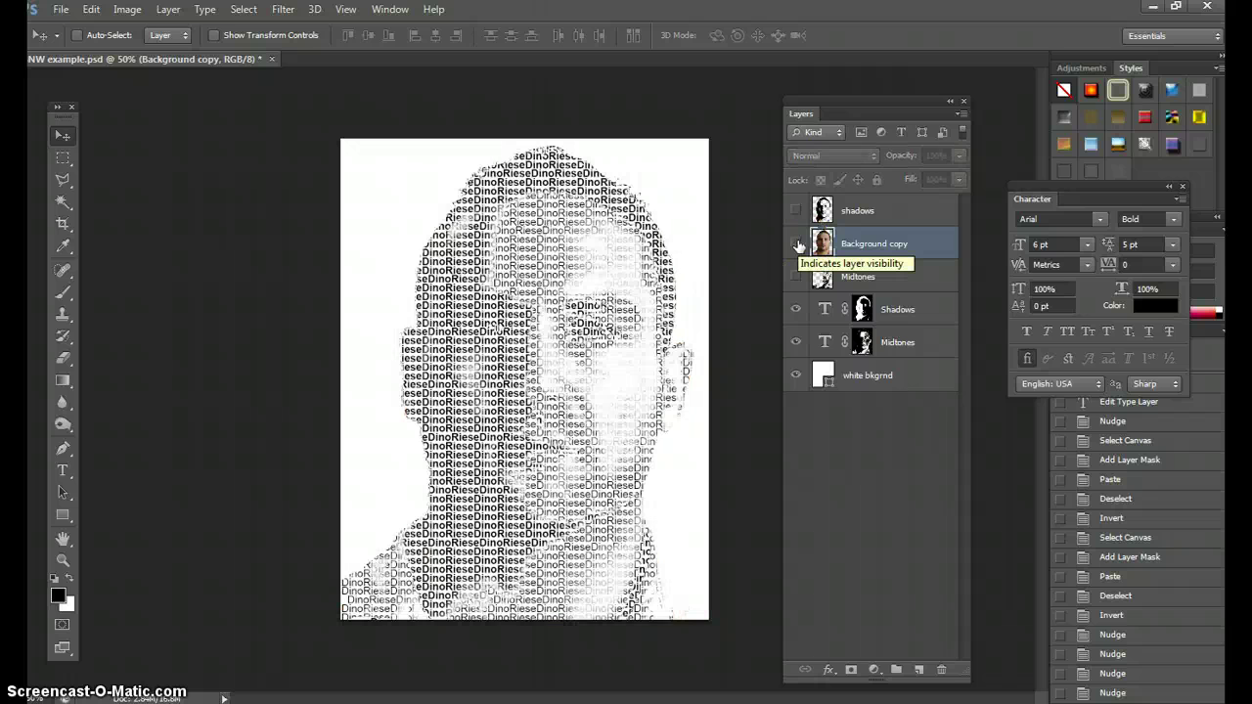
left_click(796, 244)
left_click(796, 244)
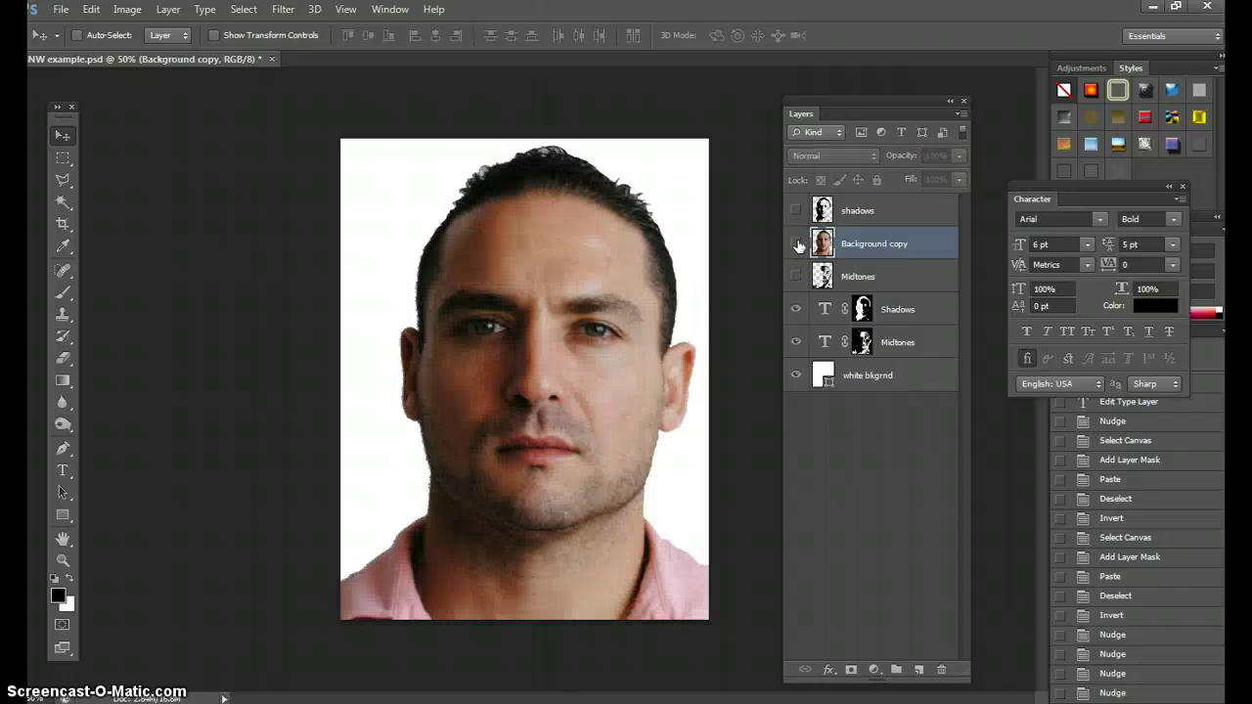